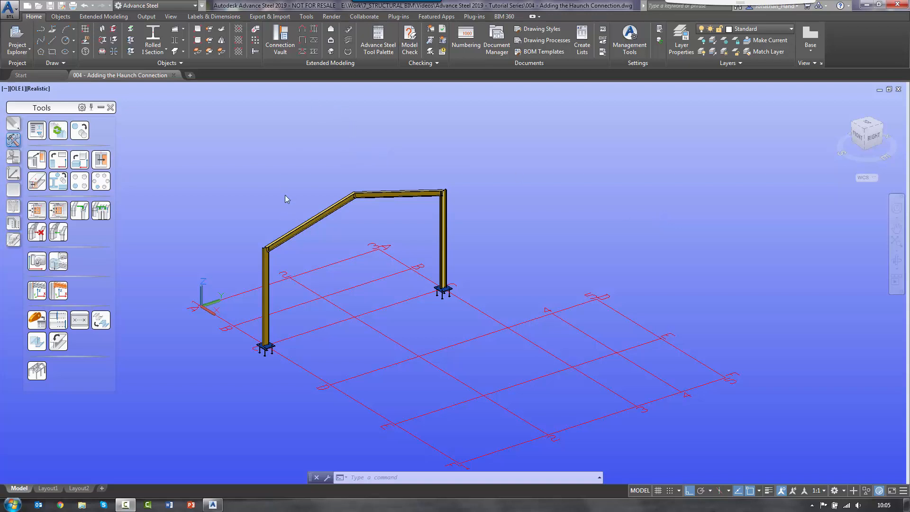
Open the Connection Vault's Column - Beam connections and view the preview and description of Eaves haunch to flange
left_click(36, 19)
left_click(282, 46)
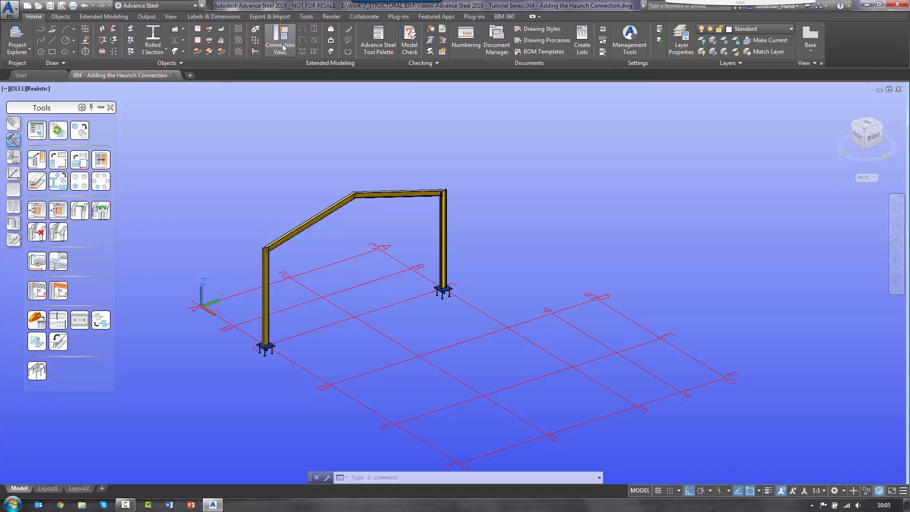
left_click(283, 47)
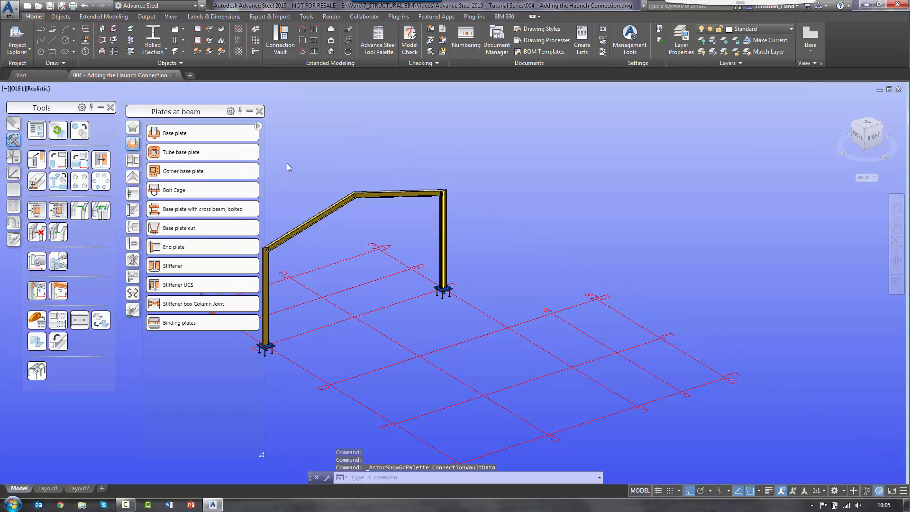
middle_click_drag(310, 154, 394, 152)
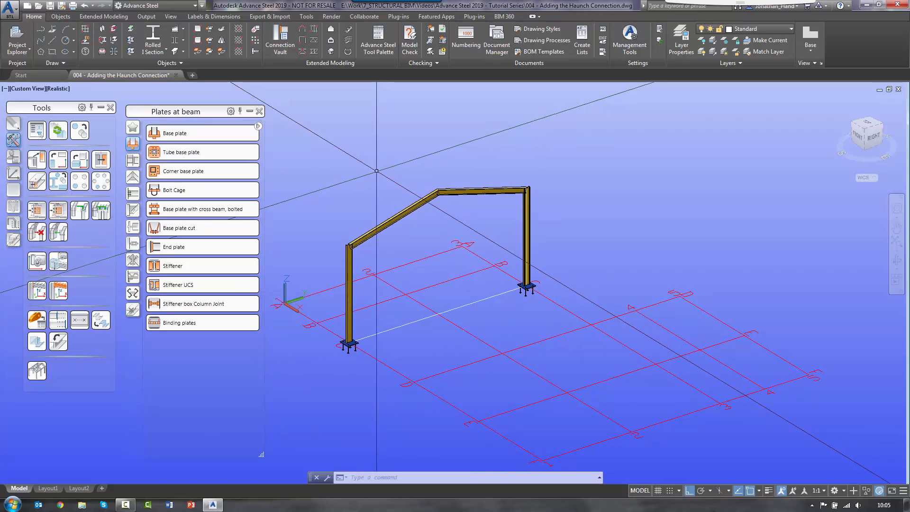
left_click(133, 161)
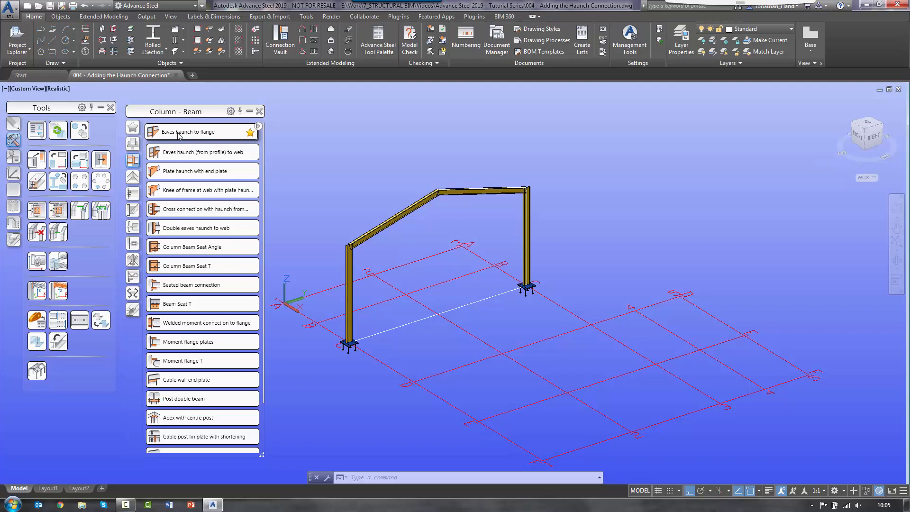
left_click(258, 126)
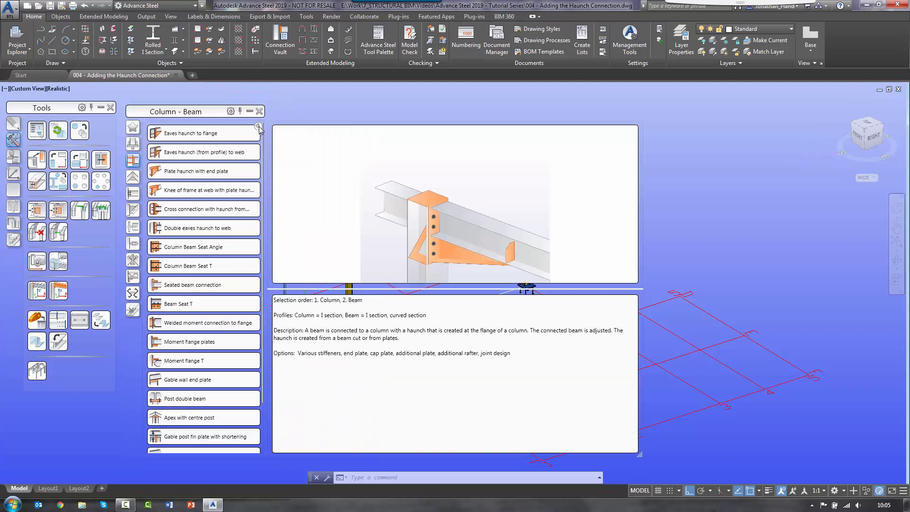
key("ctrl")
key("ctrl")
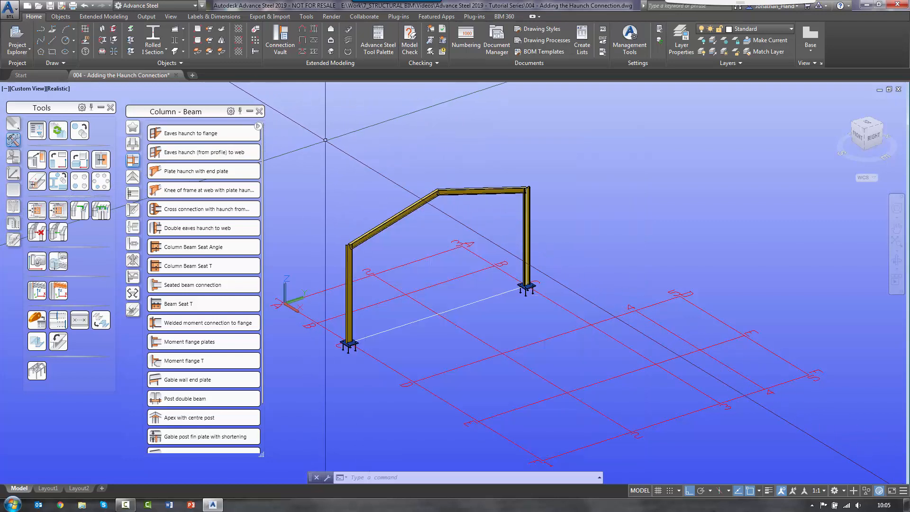
Create an Eaves haunch to flange connection between the front column of the portal frame and its adjoining rafter
left_click(180, 133)
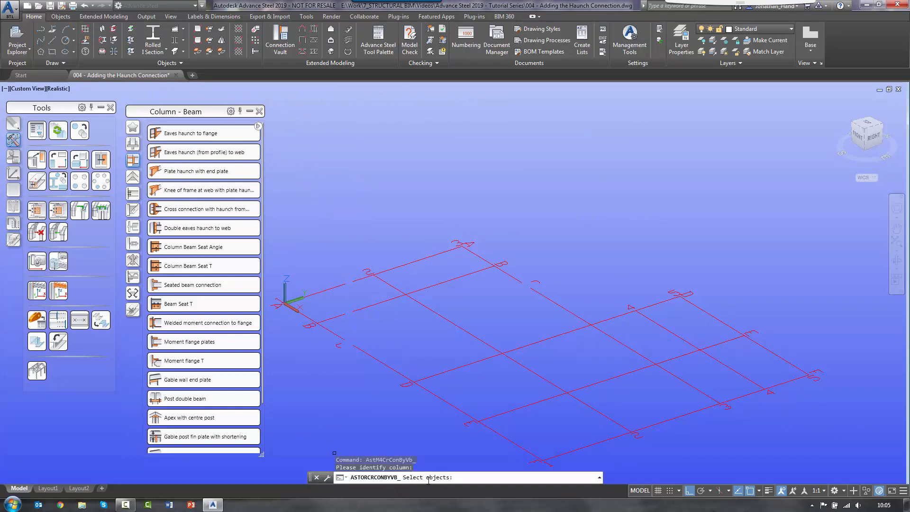
scroll(403, 354, "down", 2)
scroll(370, 336, "up", 2)
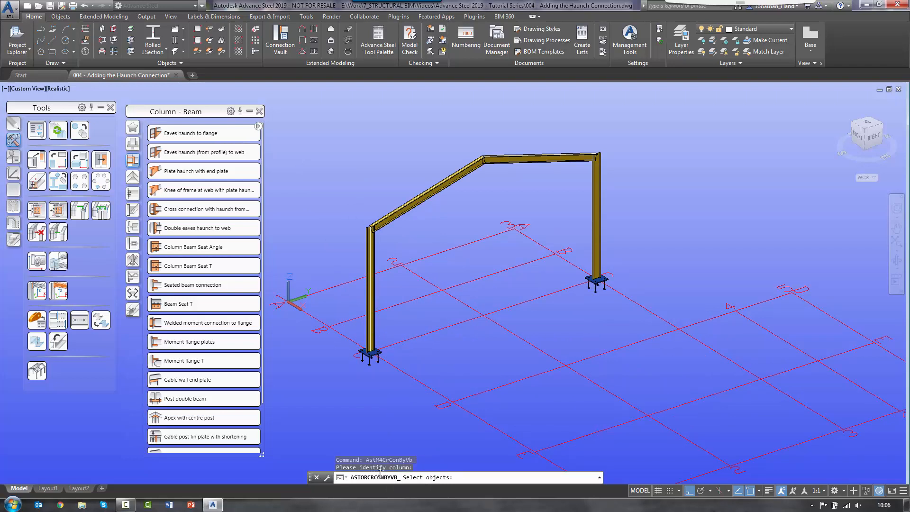
left_click(370, 254)
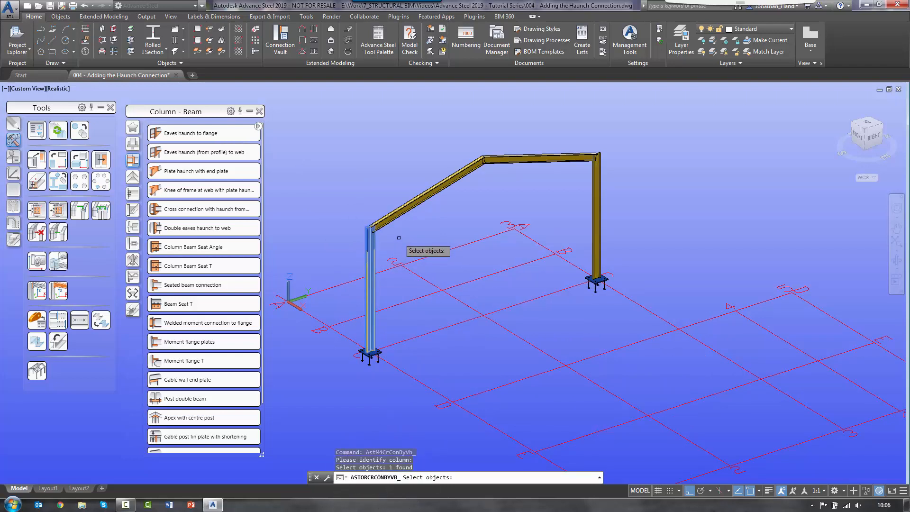
key("Return")
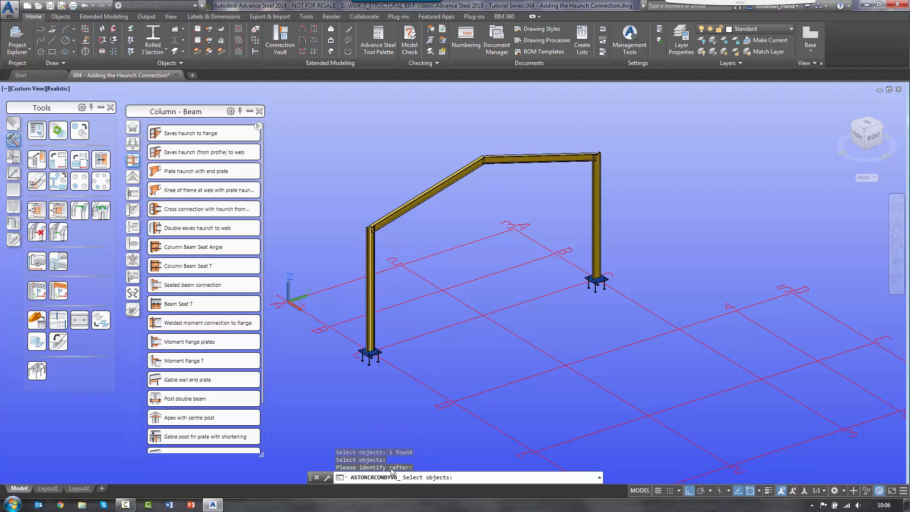
left_click(397, 214)
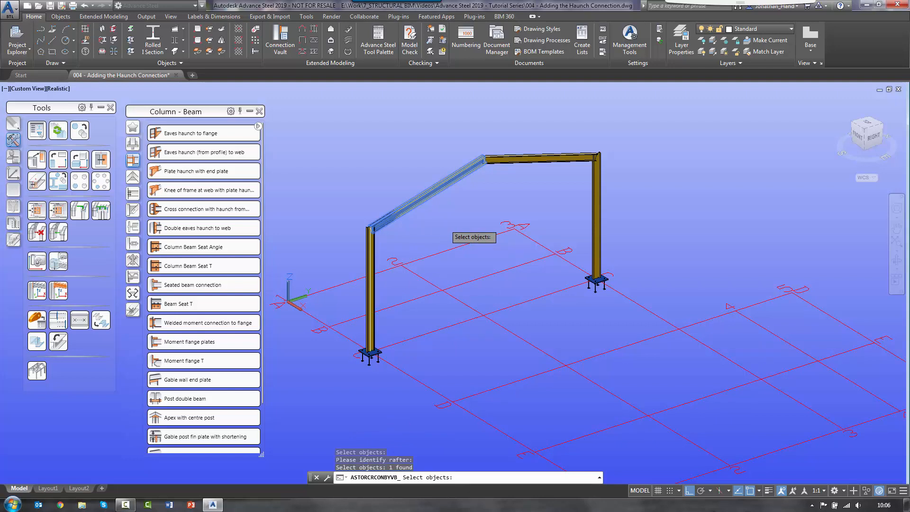
key("Return")
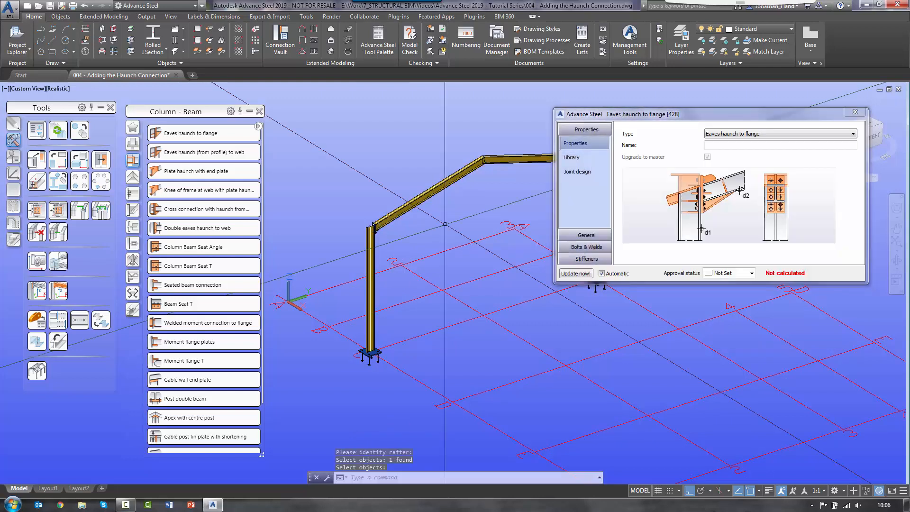
In the connection's haunch-to-rafter settings, set the haunch length from the inside endplate face to 450
scroll(380, 233, "up", 5)
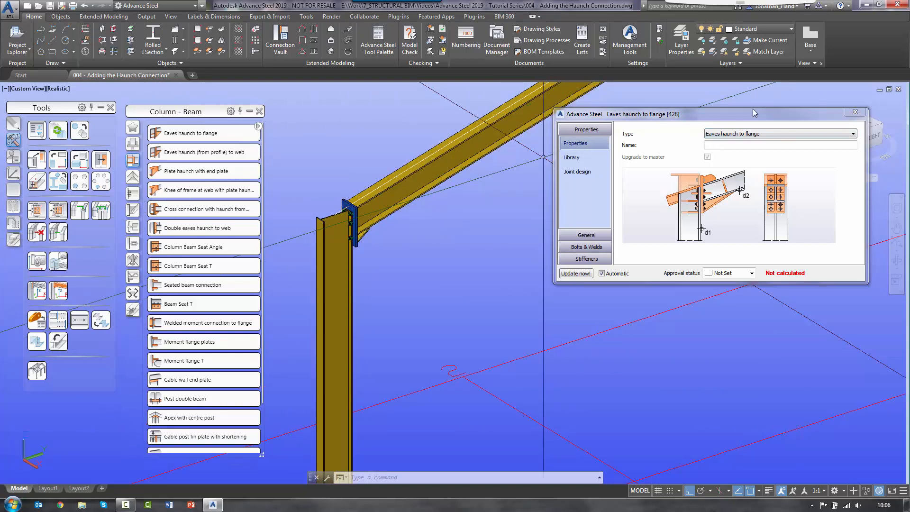
left_click(751, 136)
left_click(750, 137)
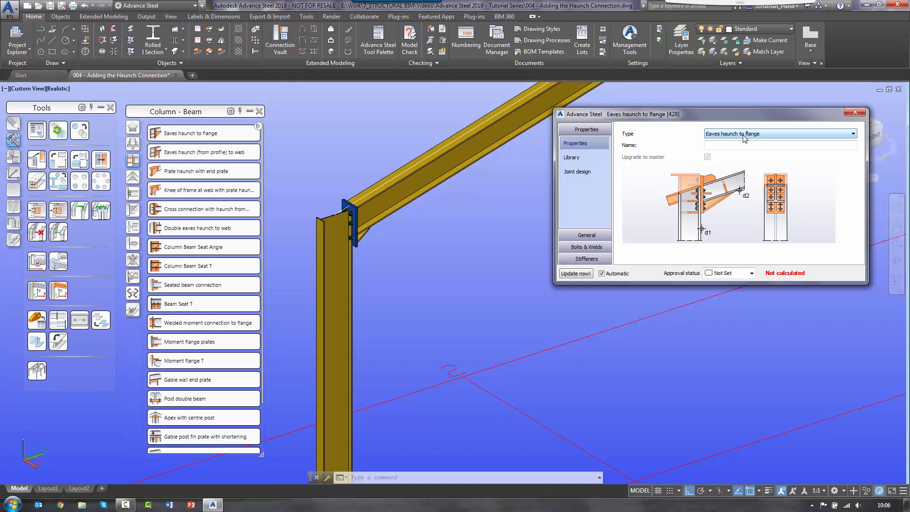
left_click(574, 166)
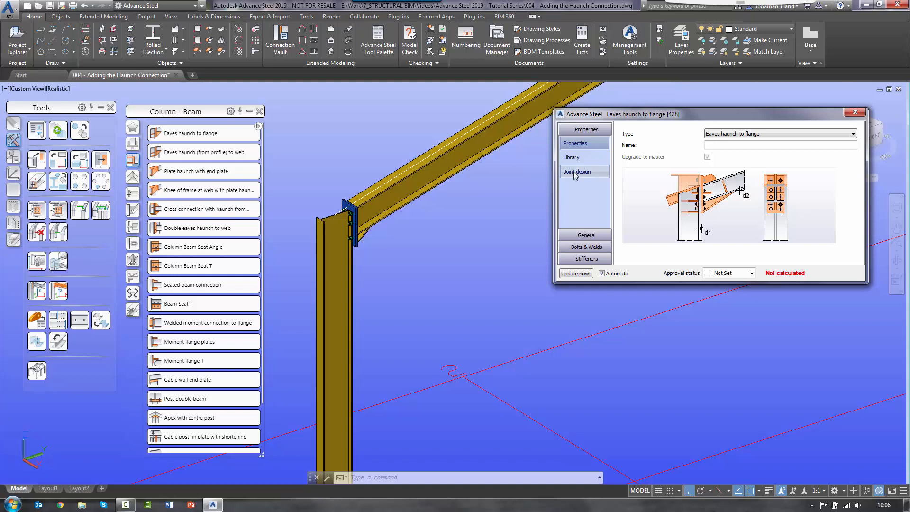
left_click(588, 236)
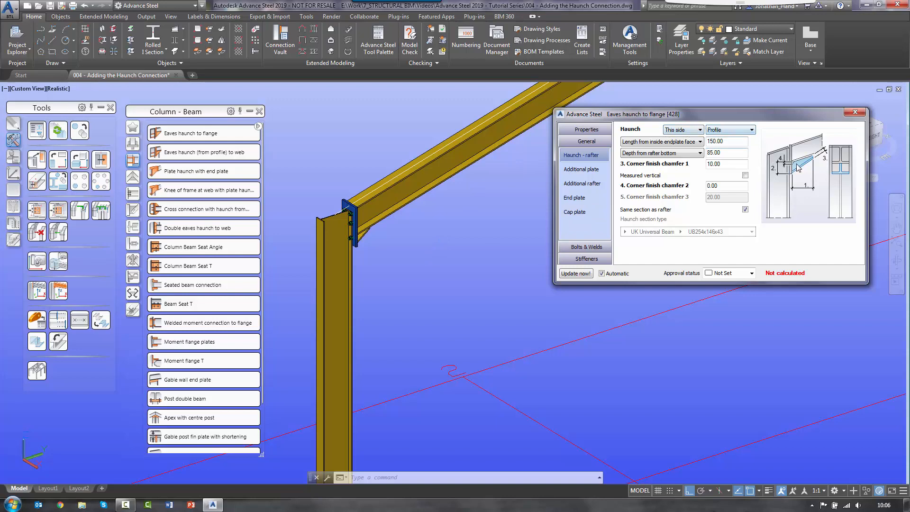
key("ctrl")
key("ctrl")
left_click_drag(728, 142, 591, 144)
type("450")
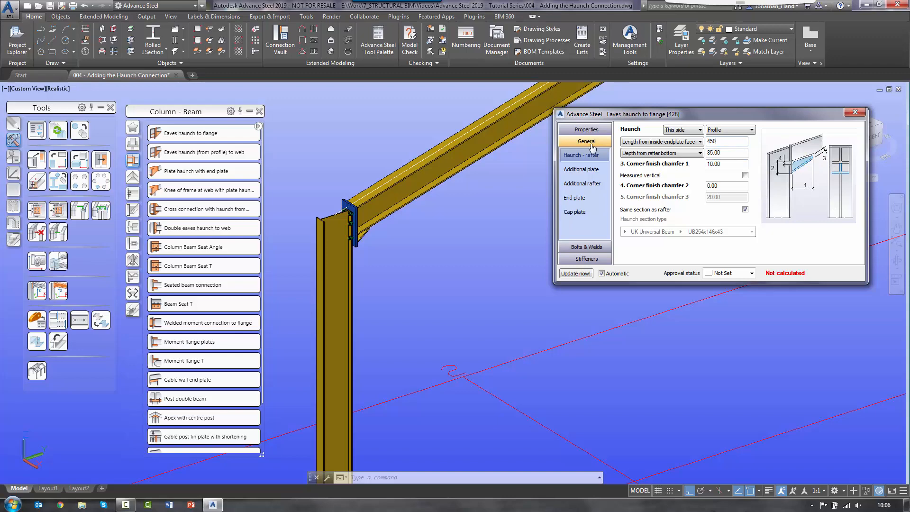
key("Return")
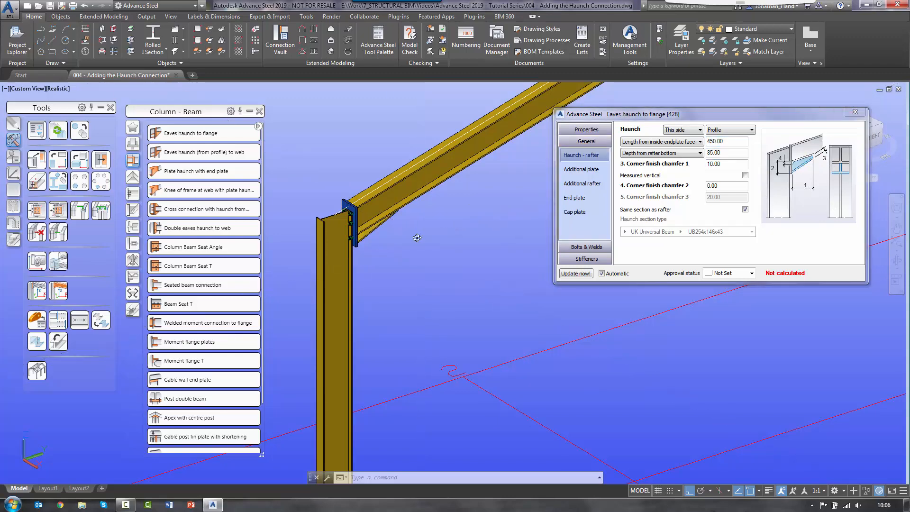
Set the haunch depth from the rafter bottom to 250 and inspect the haunch at the column
middle_click_drag(417, 238, 373, 218, "shift")
scroll(361, 237, "up", 4)
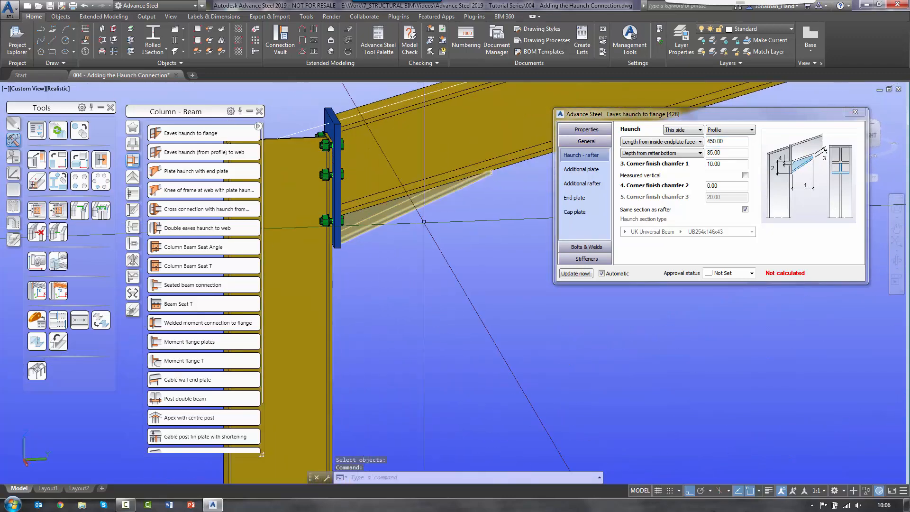
key("Tab")
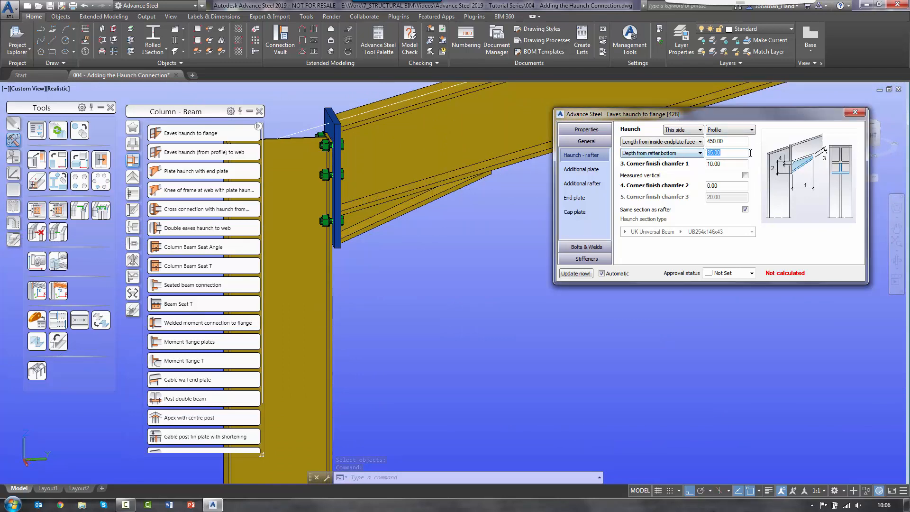
type("250")
key("Return")
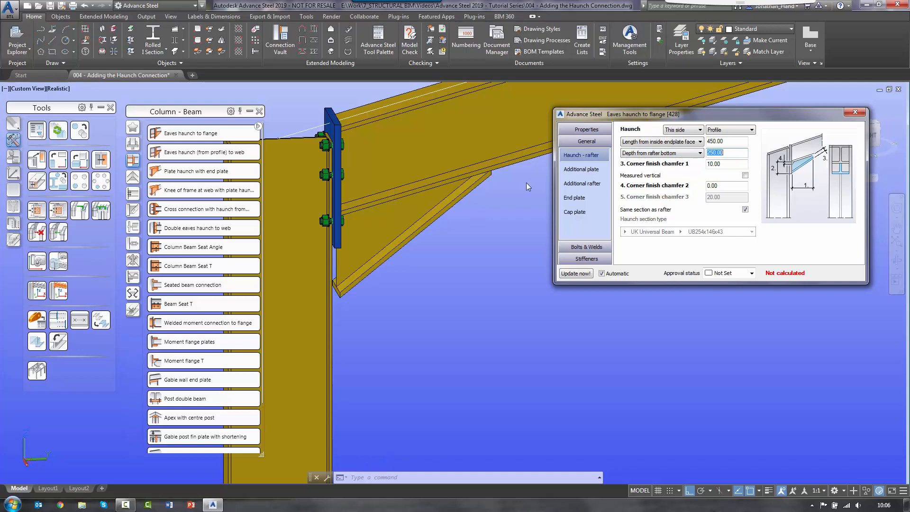
middle_click_drag(440, 258, 431, 255, "shift")
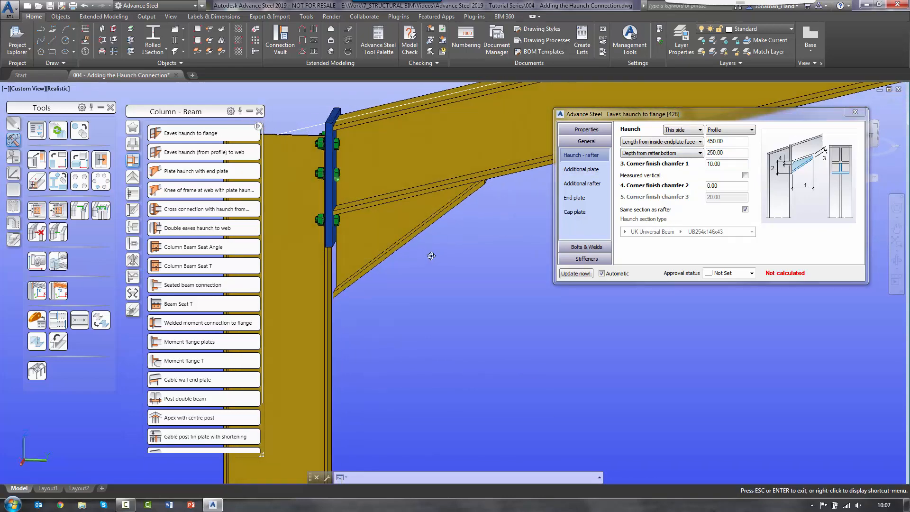
Look through the haunch length reference options and set the haunch depth to 750, measured from the rafter top
left_click(683, 142)
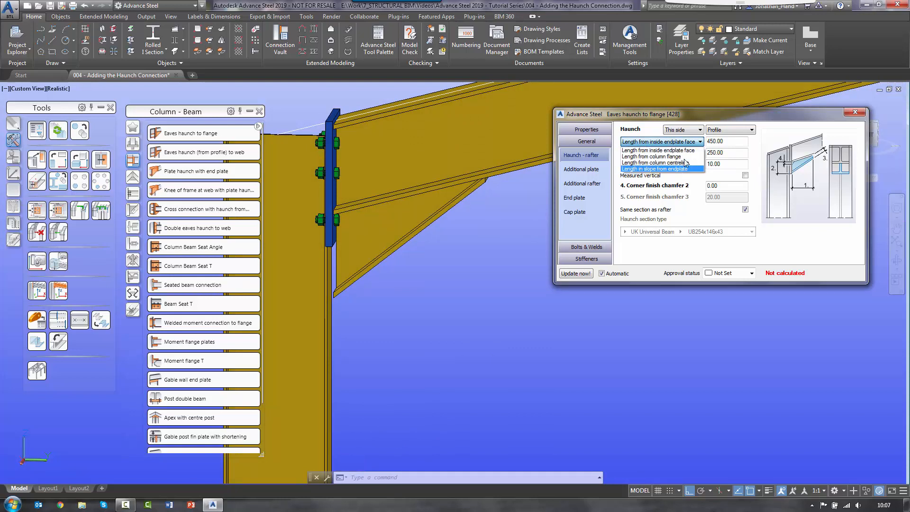
left_click(670, 153)
left_click(671, 154)
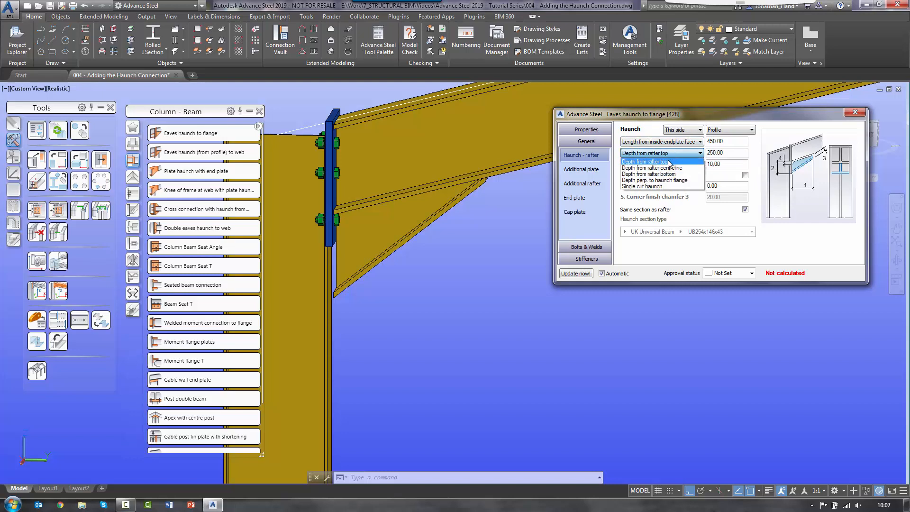
left_click(670, 161)
left_click_drag(728, 153, 643, 156)
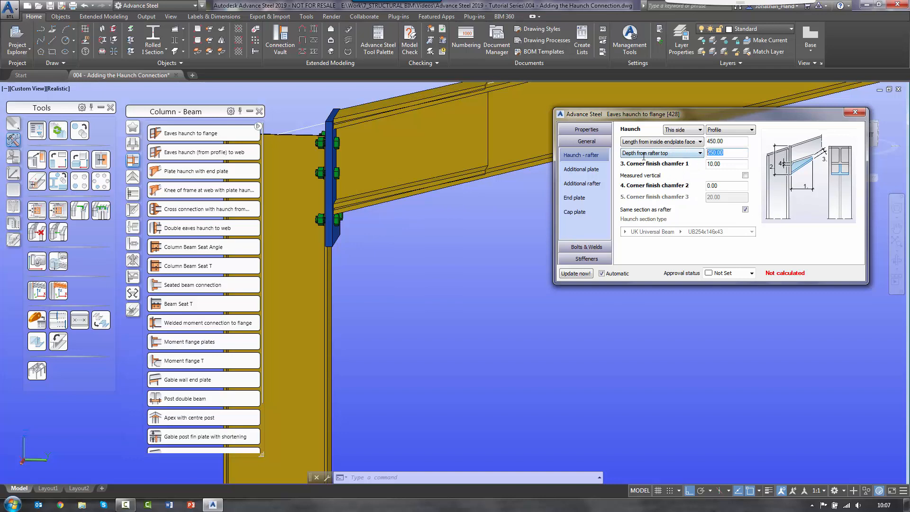
type("750")
key("Return")
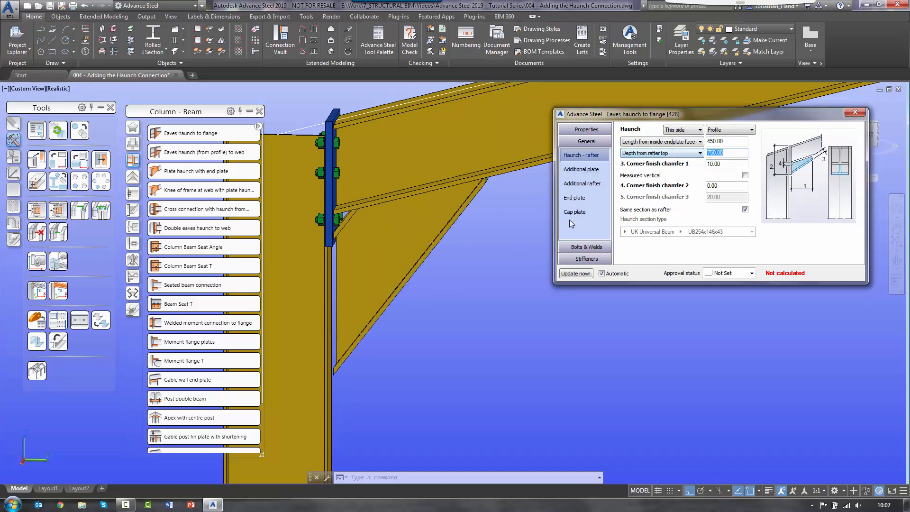
Try the haunch depth from the rafter centreline and switch it to Depth from rafter bottom with a value of 450
left_click(652, 154)
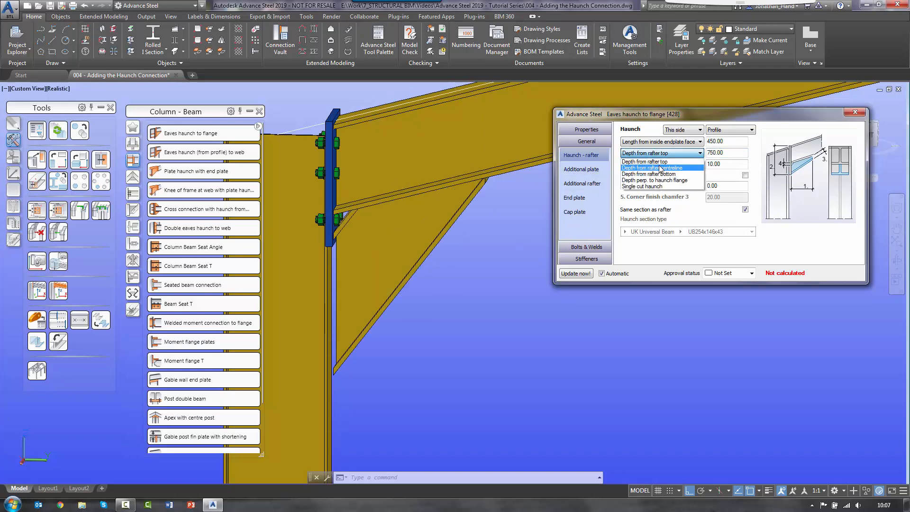
left_click(666, 163)
left_click(668, 154)
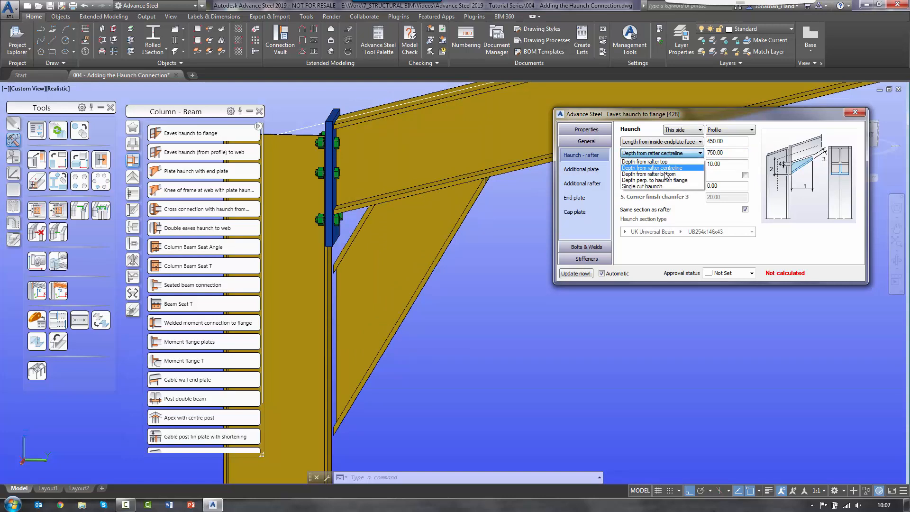
left_click(666, 177)
left_click_drag(748, 153, 693, 152)
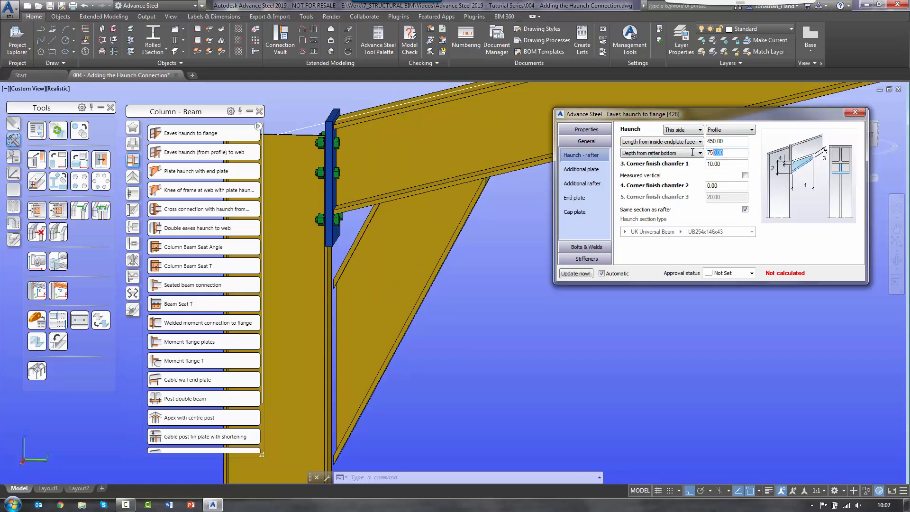
type("450")
key("Return")
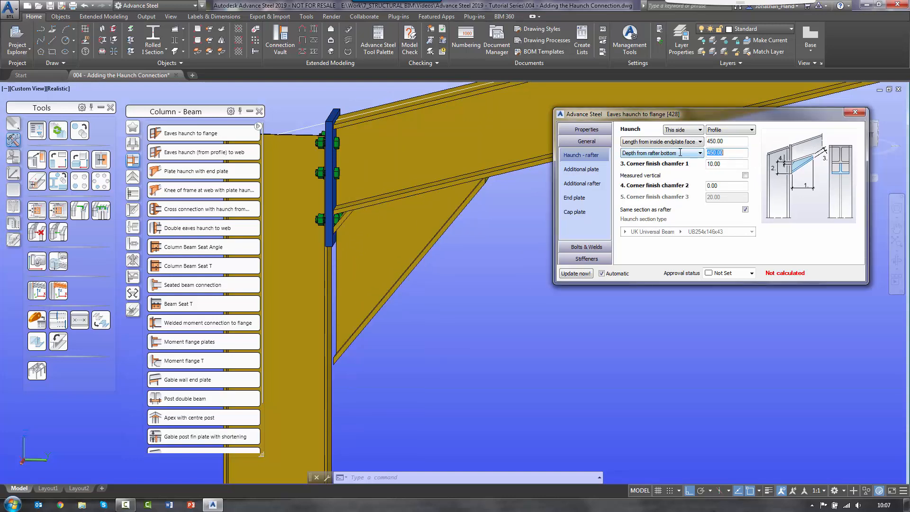
Compare Single cut haunch with Depth perp. to haunch flange and keep Single cut haunch as the depth option
left_click(663, 153)
left_click(657, 189)
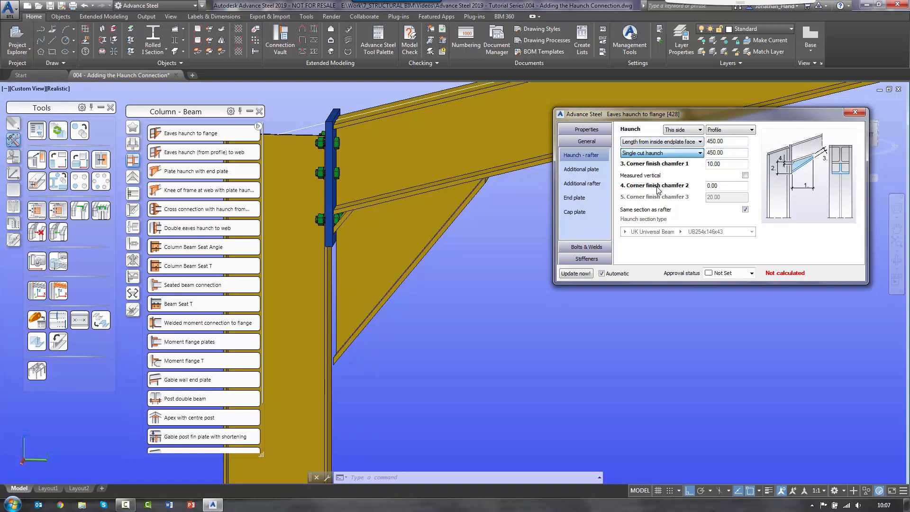
left_click(664, 154)
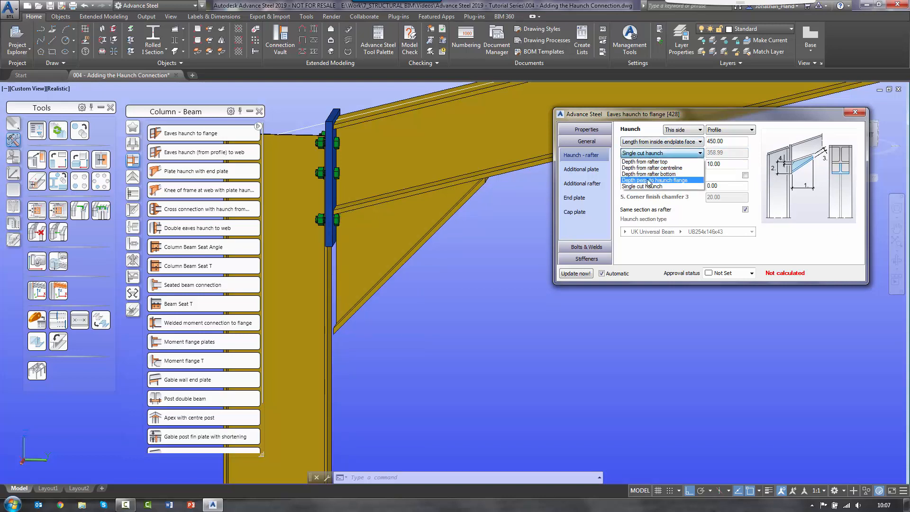
left_click(648, 183)
left_click(661, 153)
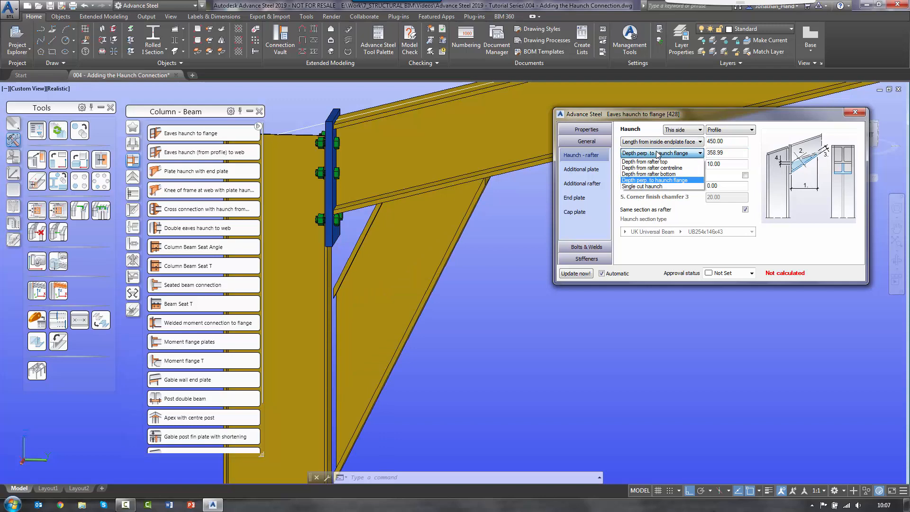
left_click(657, 189)
Set corner finish chamfer 2 of the haunch to 25
middle_click_drag(347, 273, 492, 213, "shift")
double_click(709, 185)
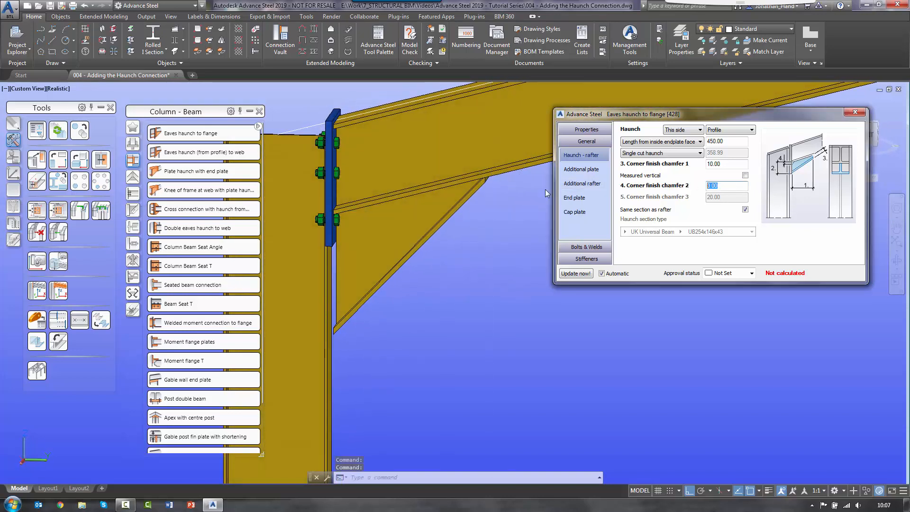
type("25")
key("Return")
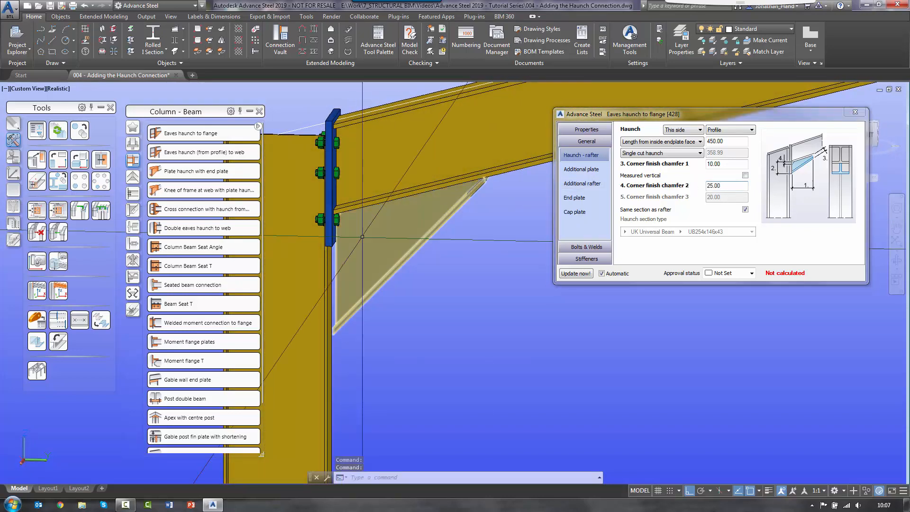
Examine the haunch corner at the end plate and set corner finish chamfer 2 to 20
scroll(330, 217, "up", 6)
scroll(347, 217, "up", 6)
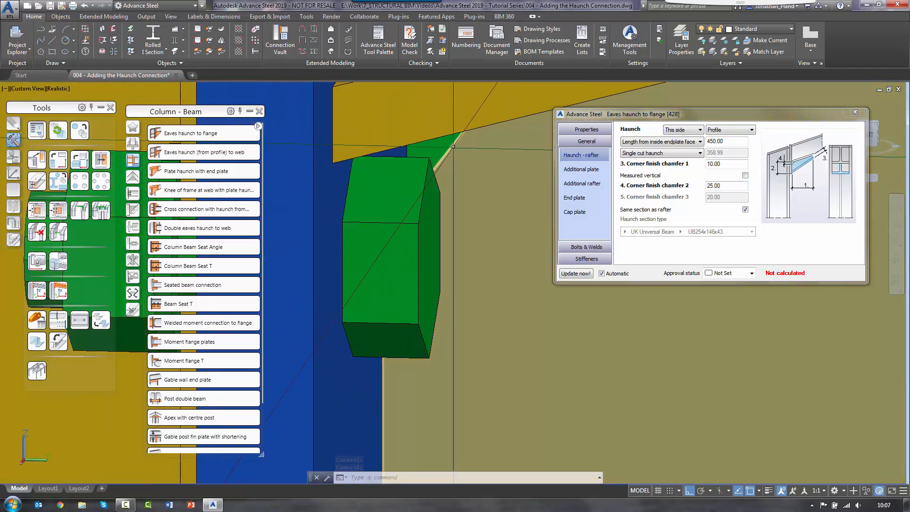
scroll(454, 147, "down", 6)
scroll(453, 146, "down", 4)
left_click_drag(721, 188, 673, 185)
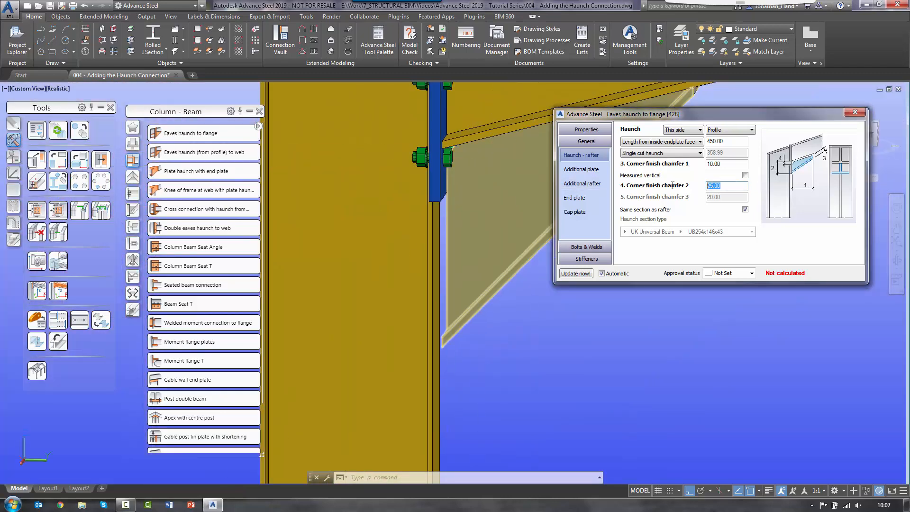
type("20")
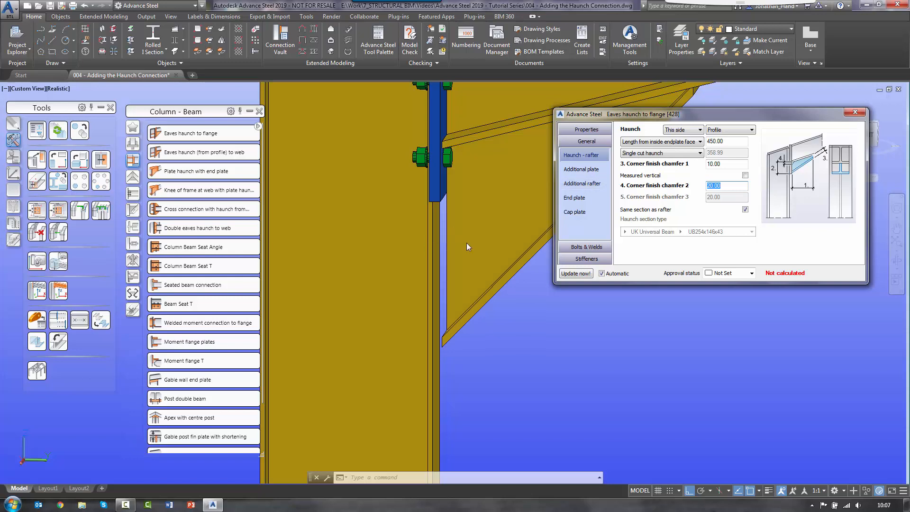
Set the haunch length from the inside endplate face to 750
scroll(469, 247, "down", 3)
scroll(473, 224, "down", 2)
middle_click_drag(473, 224, 498, 216, "shift")
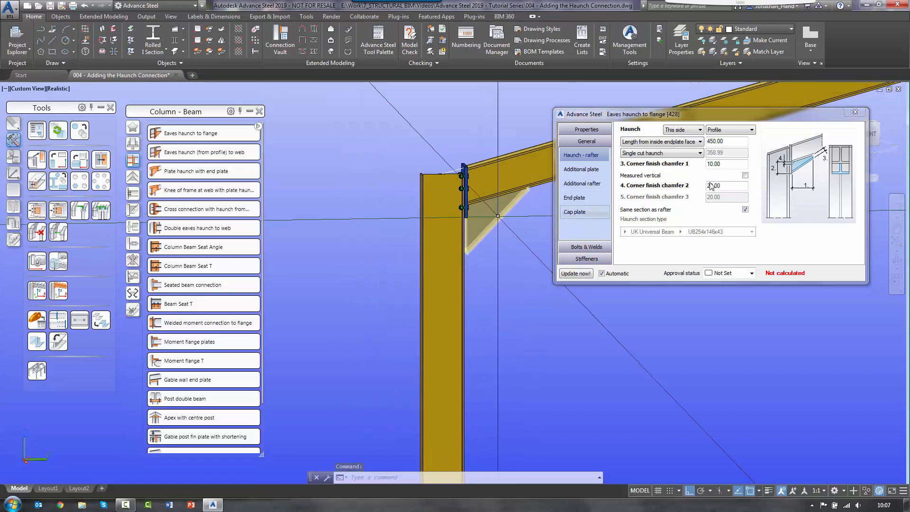
double_click(716, 141)
type("750")
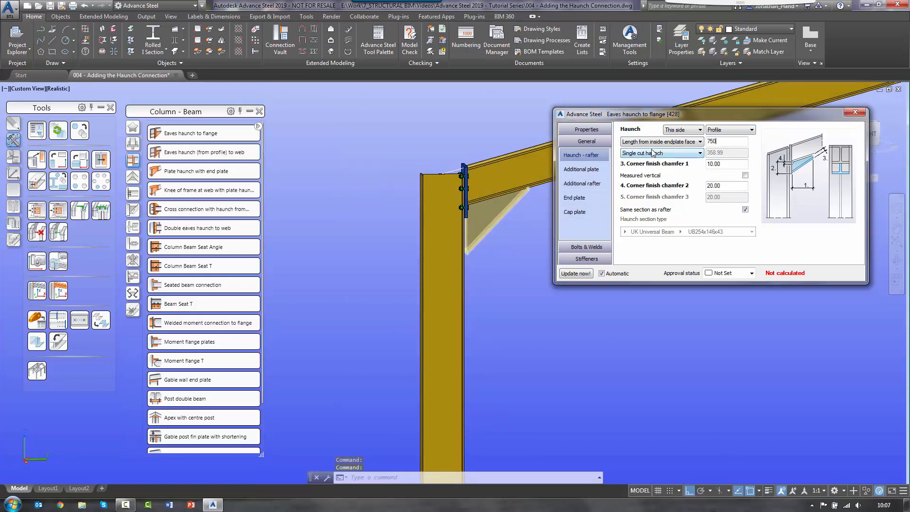
key("Return")
middle_click_drag(504, 258, 396, 270)
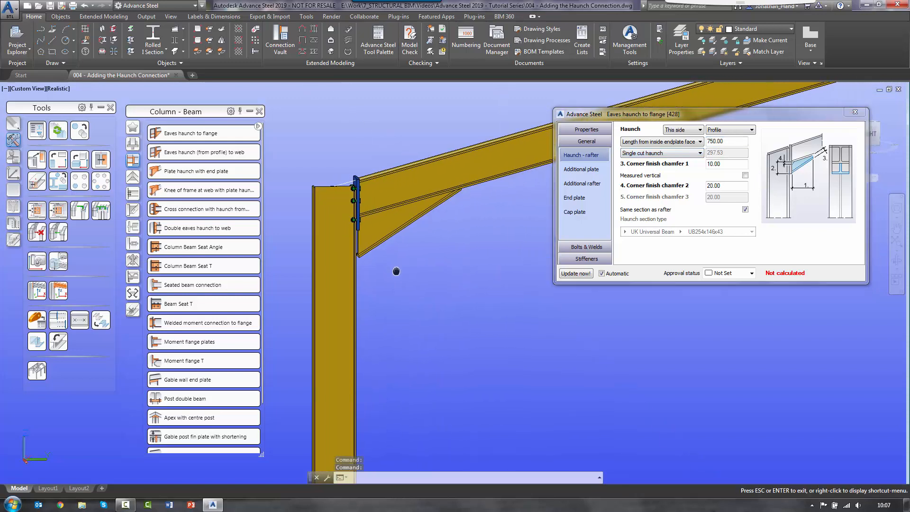
scroll(375, 249, "up", 4)
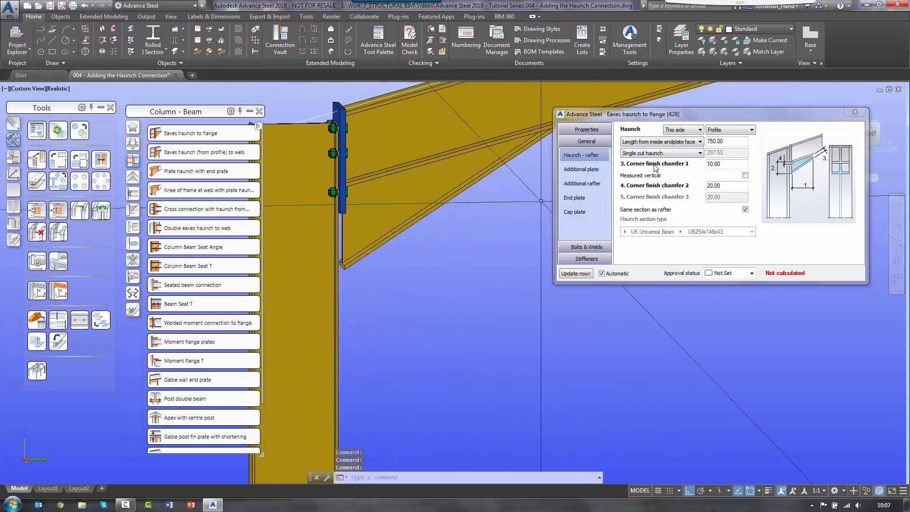
Enable the additional plate under the haunch
left_click(592, 170)
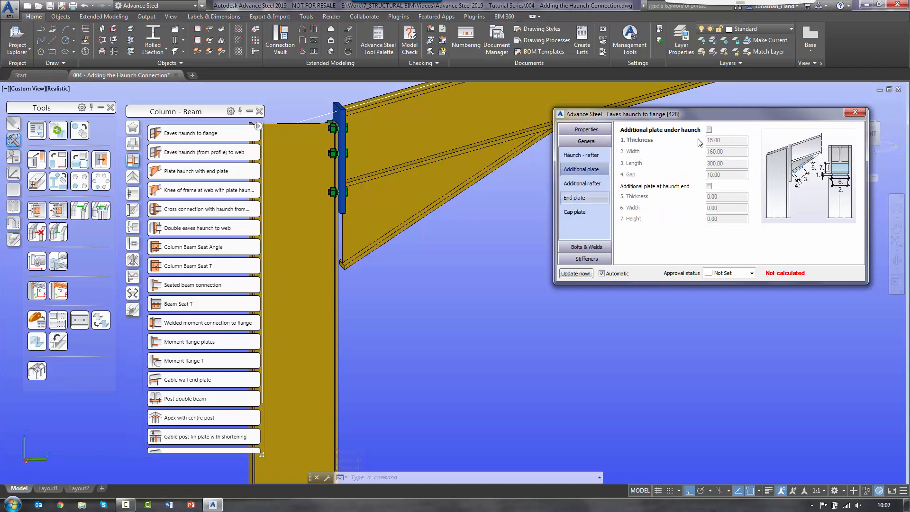
left_click(709, 130)
middle_click_drag(411, 266, 376, 264, "shift")
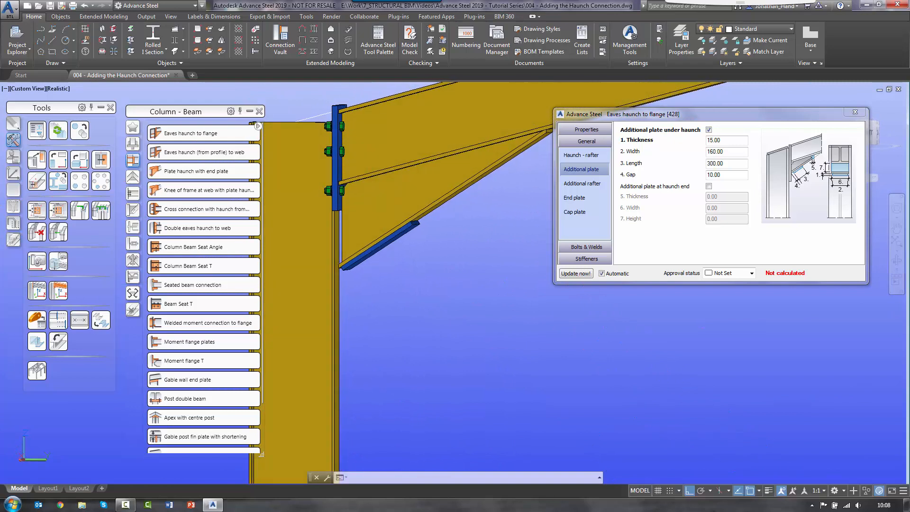
Enable the additional plate at the haunch end with thickness 10, width 100 and height 50, and inspect it
left_click(709, 186)
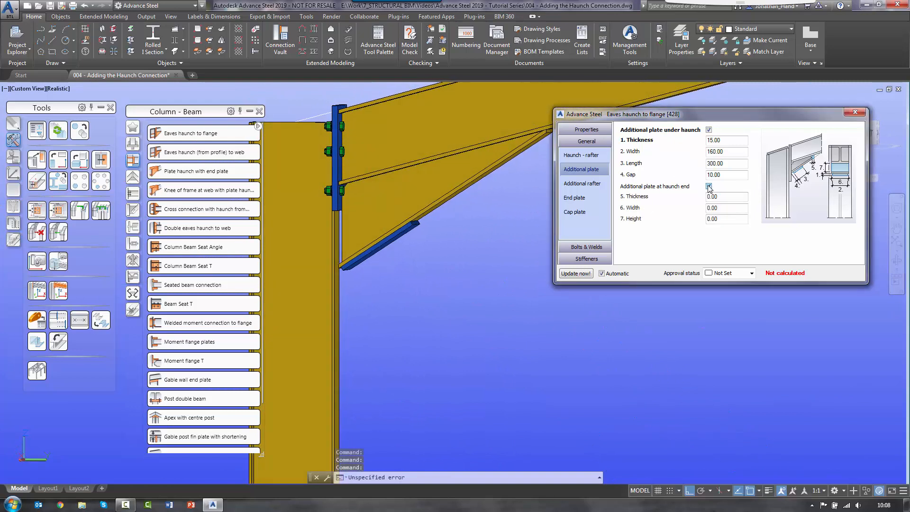
scroll(440, 252, "down", 4)
middle_click_drag(440, 251, 397, 254)
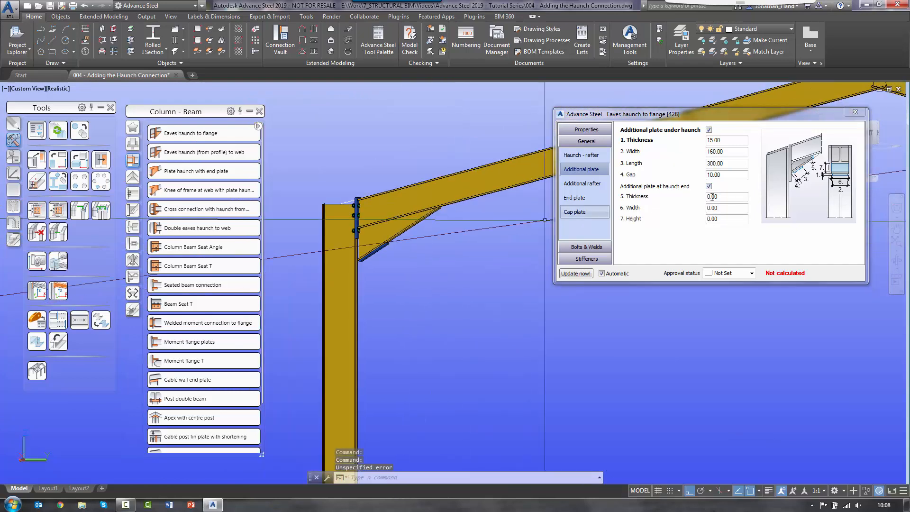
left_click(709, 187)
left_click(709, 187)
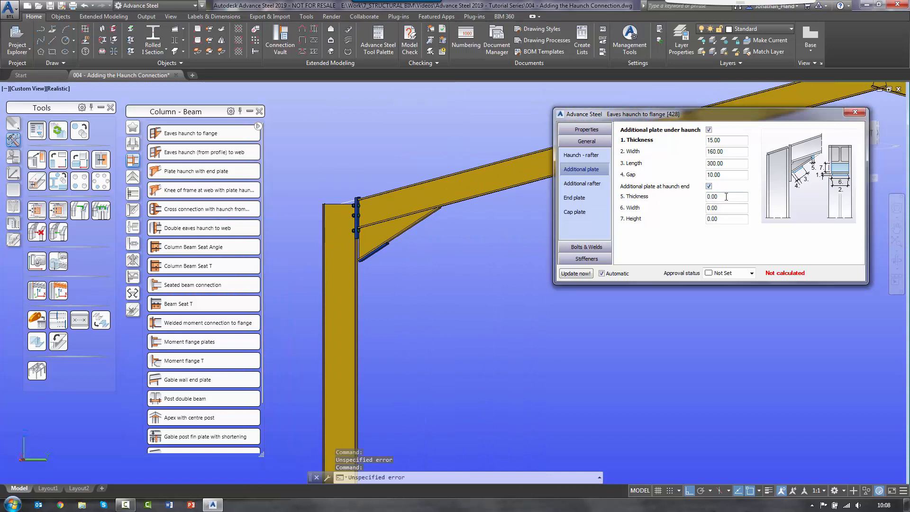
key("Return")
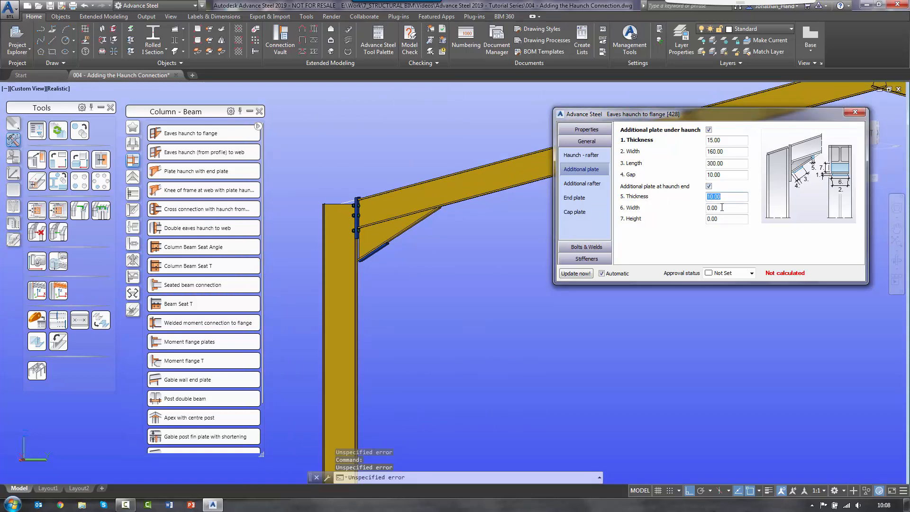
key("Tab")
key("Tab")
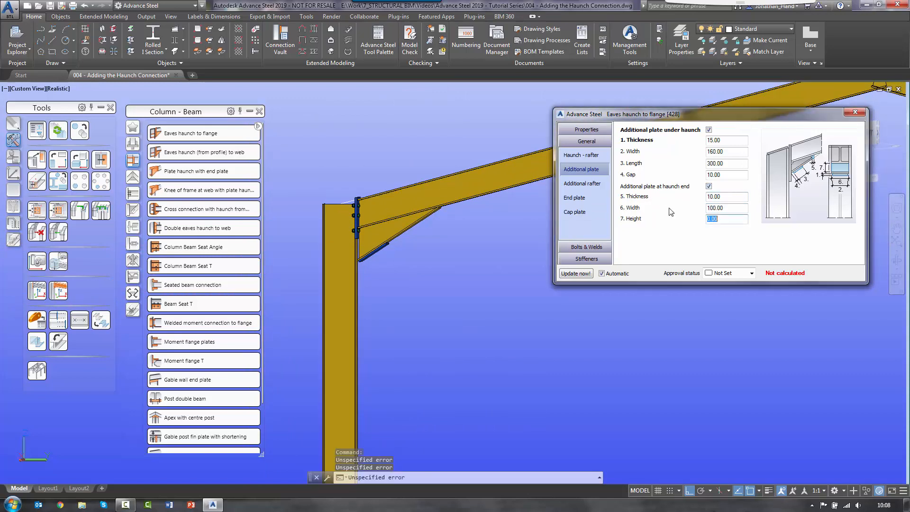
key("Return")
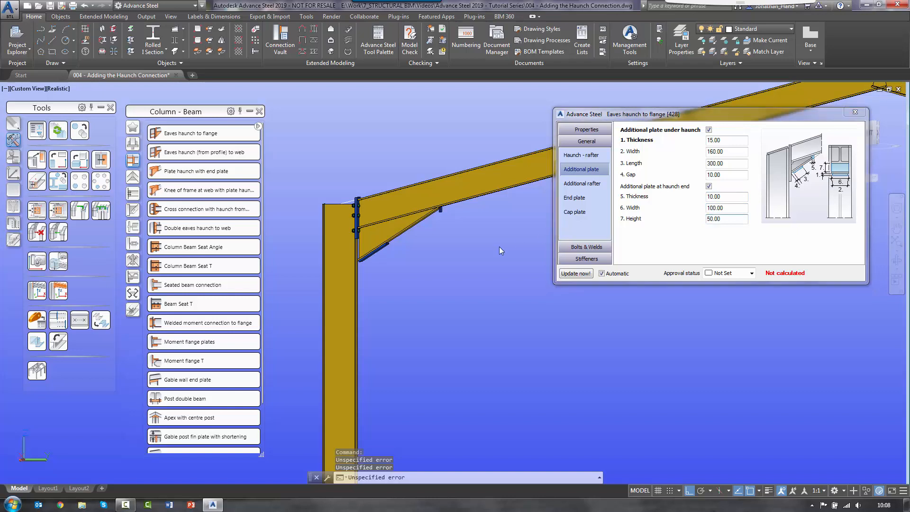
scroll(362, 162, "up", 5)
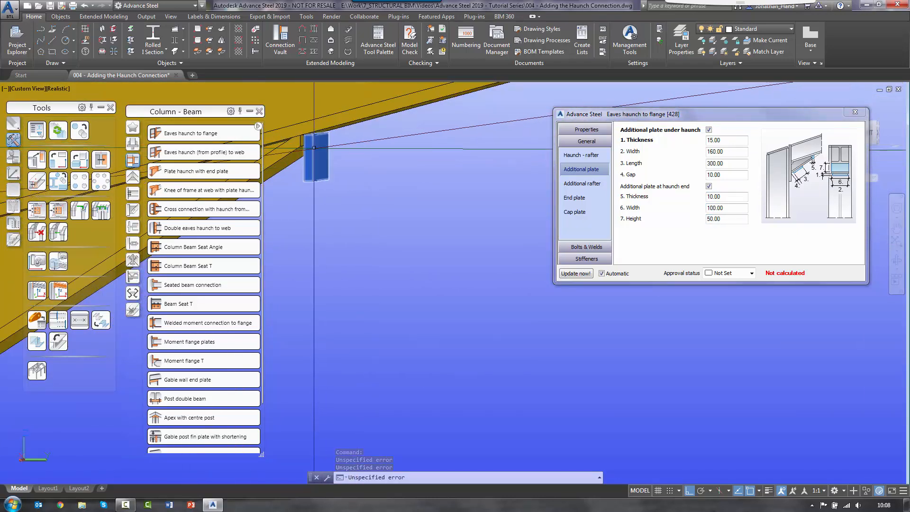
scroll(318, 158, "down", 2)
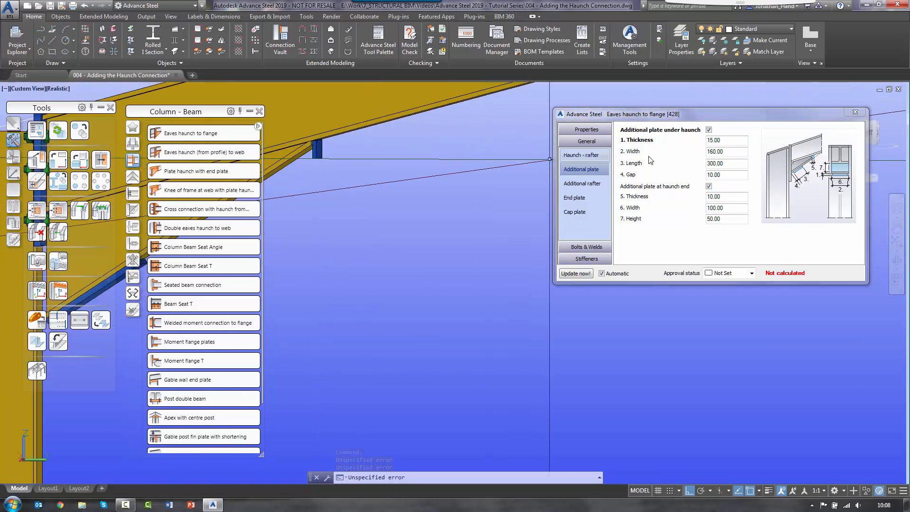
Switch off both additional plates, at the haunch end and under the haunch
left_click(709, 187)
scroll(322, 258, "down", 4)
middle_click_drag(322, 258, 491, 209)
scroll(491, 209, "up", 3)
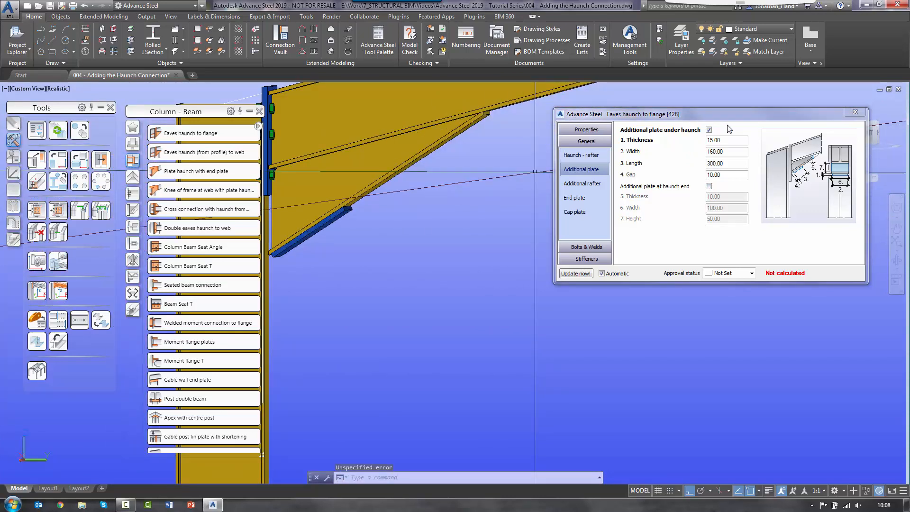
left_click(709, 130)
Add an additional rafter on the outer side of the column with the UK Universal Beam section UB152x89x16
left_click(590, 185)
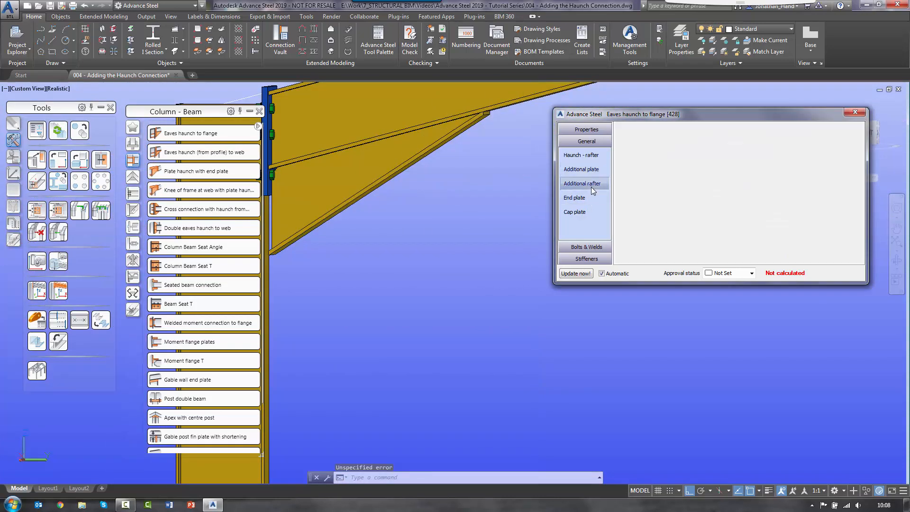
scroll(442, 241, "down", 4)
mouse_move(443, 241)
middle_mouse_down("shift")
mouse_move(416, 250)
mouse_move(444, 251)
middle_mouse_up("shift")
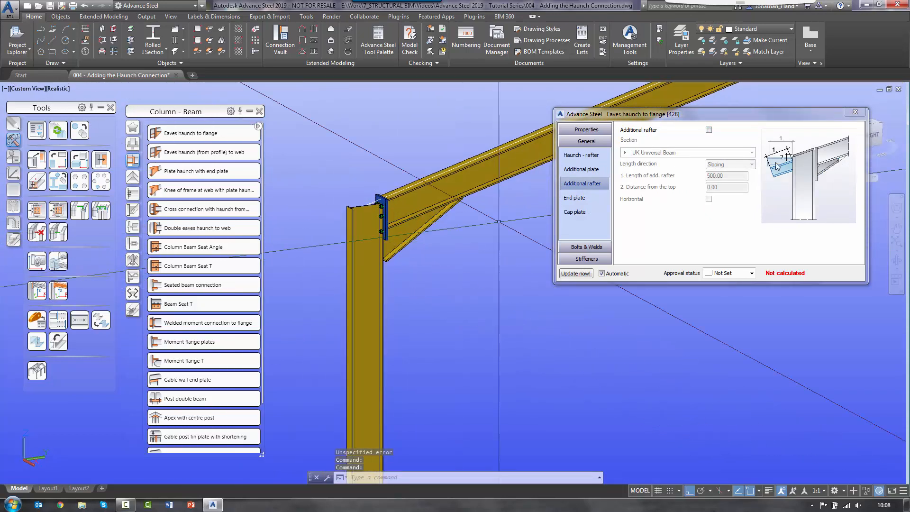
left_click(708, 130)
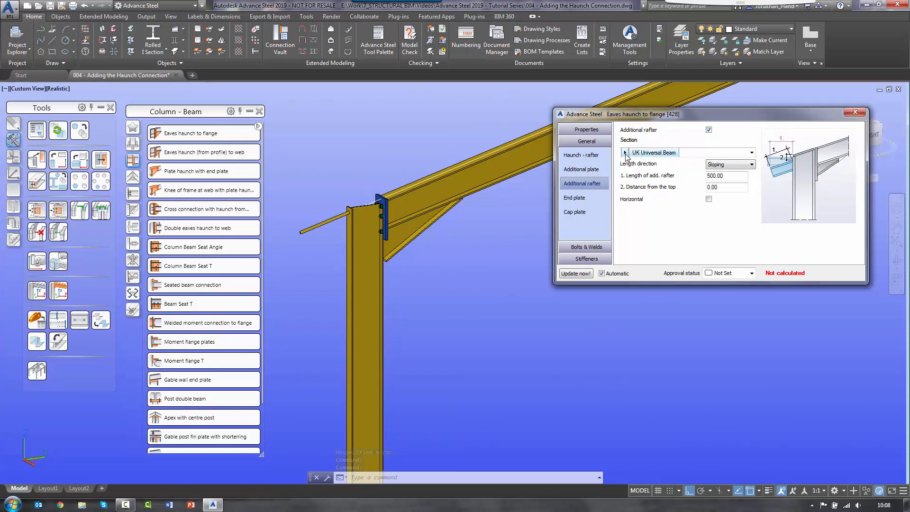
left_click(641, 152)
left_click(656, 268)
left_click(680, 152)
left_click(687, 175)
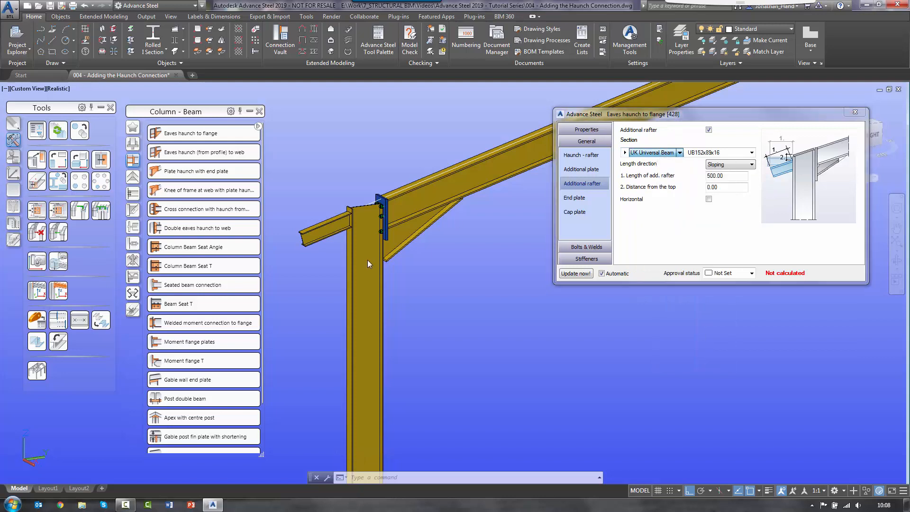
scroll(433, 270, "up", 2)
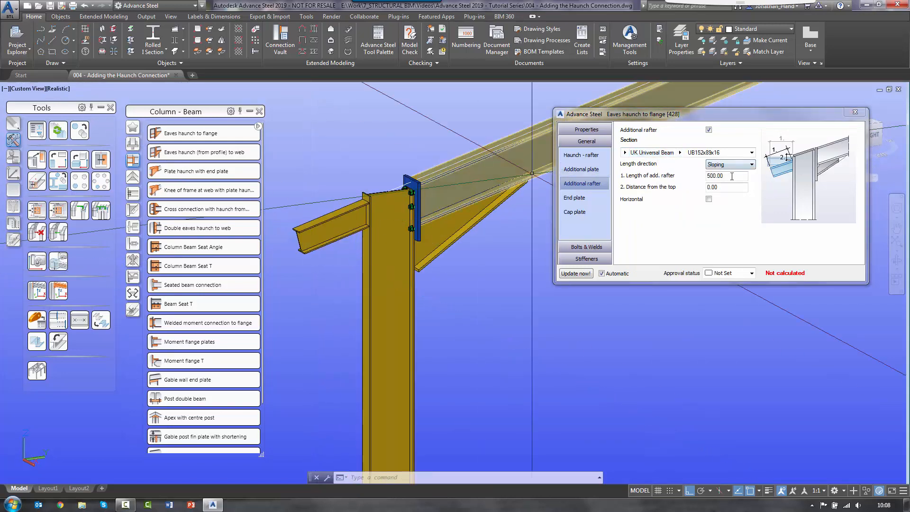
Set the additional rafter's length to 450 and try its Horizontal option before returning it to sloping
double_click(732, 176)
type("450")
key("Return")
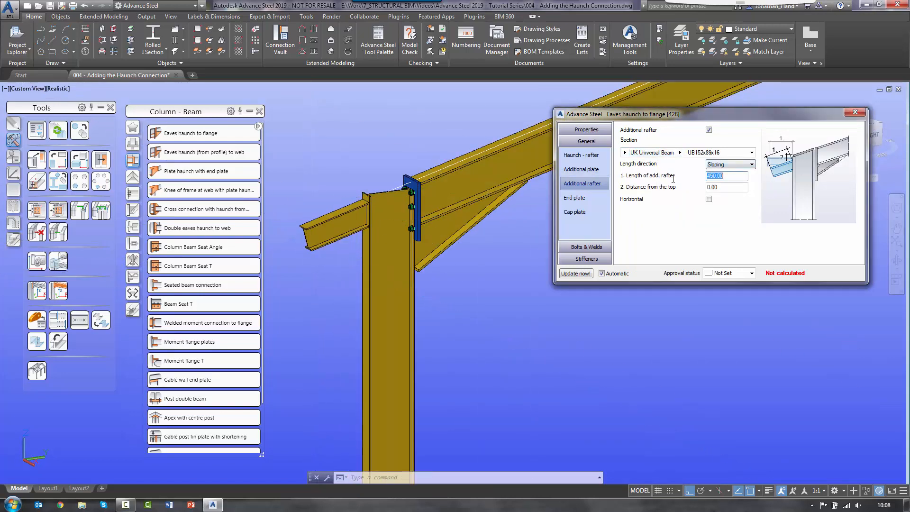
left_click(709, 199)
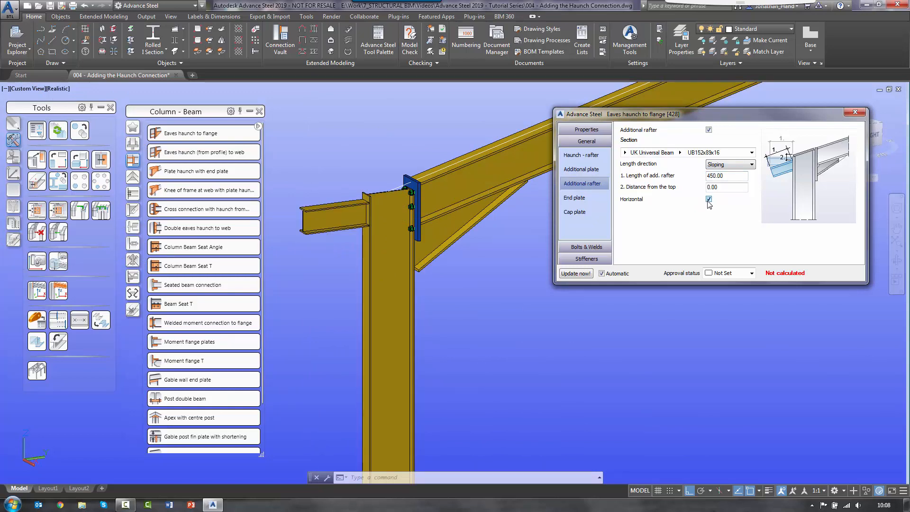
left_click(709, 199)
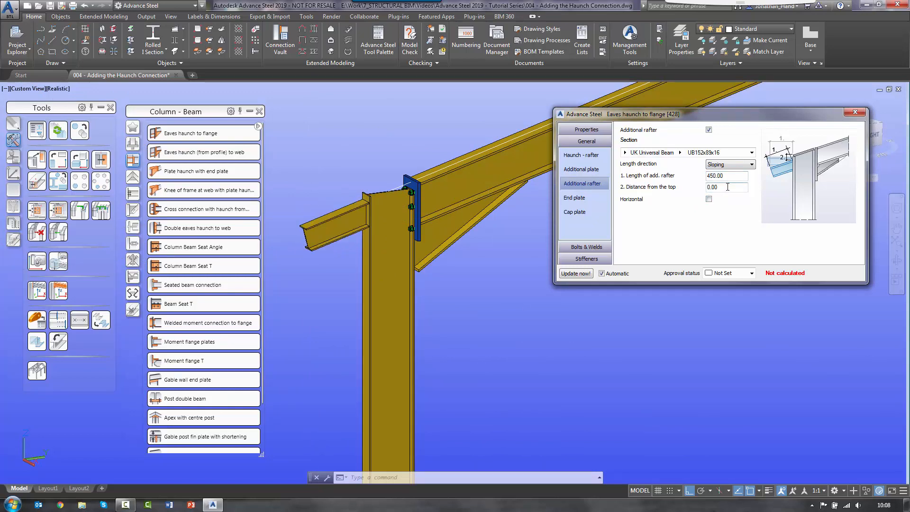
Try distances from the top of 100 and 500 for the additional rafter, and switch the rafter off
key("Return")
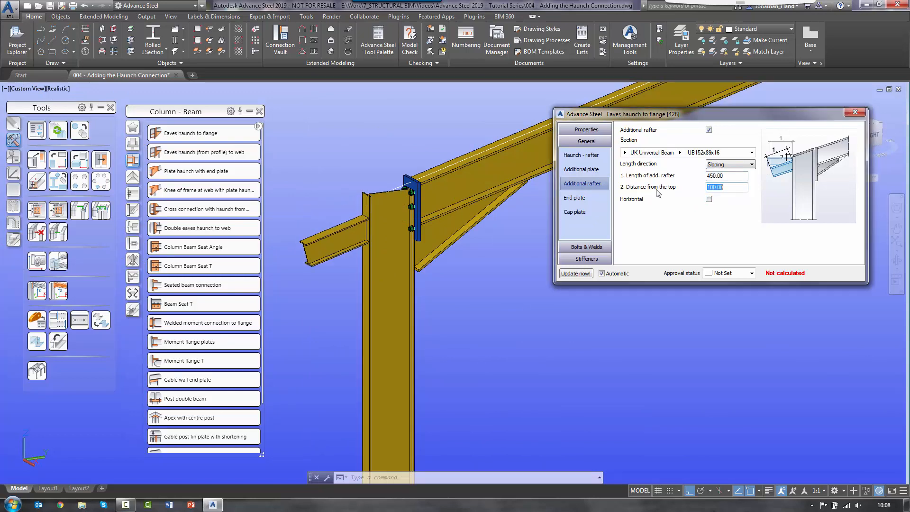
type("5")
key("Return")
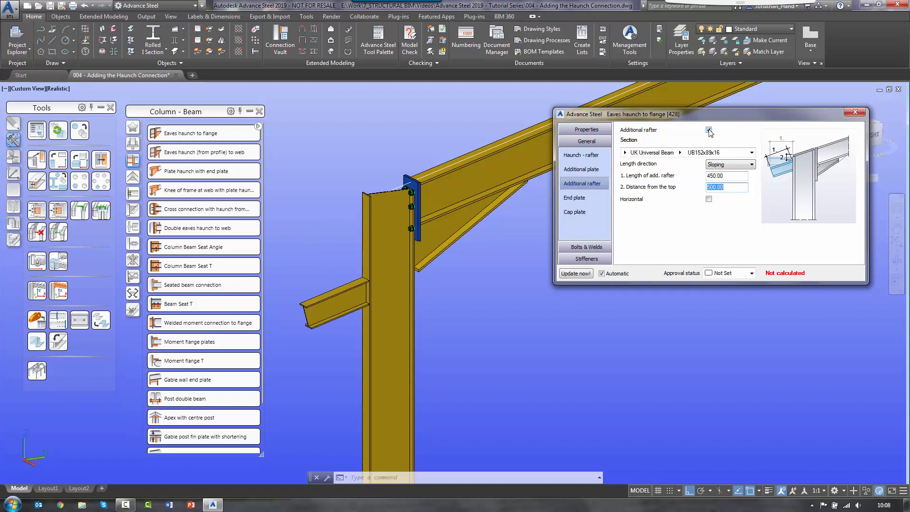
Try an end plate thickness of 50 and set it back to 20
left_click(575, 198)
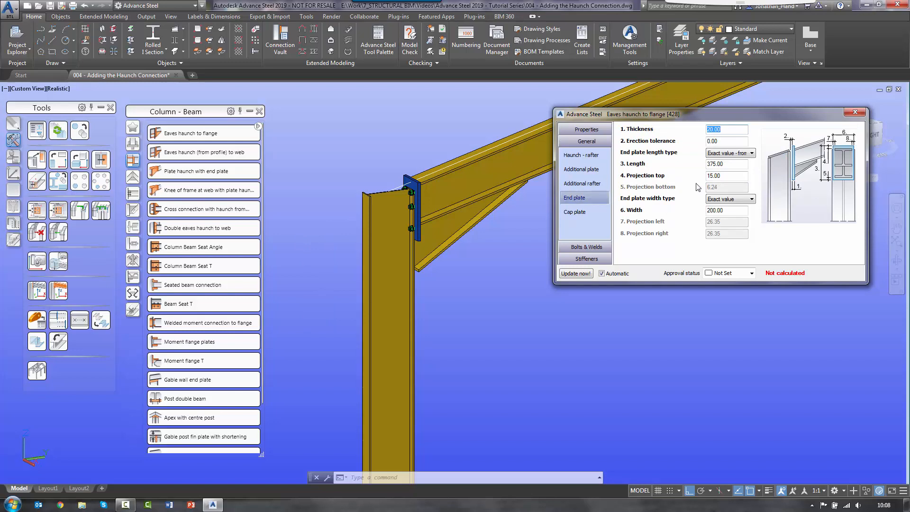
scroll(401, 233, "up", 5)
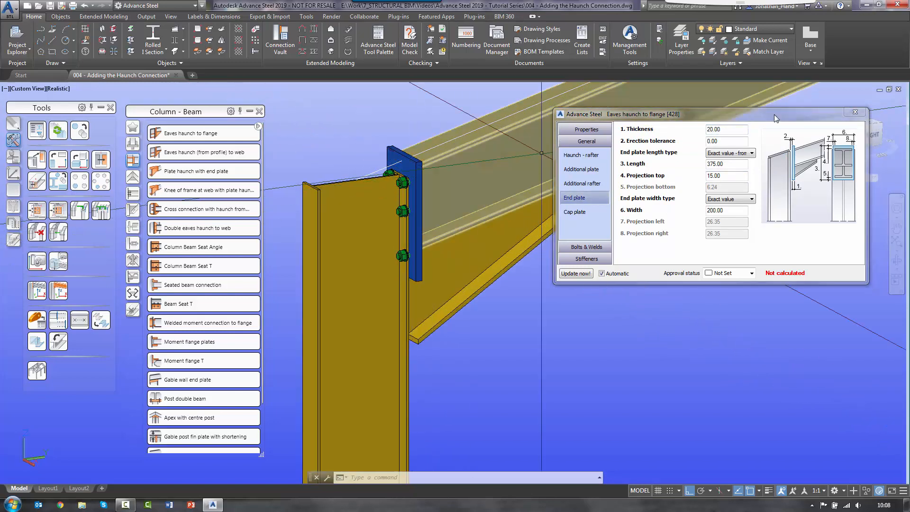
left_click(726, 132)
type("5")
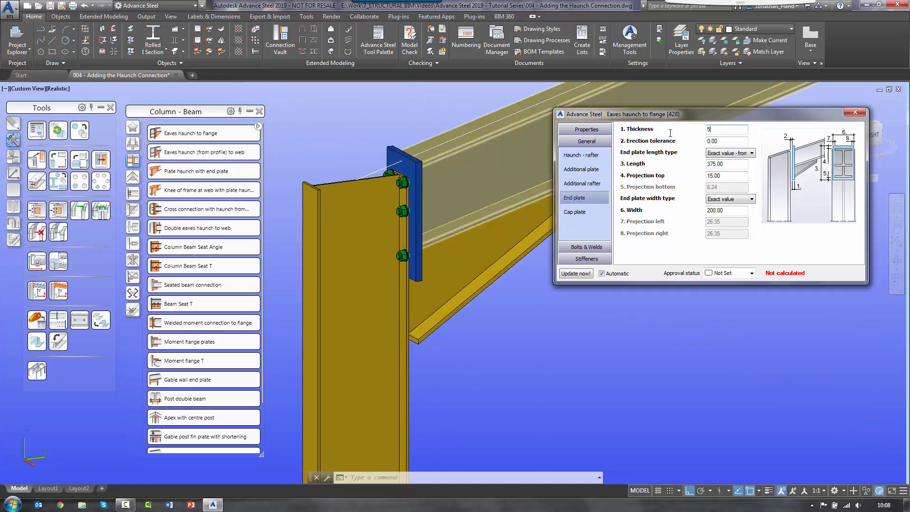
type("0")
key("Return")
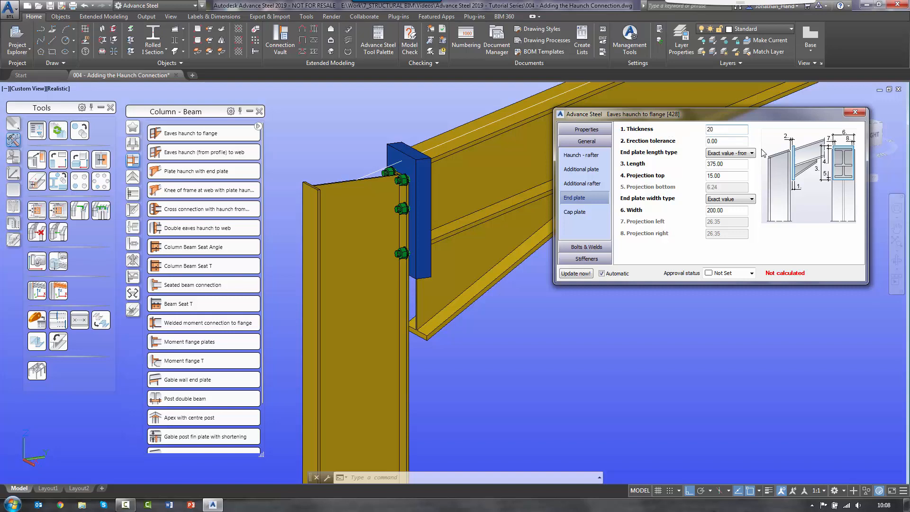
key("Return")
Try an erection tolerance of 10 for the end plate, inspect the gap, and reset the tolerance to 0
key("Tab")
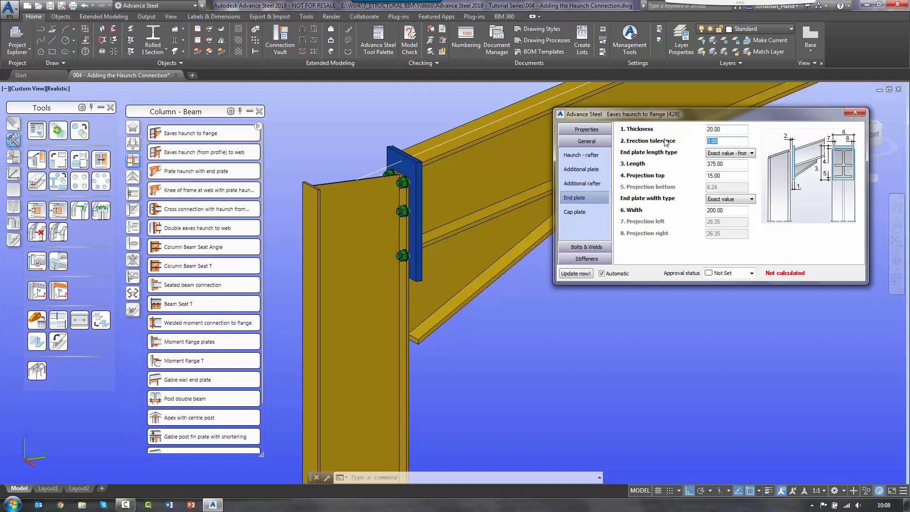
key("Return")
middle_click_drag(434, 220, 398, 185, "shift")
scroll(397, 169, "up", 5)
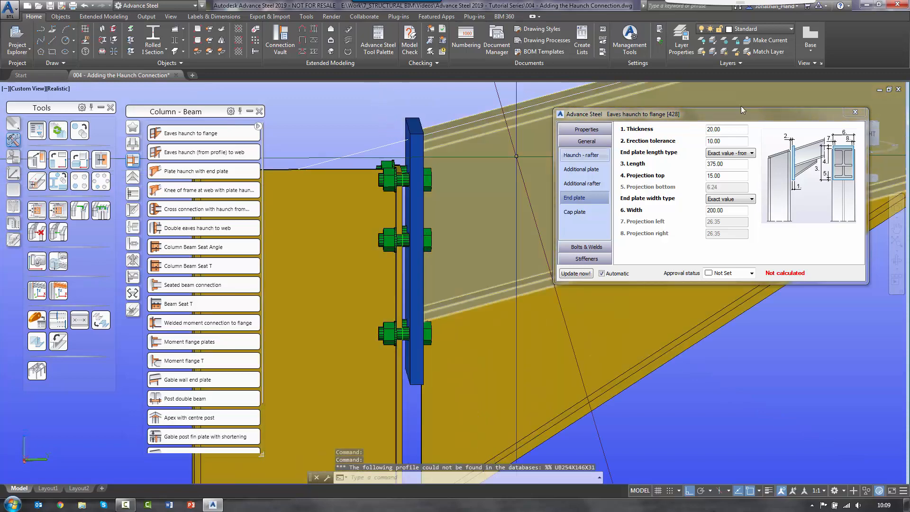
left_click(726, 141)
type("0")
key("Return")
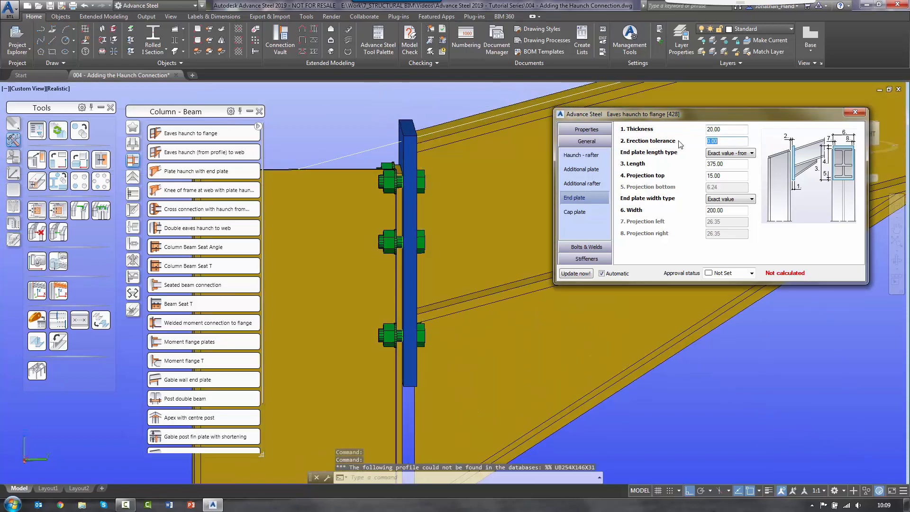
Set the end plate length type to Projection, and try a top projection of 50 before setting it to 0
left_click(733, 158)
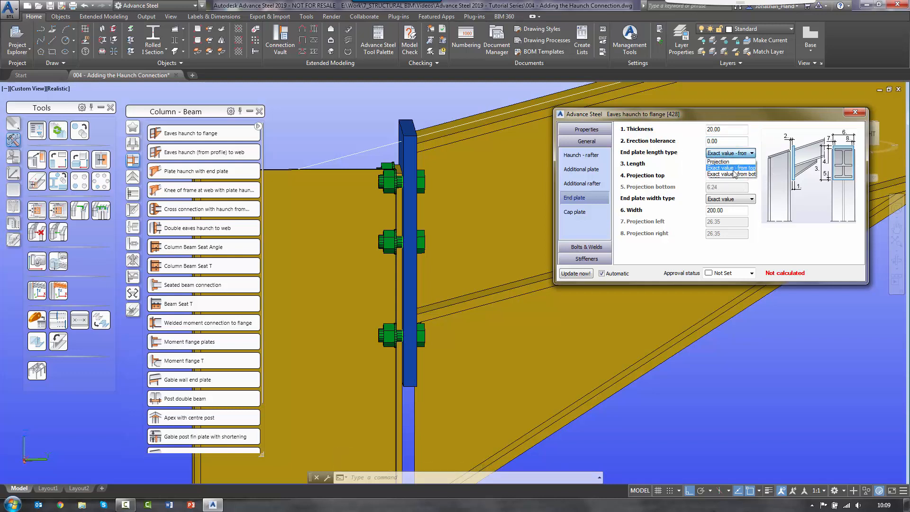
left_click(719, 161)
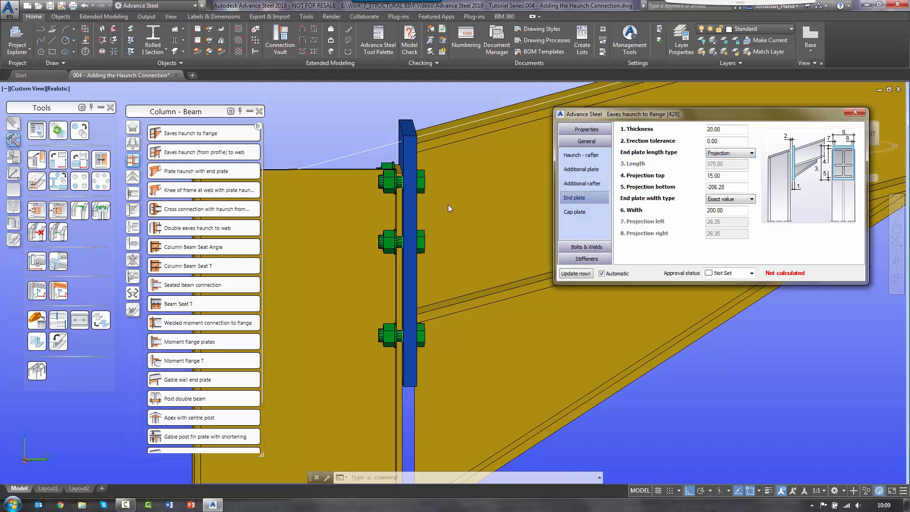
left_click_drag(725, 180, 671, 173)
type("50")
key("Return")
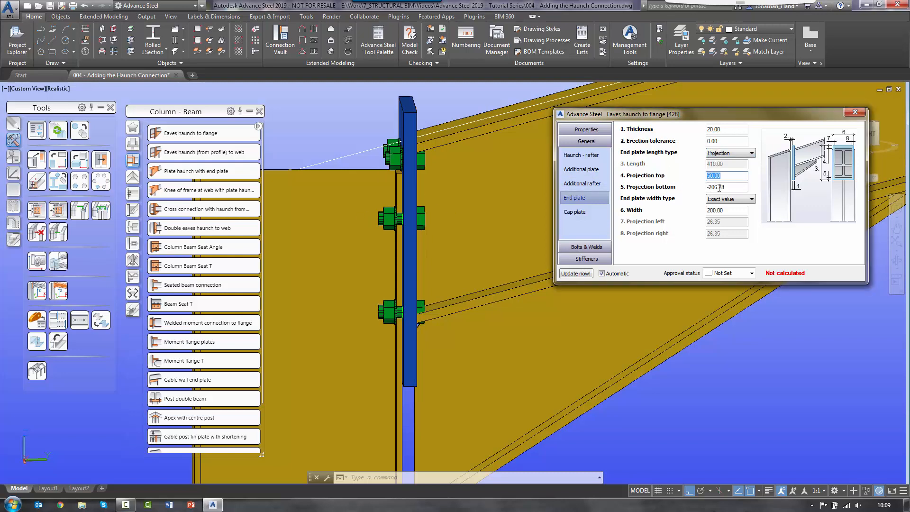
type("0")
key("Return")
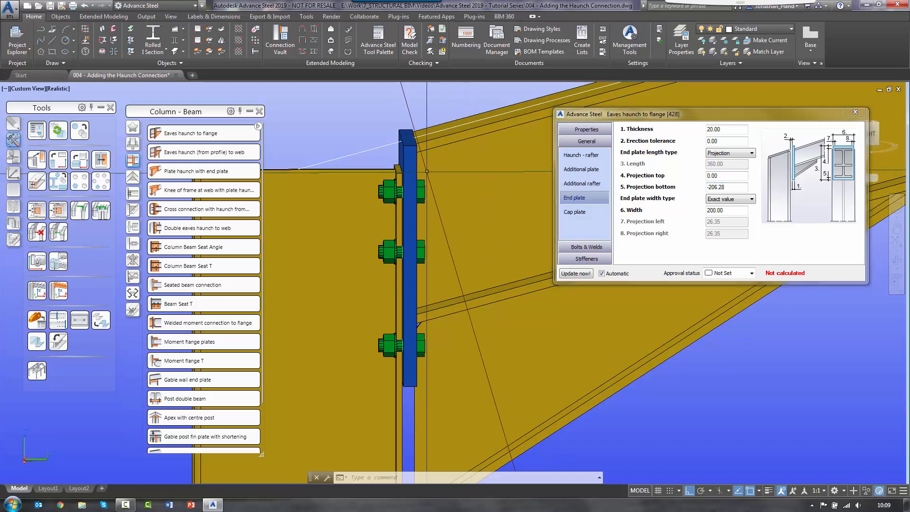
scroll(409, 115, "up", 3)
scroll(412, 195, "down", 4)
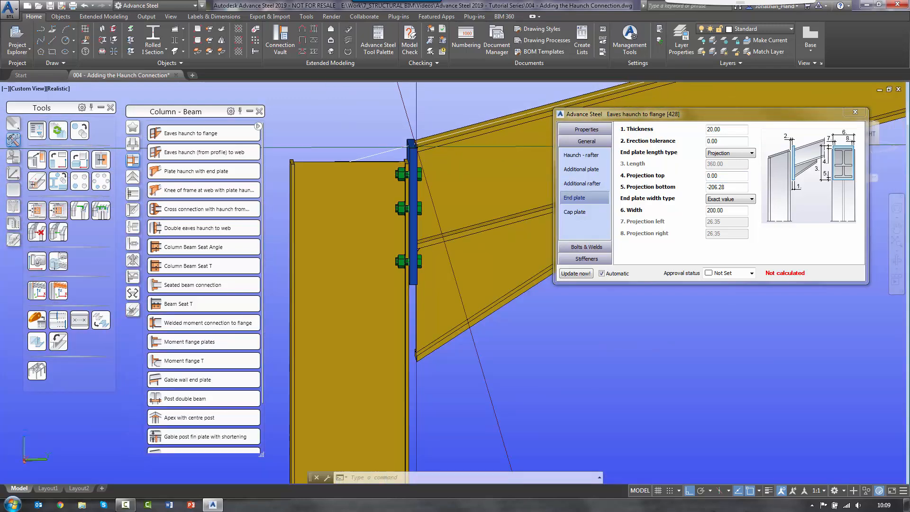
Try a bottom projection of 500 for the end plate and inspect how it extends down the column
left_click_drag(738, 187, 688, 186)
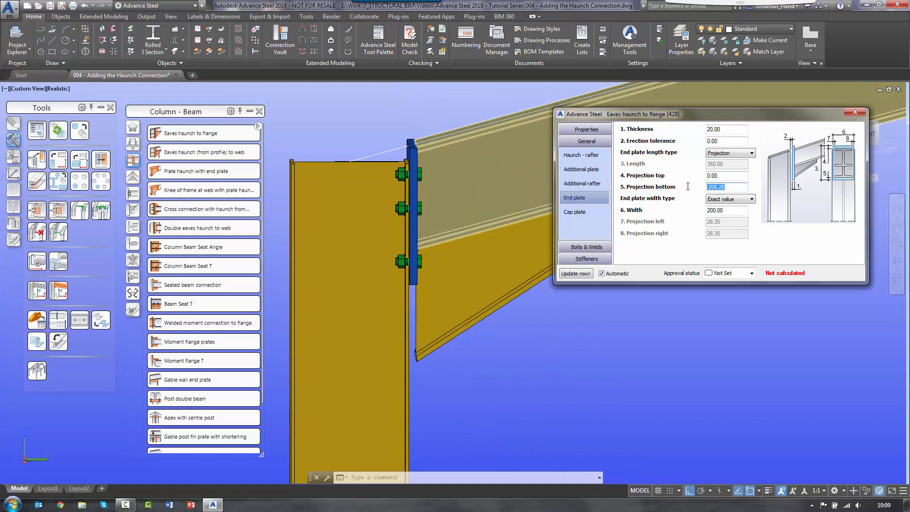
type("500")
key("Return")
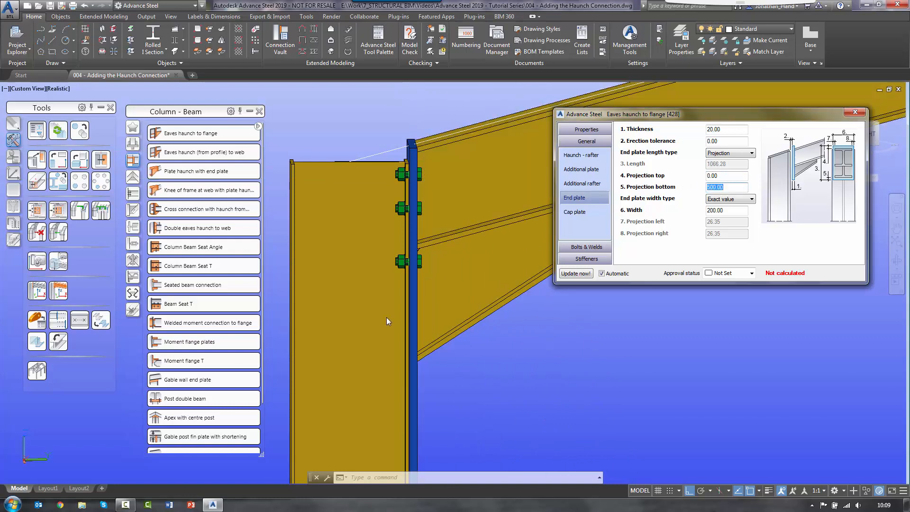
scroll(444, 228, "down", 4)
middle_click_drag(443, 232, 403, 276, "shift")
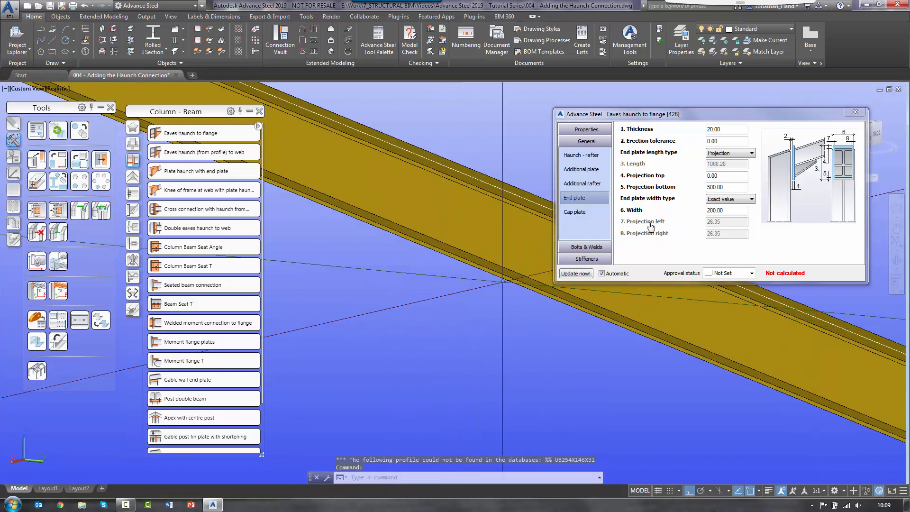
scroll(436, 277, "down", 6)
scroll(372, 271, "up", 5)
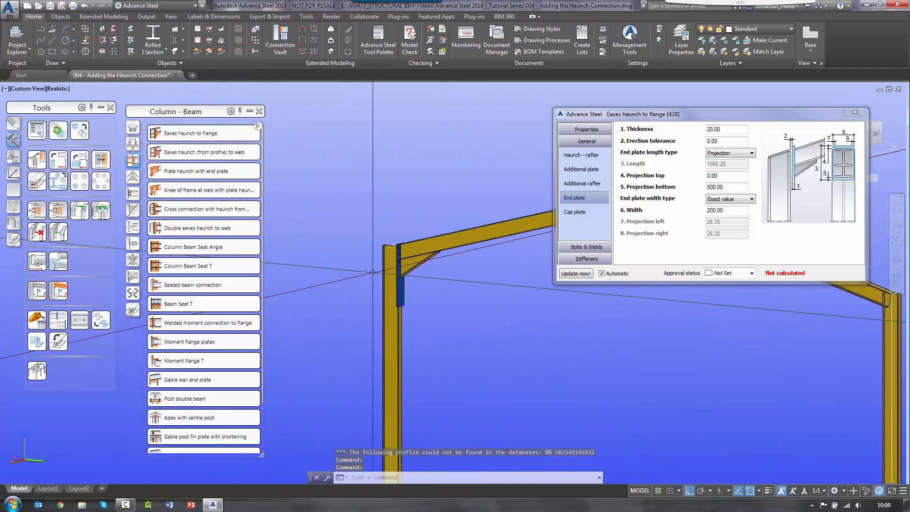
scroll(372, 272, "up", 3)
Try end plate bottom projections of 250, 150 and 50
left_click_drag(739, 187, 652, 188)
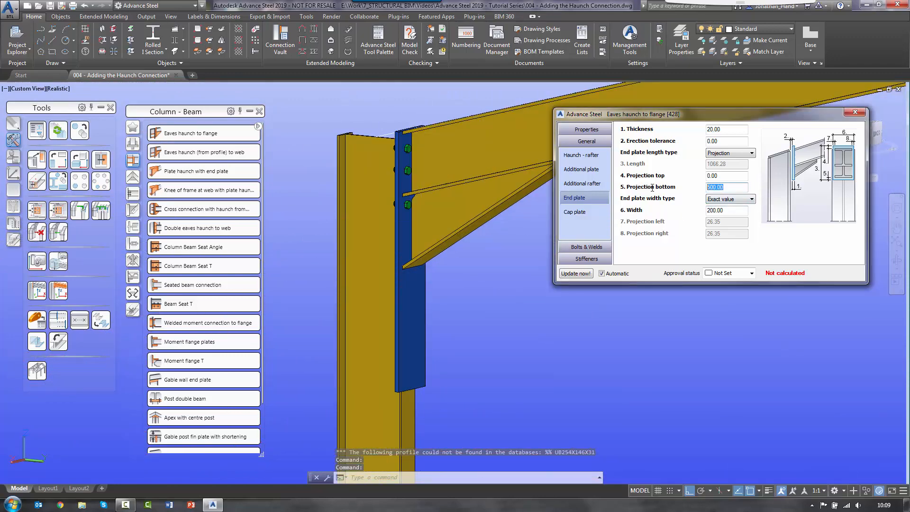
type("250")
key("Return")
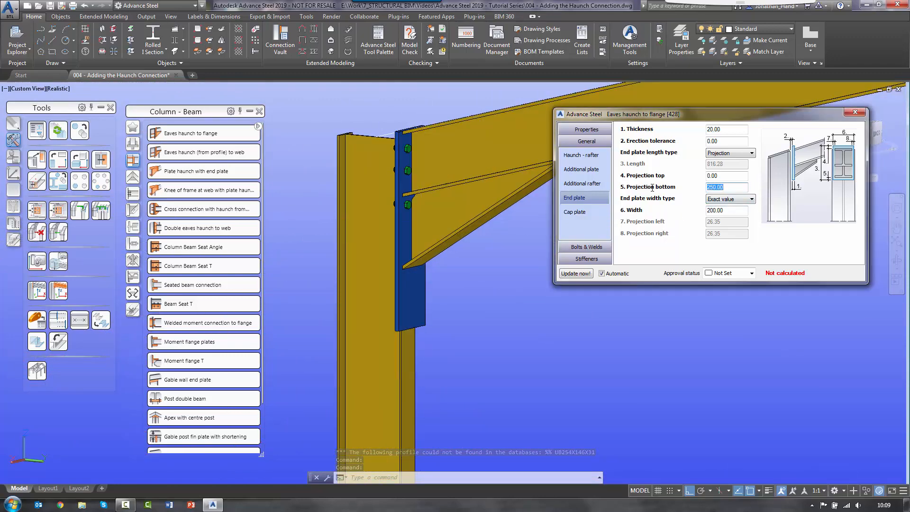
type("150")
key("Return")
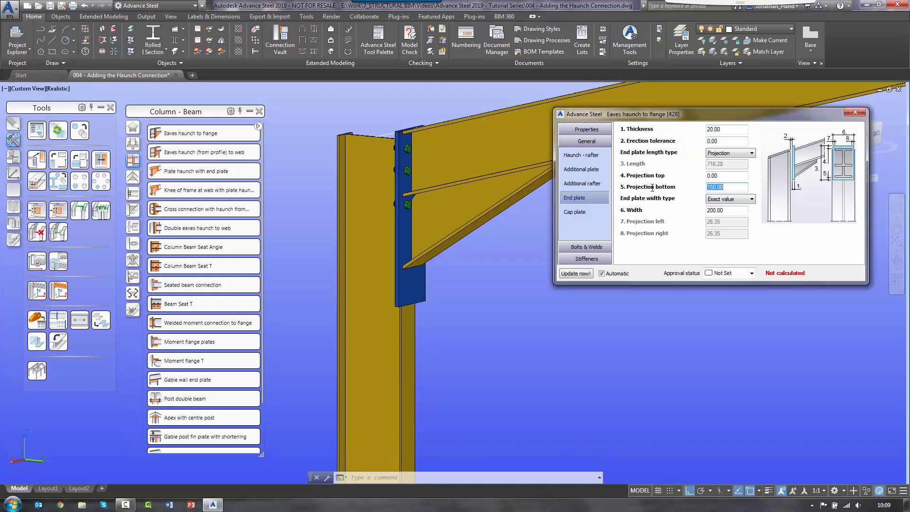
type("50")
key("Return")
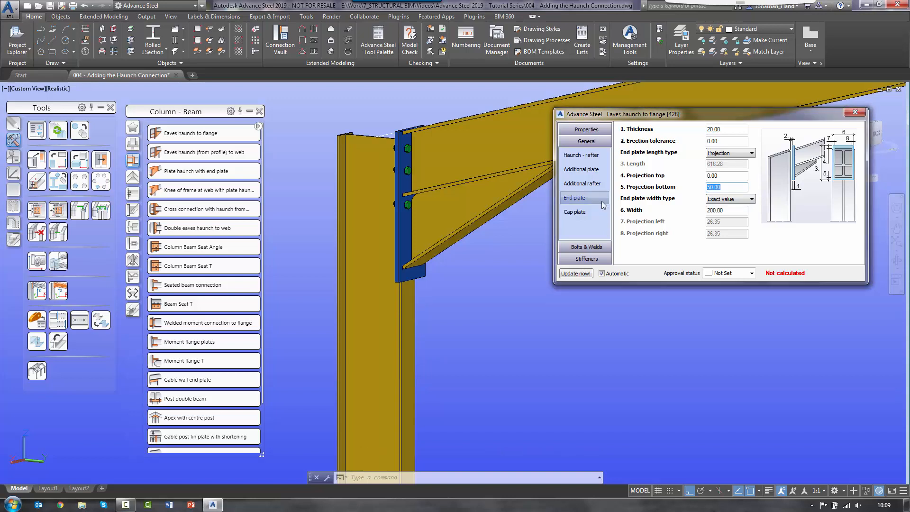
Set the end plate width type to Projection, with left and right projections of 0
left_click(721, 209)
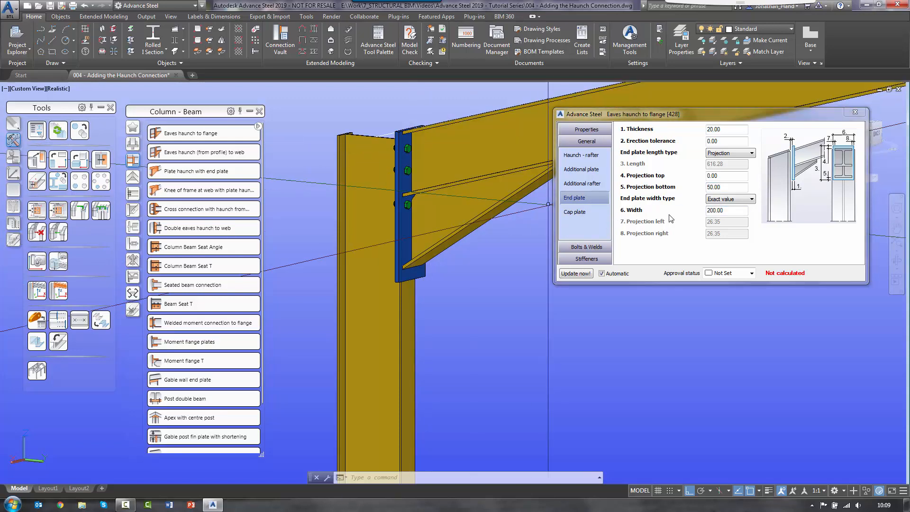
left_click(736, 206)
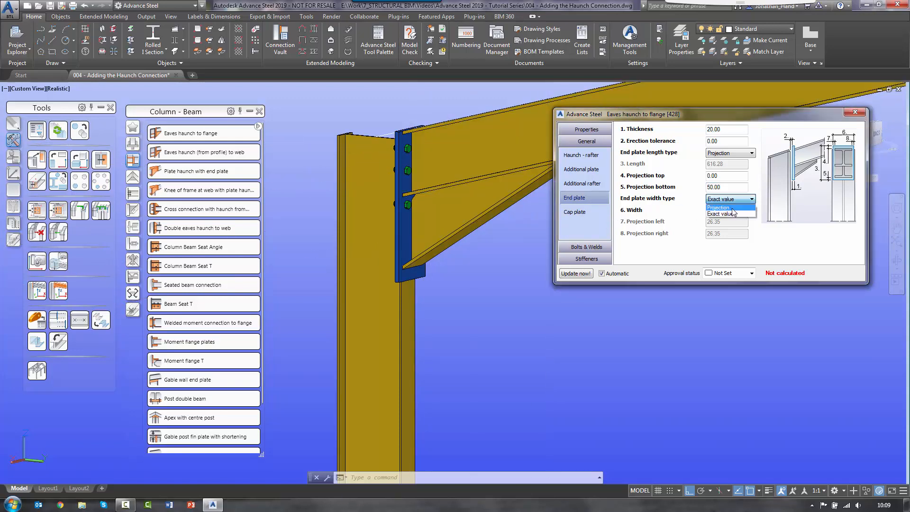
left_click(723, 213)
double_click(744, 223)
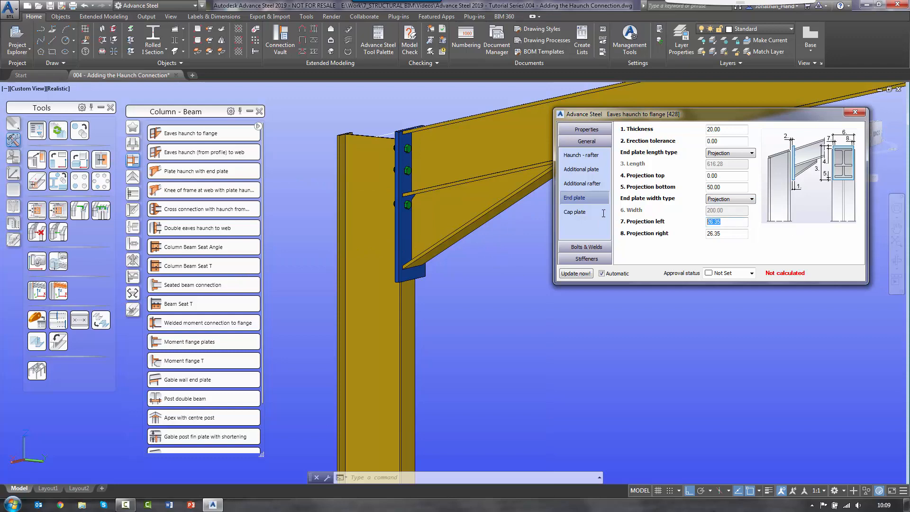
type("0")
key("Tab")
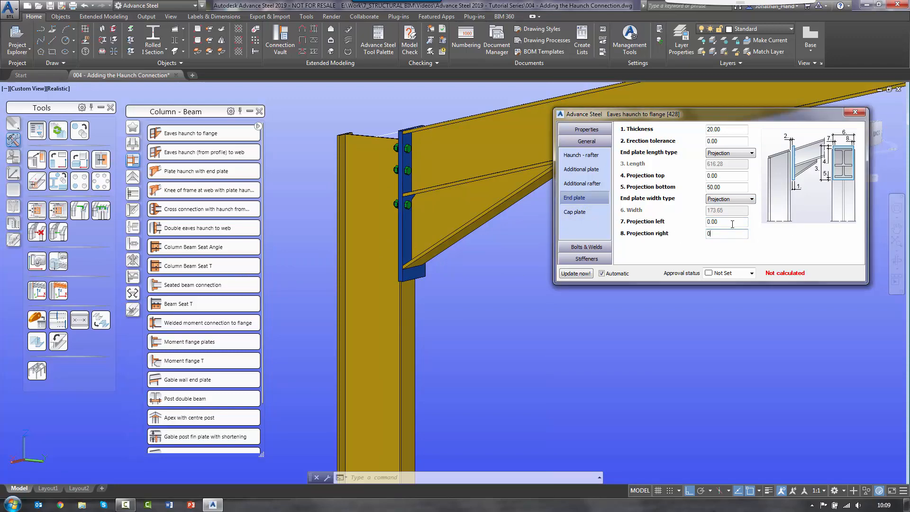
Set both the bottom and top projections of the end plate to 20
scroll(420, 272, "up", 6)
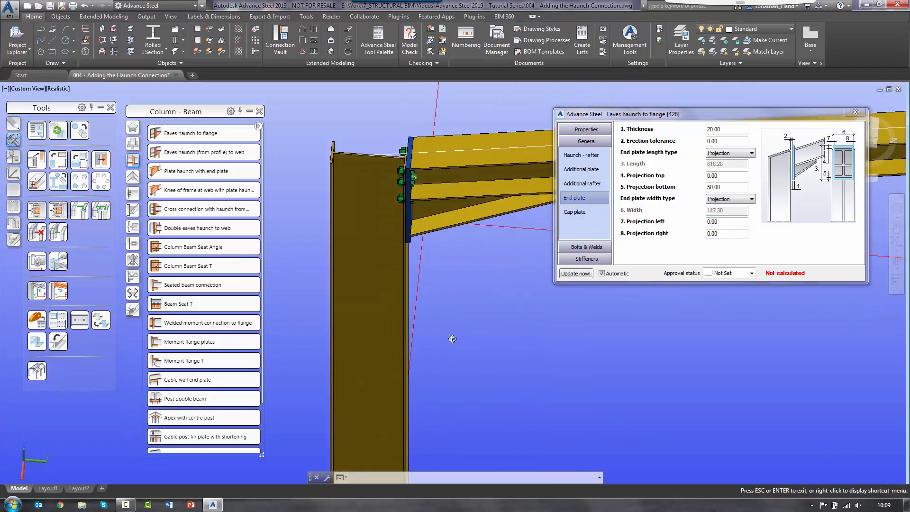
scroll(447, 160, "down", 9)
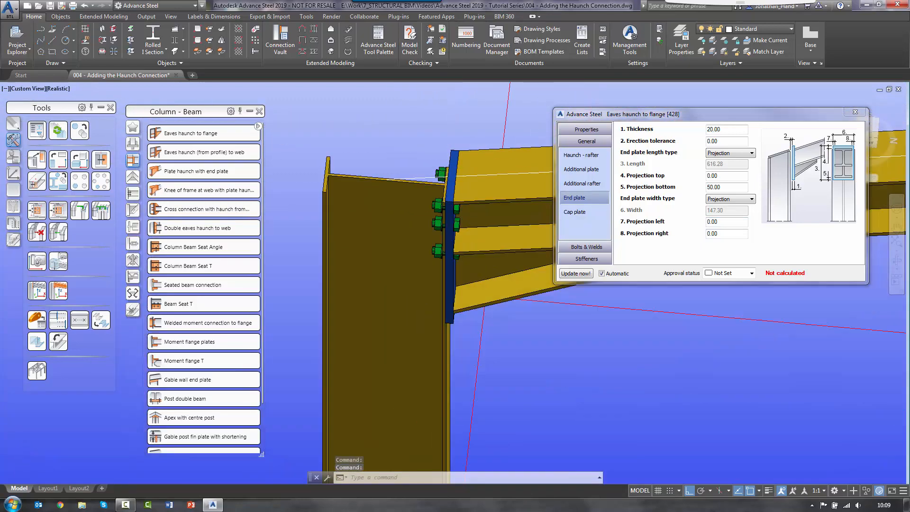
middle_click_drag(456, 223, 391, 157, "shift")
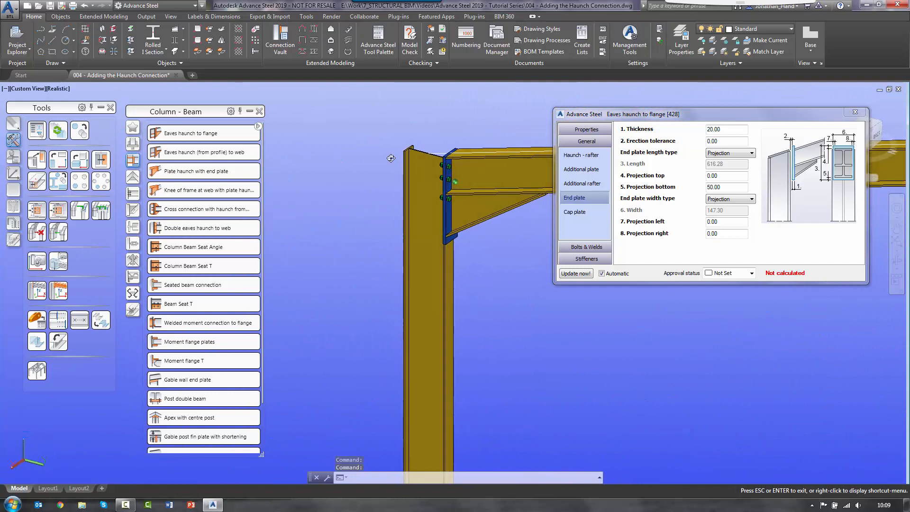
scroll(451, 213, "up", 5)
middle_click_drag(467, 254, 448, 279)
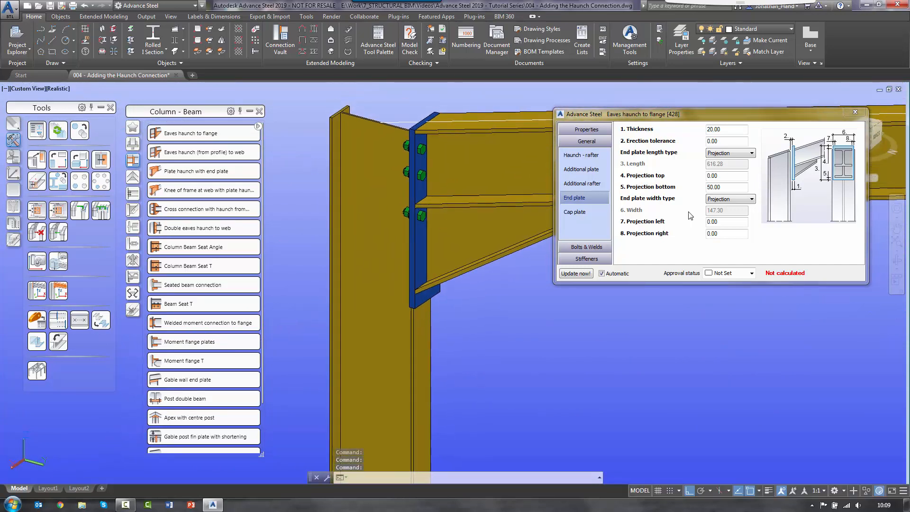
left_click(725, 187)
type("2")
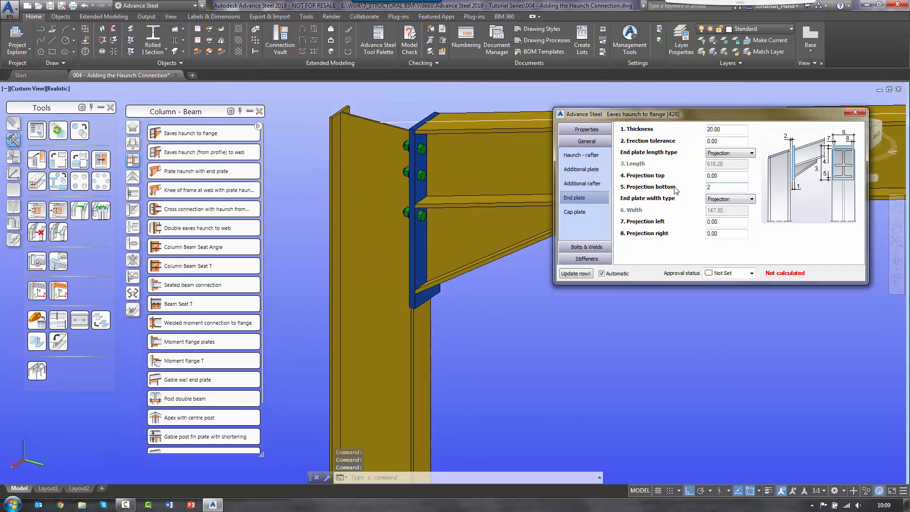
type("0")
key("Return")
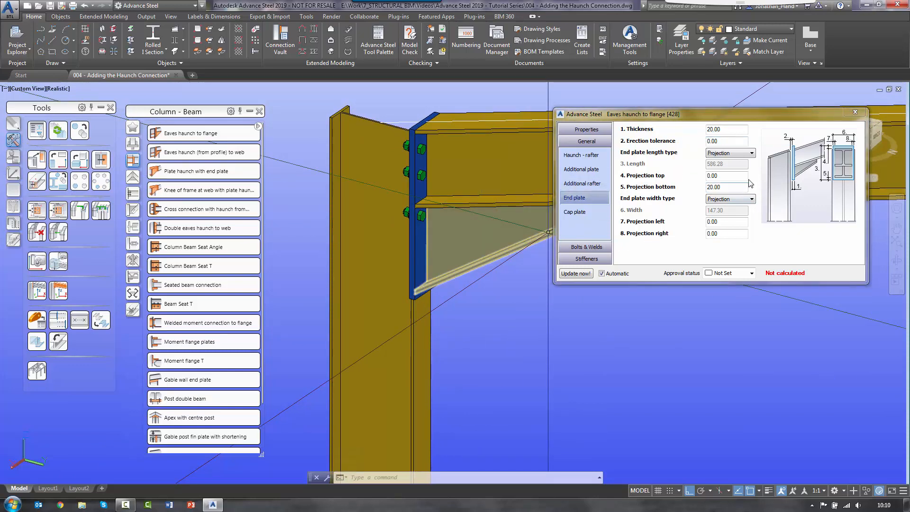
left_click(725, 175)
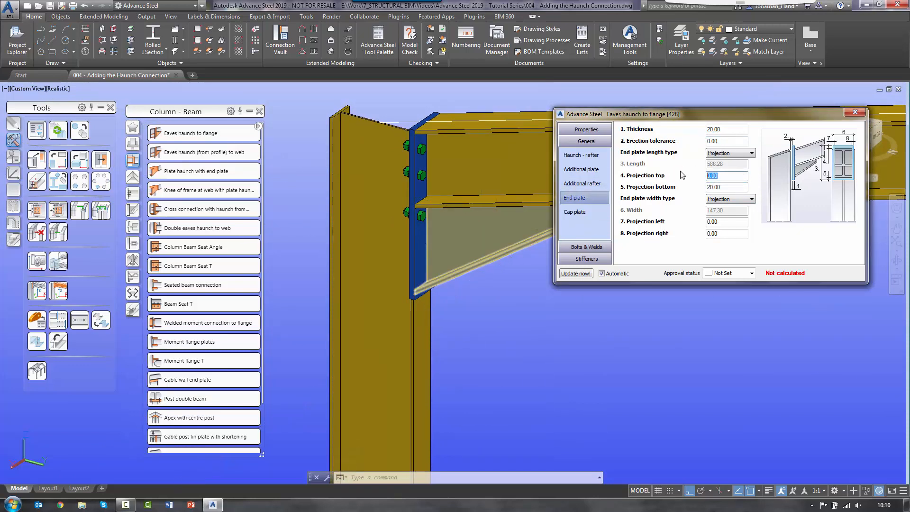
type("20")
key("Return")
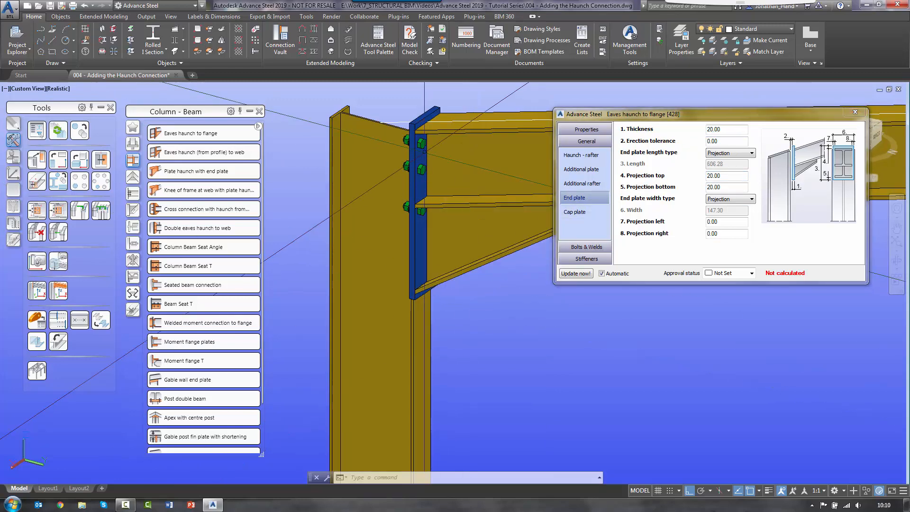
Switch off the Column not trimmed option in the cap plate settings so the column is cut to the rafter slope
middle_click_drag(470, 313, 498, 189, "shift")
left_click(571, 212)
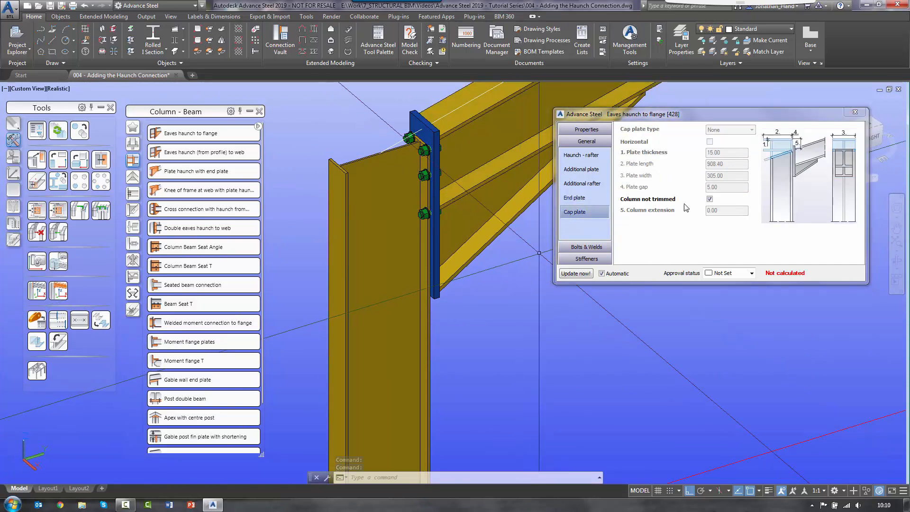
left_click(710, 200)
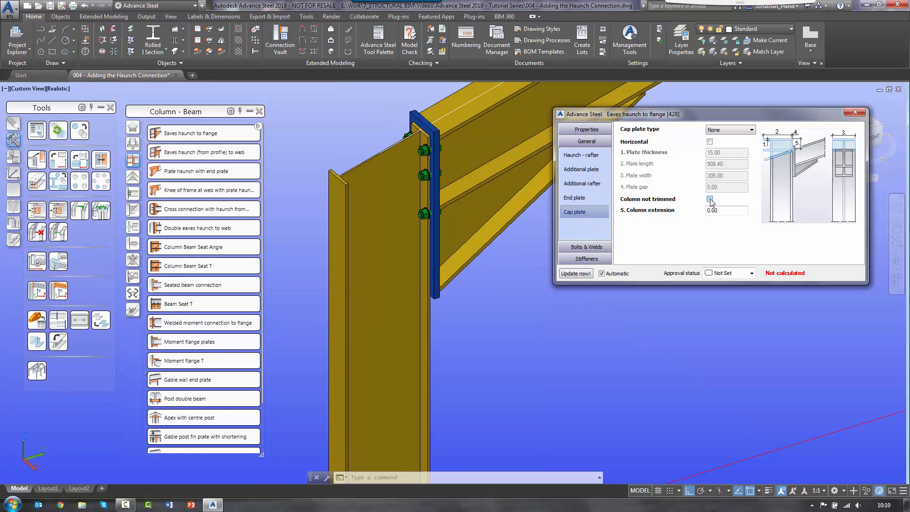
left_click(710, 199)
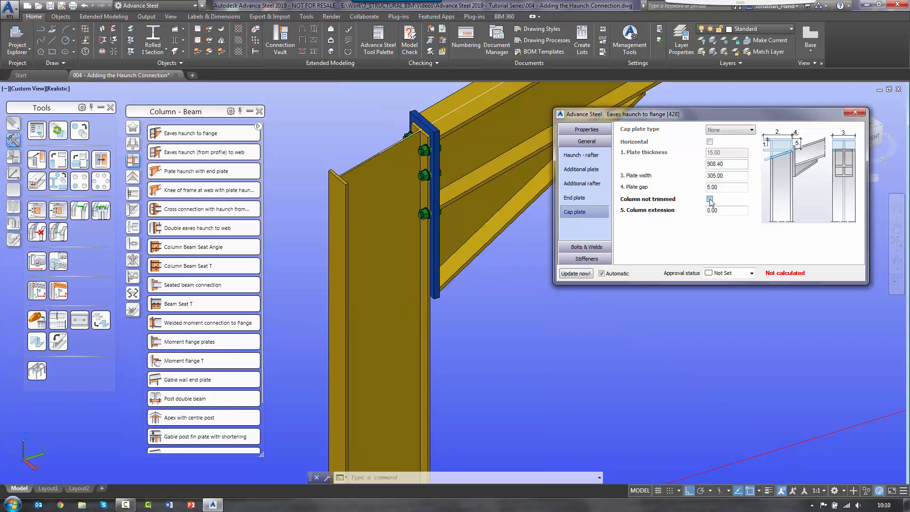
left_click(711, 199)
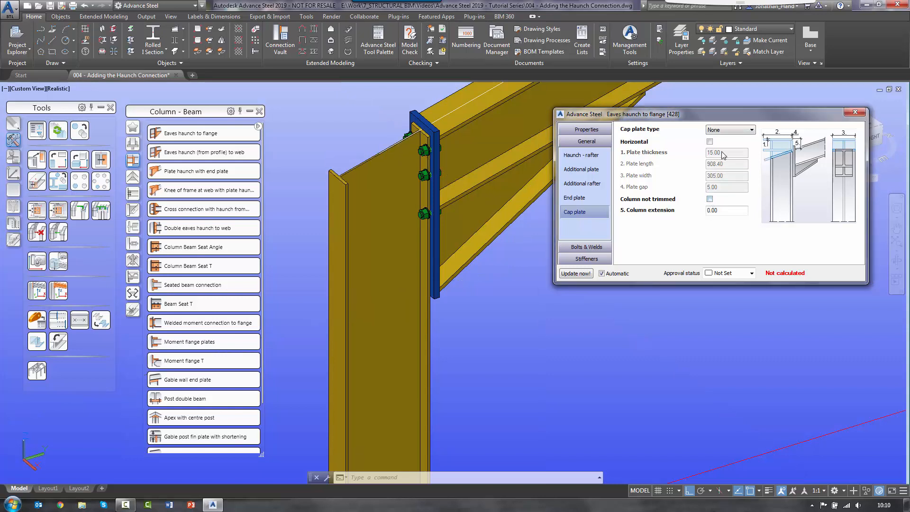
Try the Half, Full and Value cap plate types, and settle on Full
left_click(730, 128)
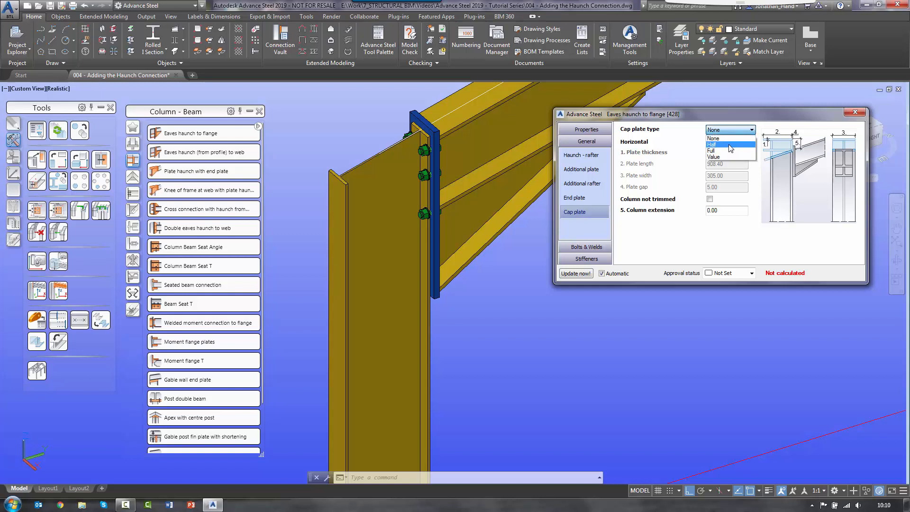
left_click(730, 144)
left_click(736, 131)
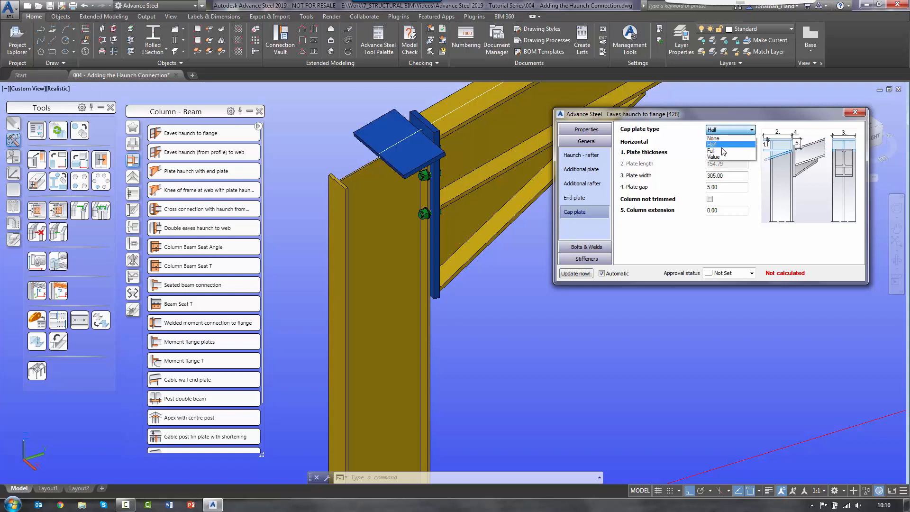
left_click(723, 150)
left_click(736, 131)
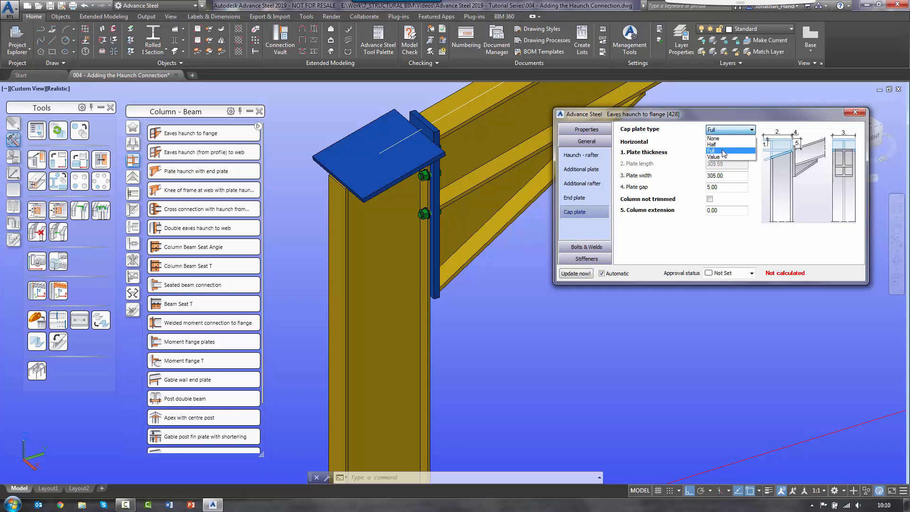
left_click(722, 156)
left_click(734, 130)
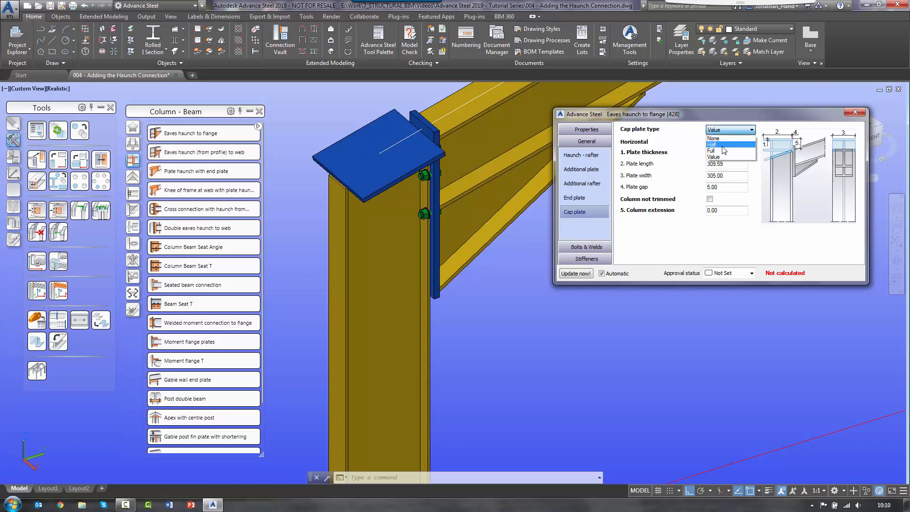
left_click(728, 151)
Set the cap plate width to 150 and inspect the plate on top of the column
left_click(743, 153)
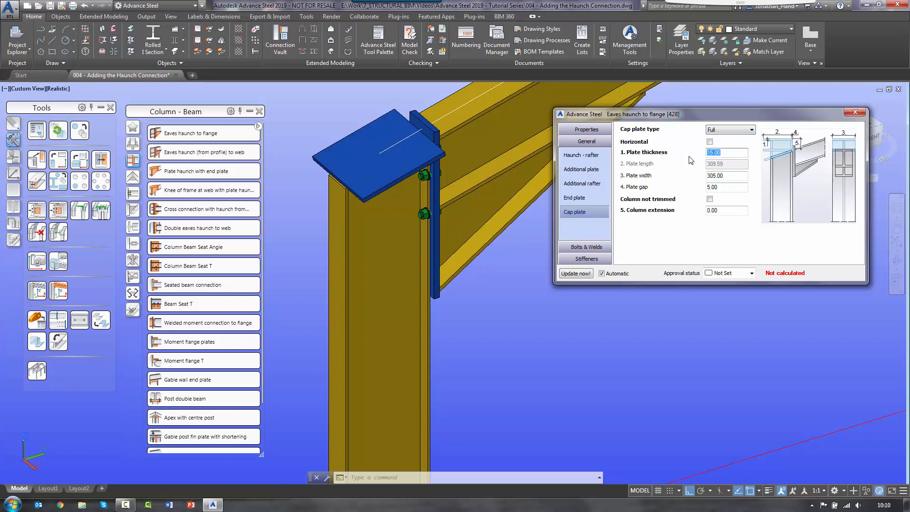
left_click(733, 176)
left_click(720, 186)
left_click(730, 177)
key("Return")
middle_click_drag(391, 174, 466, 184, "shift")
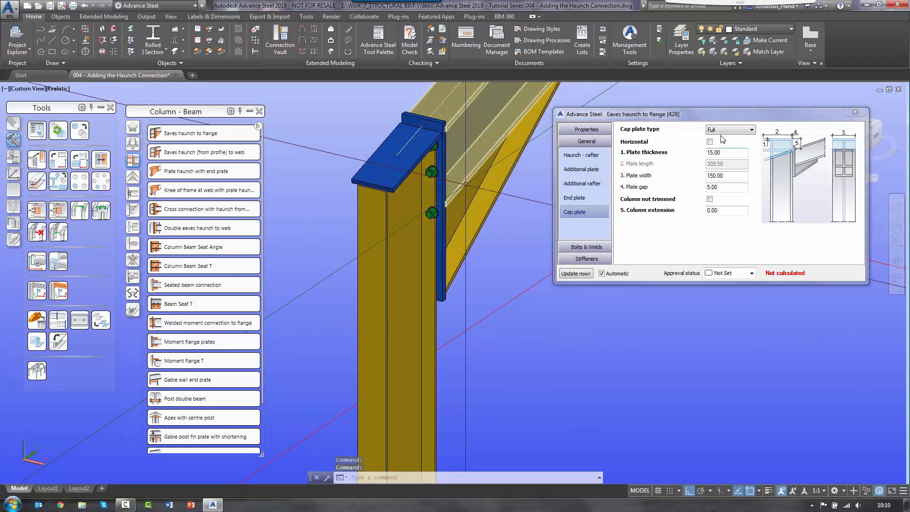
Try cap plate widths of 140 and 120
left_click(675, 181)
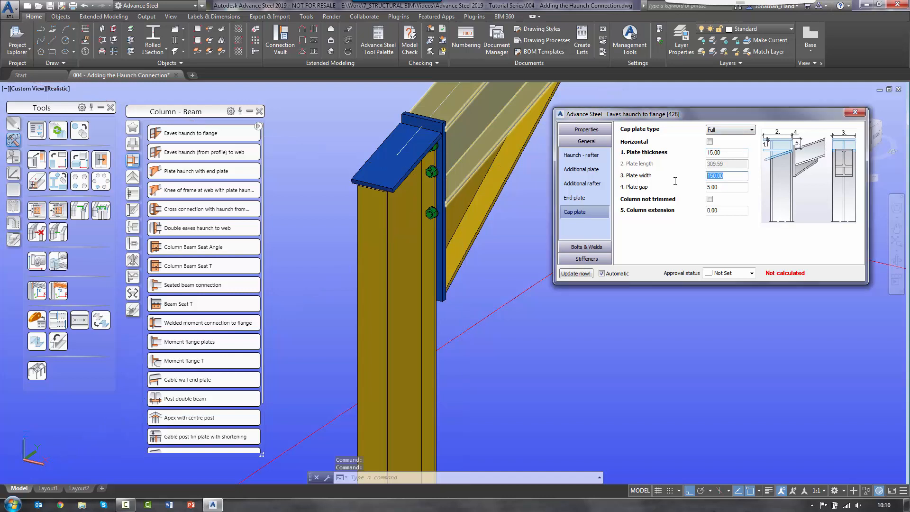
type("140")
key("Return")
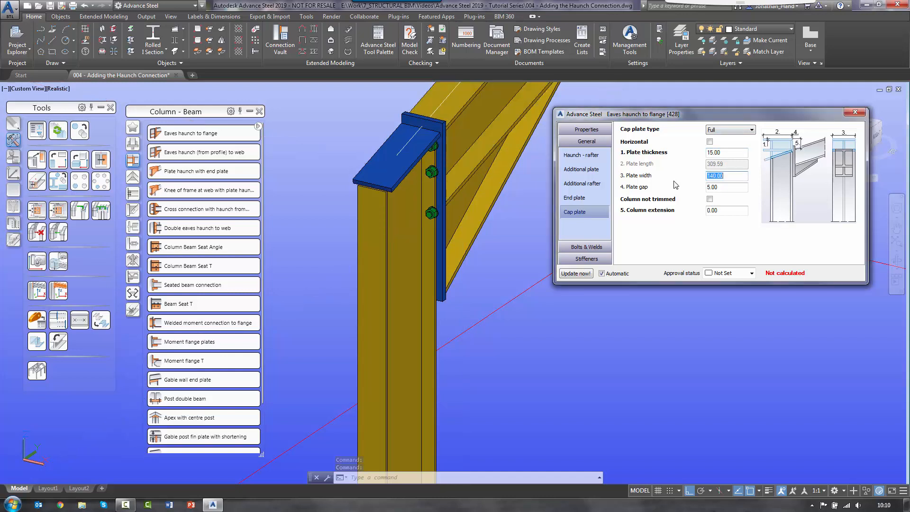
type("120")
key("Return")
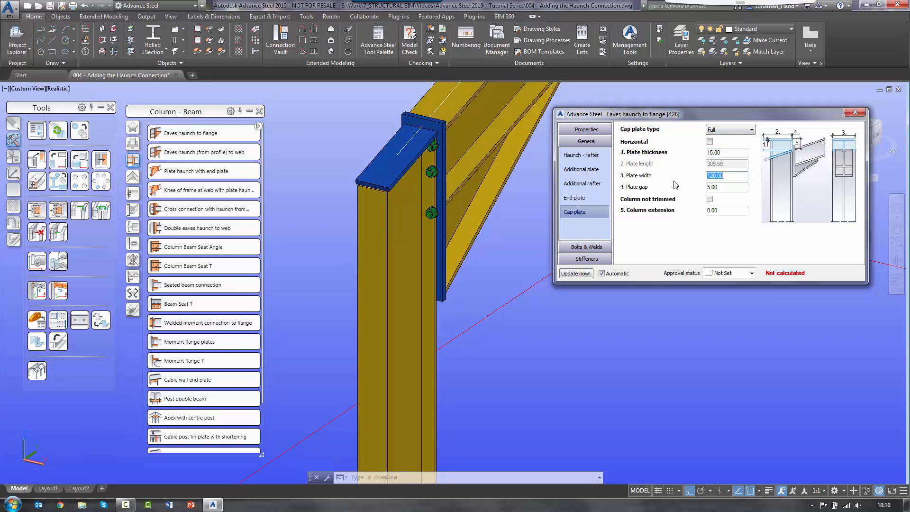
Try cap plate gaps of 0 and 10, and settle on a gap of 0
key("Tab")
type("0")
key("Return")
scroll(407, 189, "up", 5)
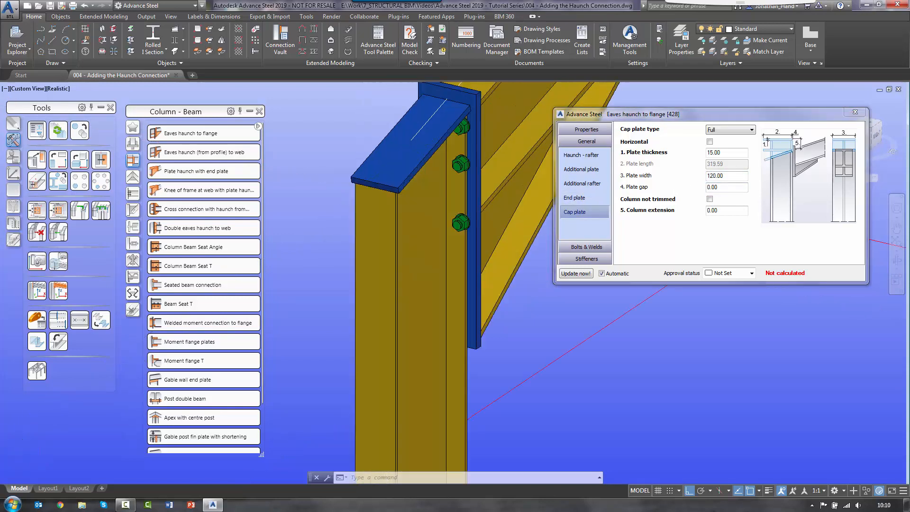
type("10")
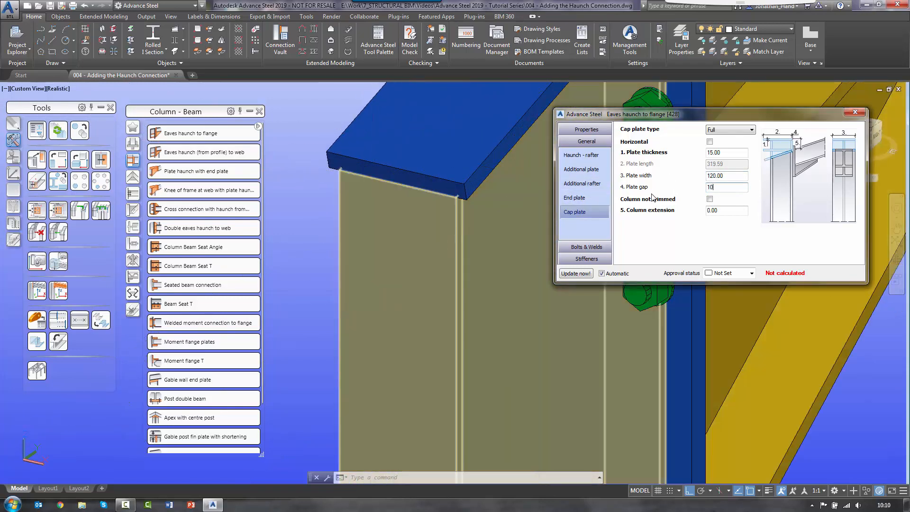
key("Return")
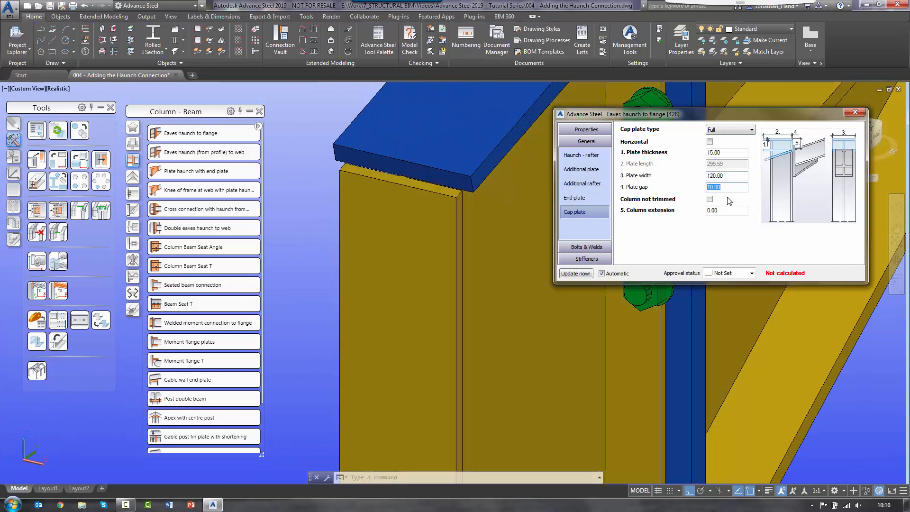
key("Return")
Set the cap plate width to 110 and check the plate's fit on top of the column
left_click(738, 178)
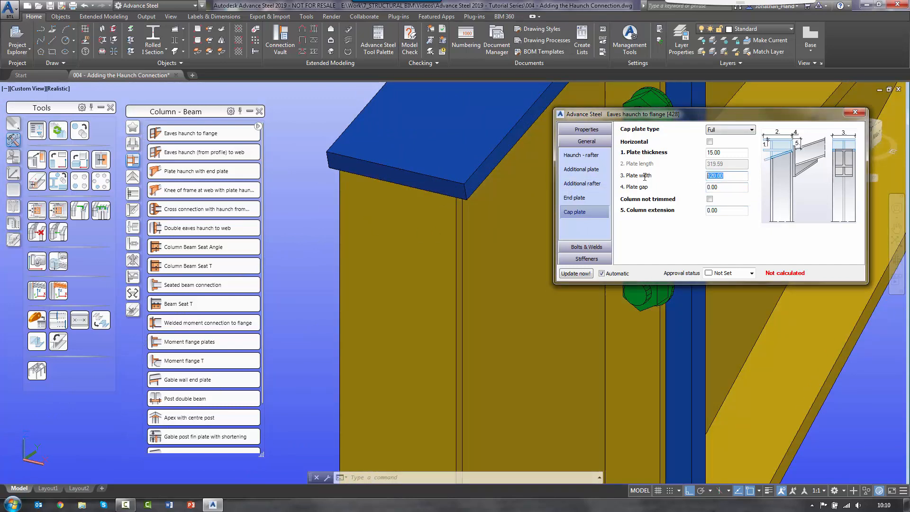
key("Return")
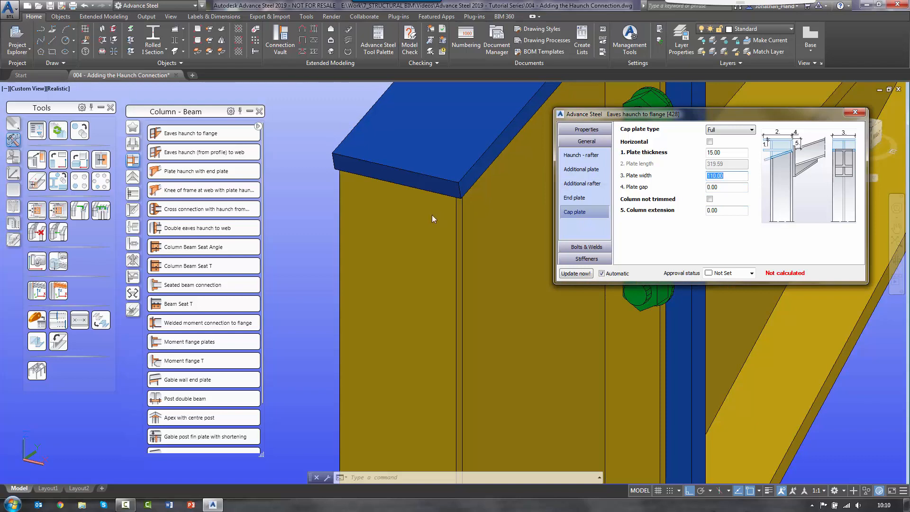
scroll(433, 219, "down", 10)
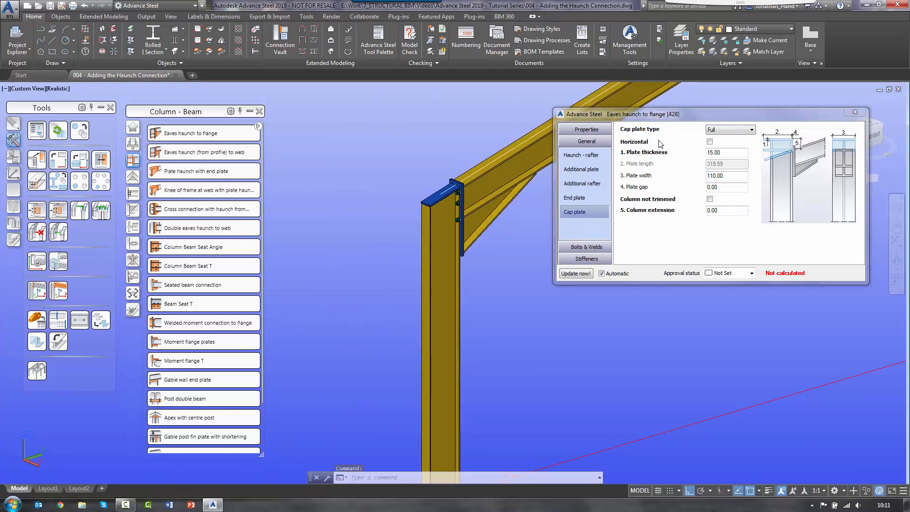
Make the cap plate horizontal and extend the column by 150
left_click(709, 141)
scroll(450, 209, "up", 4)
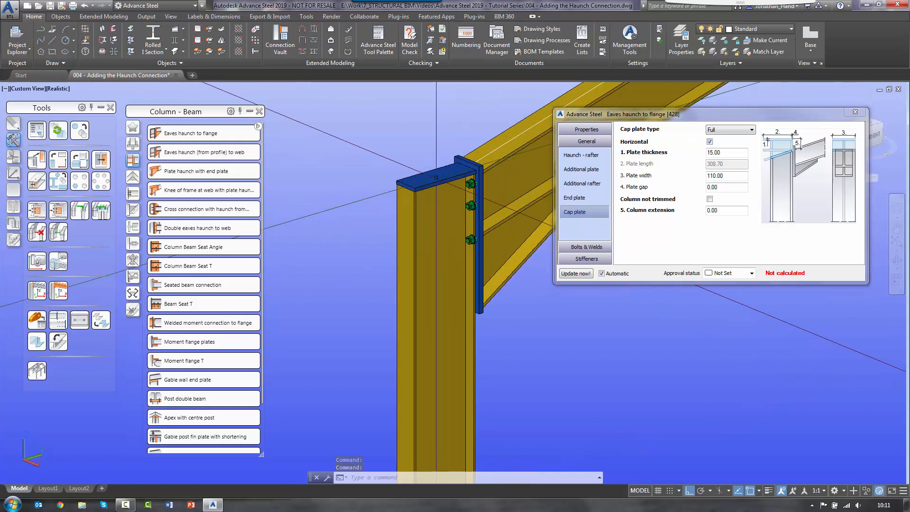
double_click(729, 212)
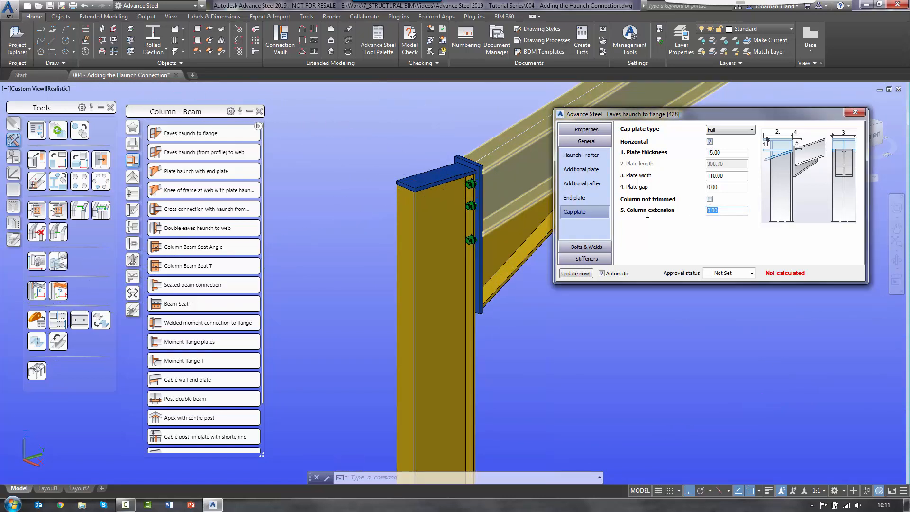
key("Return")
scroll(429, 332, "down", 5)
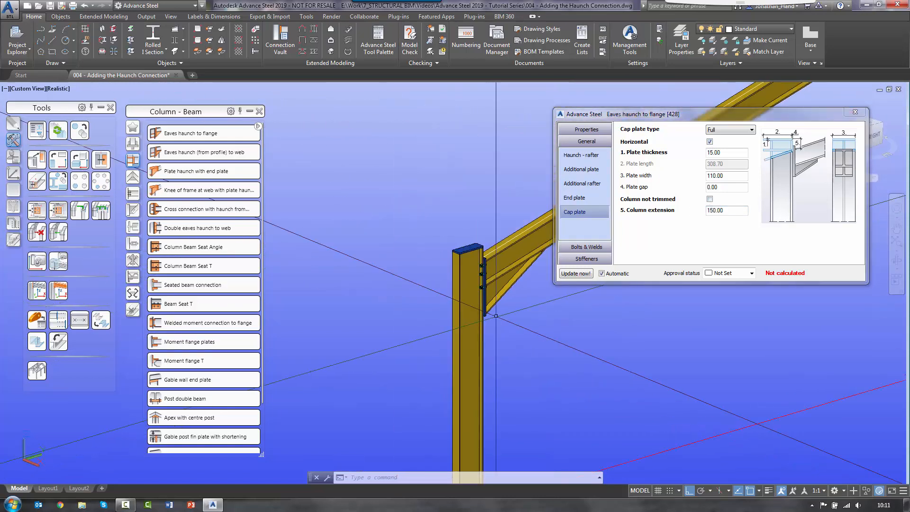
middle_click_drag(376, 325, 504, 295, "shift")
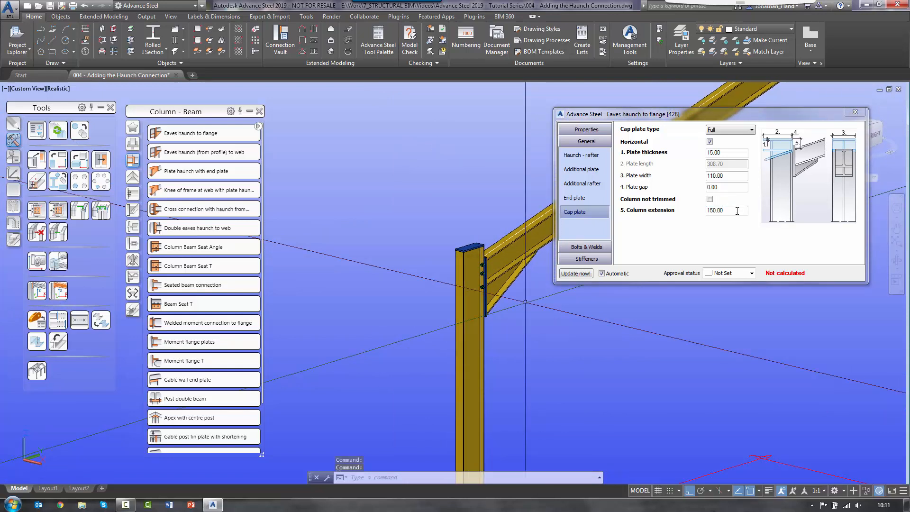
Reduce the column extension in the cap plate settings to 100
left_click_drag(737, 211, 637, 214)
type("100")
key("Return")
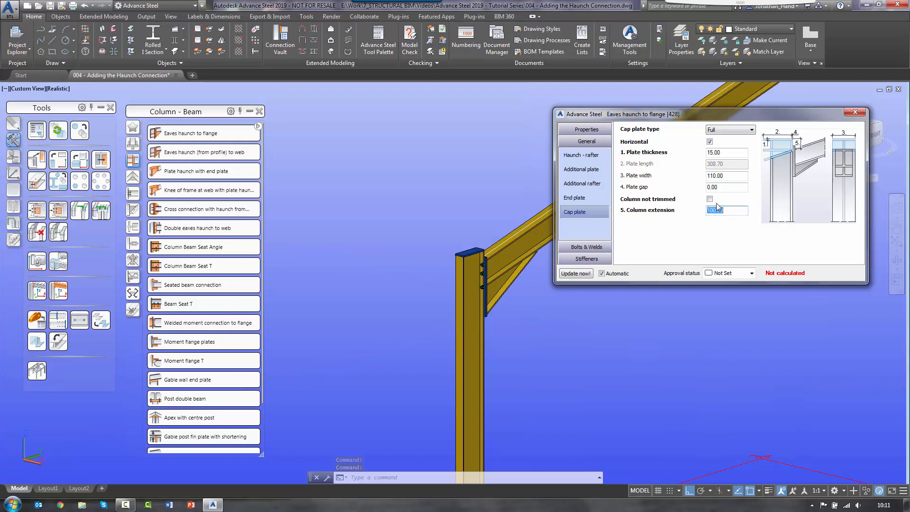
Review the available cap plate types and examine the extended column top with its horizontal cap plate
left_click(730, 128)
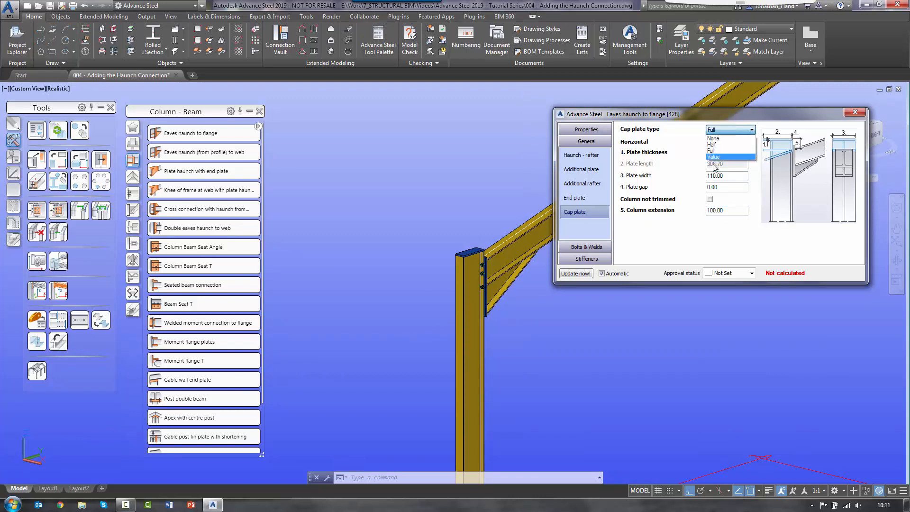
left_click(494, 195)
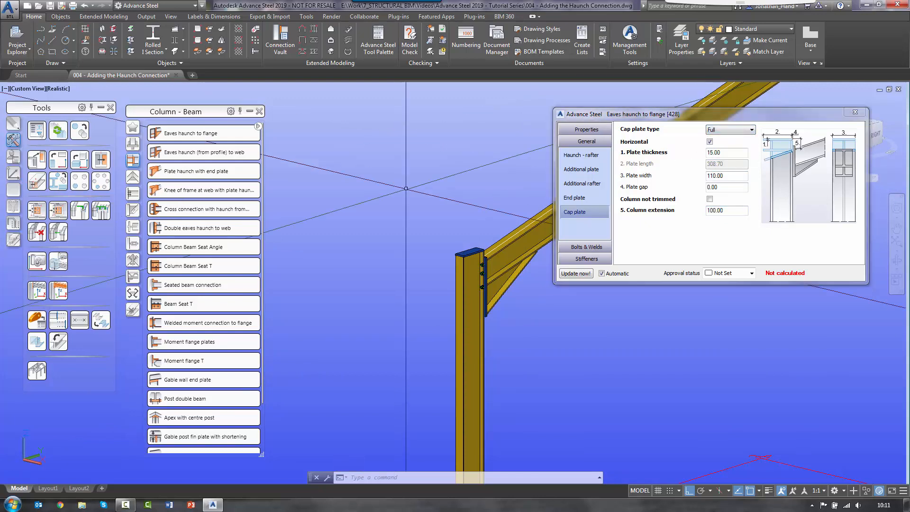
scroll(496, 265, "up", 4)
scroll(496, 265, "up", 2)
middle_click_drag(503, 254, 467, 244, "shift")
scroll(428, 209, "down", 5)
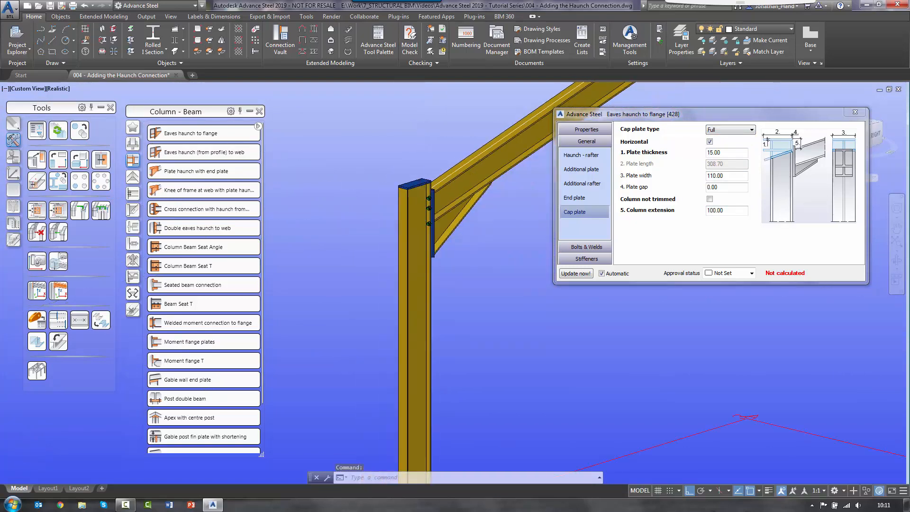
mouse_move(428, 208)
middle_mouse_down("shift")
mouse_move(370, 226)
mouse_move(464, 233)
mouse_move(428, 217)
middle_mouse_up("shift")
scroll(434, 213, "up", 6)
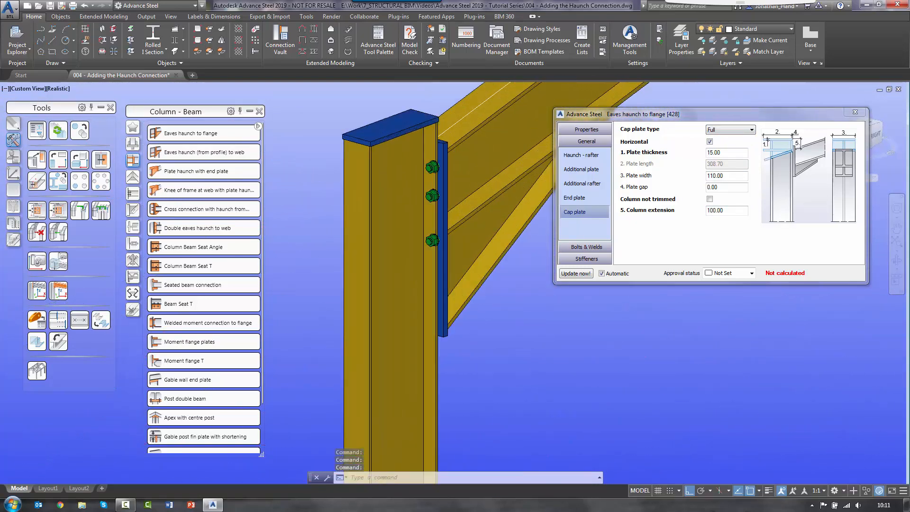
Set the diameter of the end plate bolts to 16 mm in the bolt settings
middle_click_drag(458, 187, 289, 208, "shift")
left_click(587, 247)
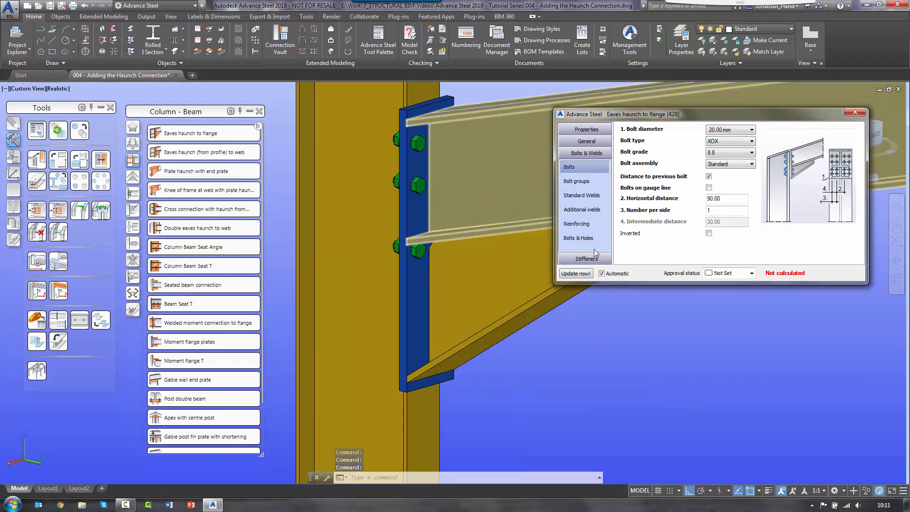
left_click(734, 131)
left_click(725, 173)
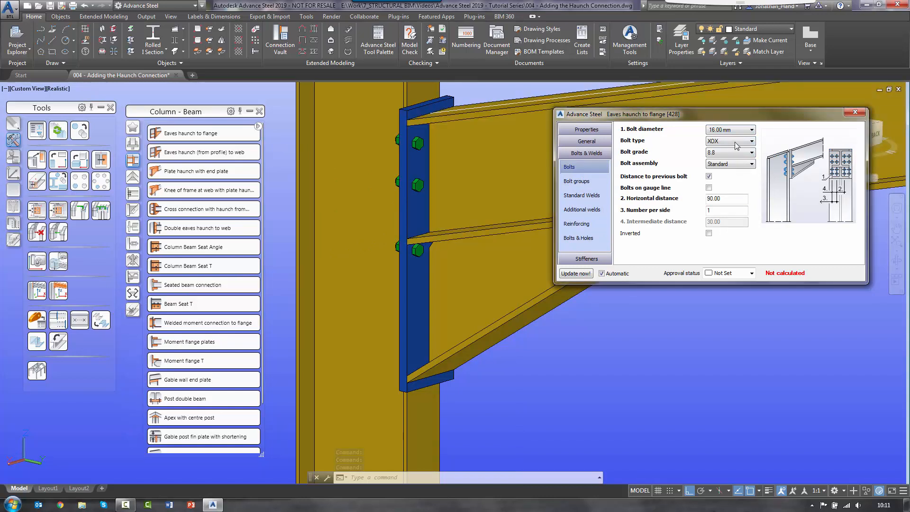
Explore the bolt types and try other bolt assemblies, returning to bolt type XOX and the Standard assembly
left_click(737, 141)
left_click(732, 201)
left_click(740, 167)
left_click(730, 184)
left_click(738, 165)
left_click(727, 193)
left_click(730, 165)
left_click(723, 174)
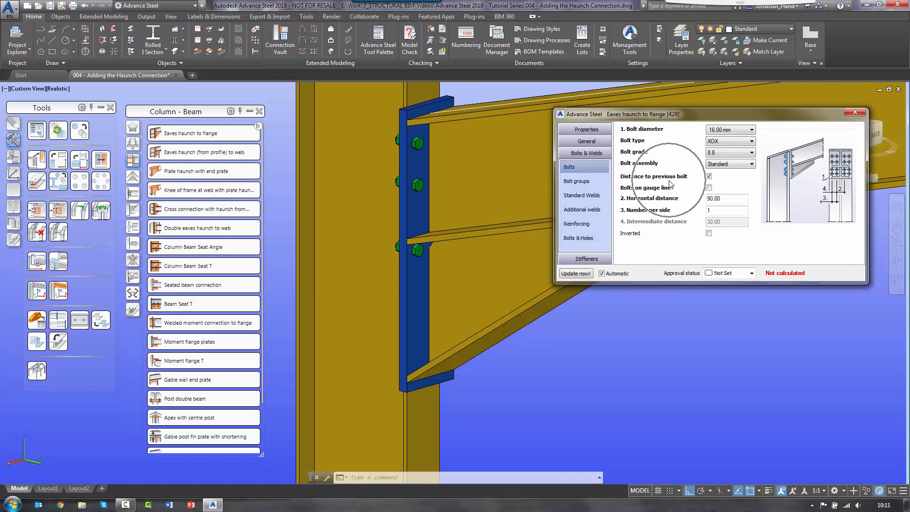
Try the bolts without Distance to previous bolt, switch it back on, and place the bolts on the gauge line
left_click(709, 177)
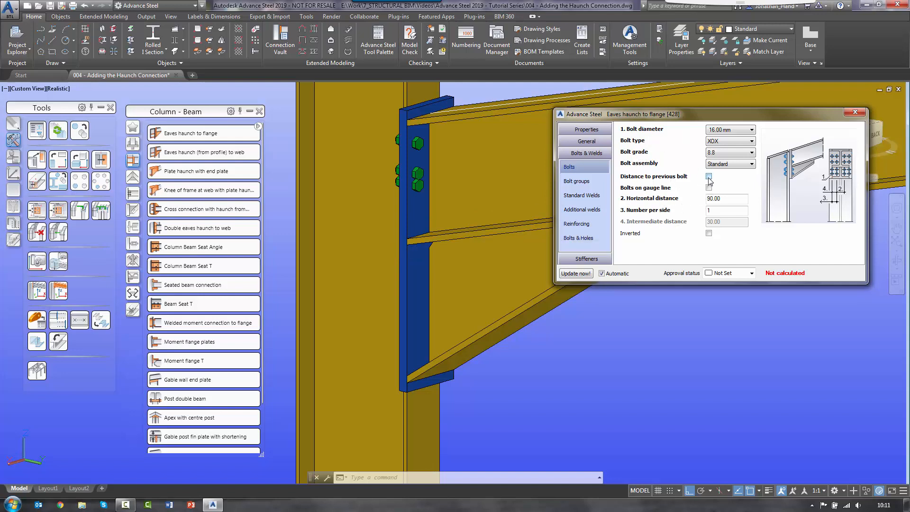
left_click(709, 177)
left_click(709, 189)
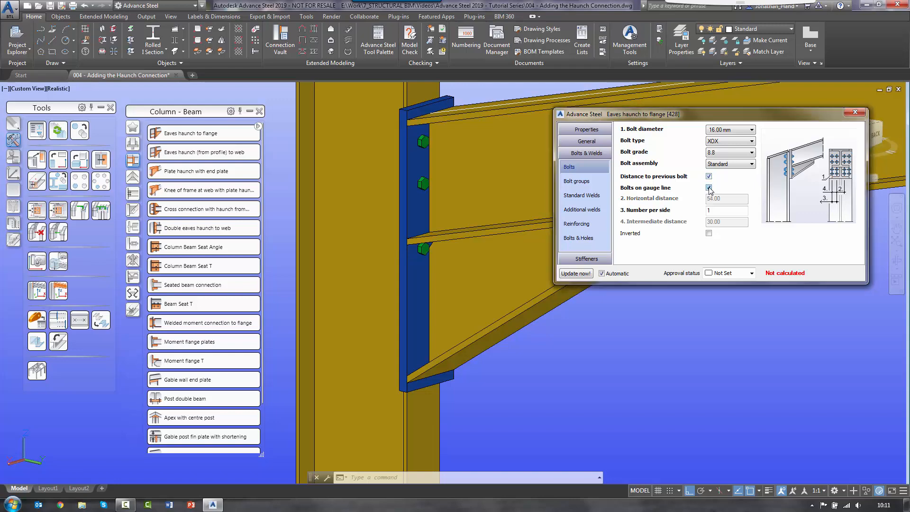
middle_click_drag(426, 237, 478, 184, "shift")
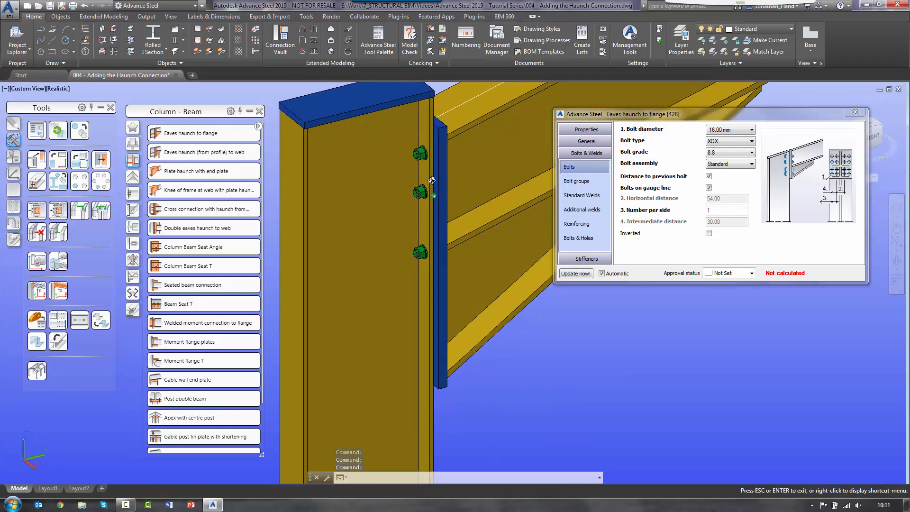
Try 2 bolts per side on the end plate and return to 1 per side
double_click(714, 211)
type("2")
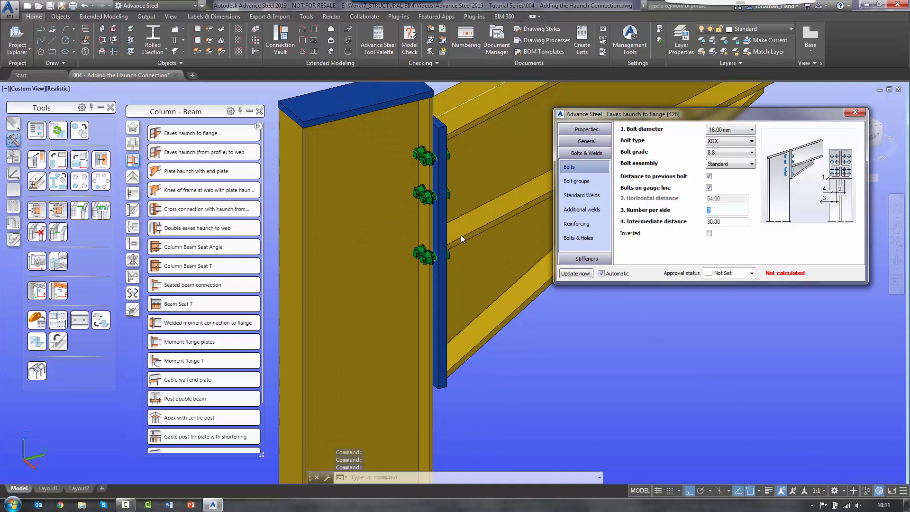
double_click(728, 213)
type("1")
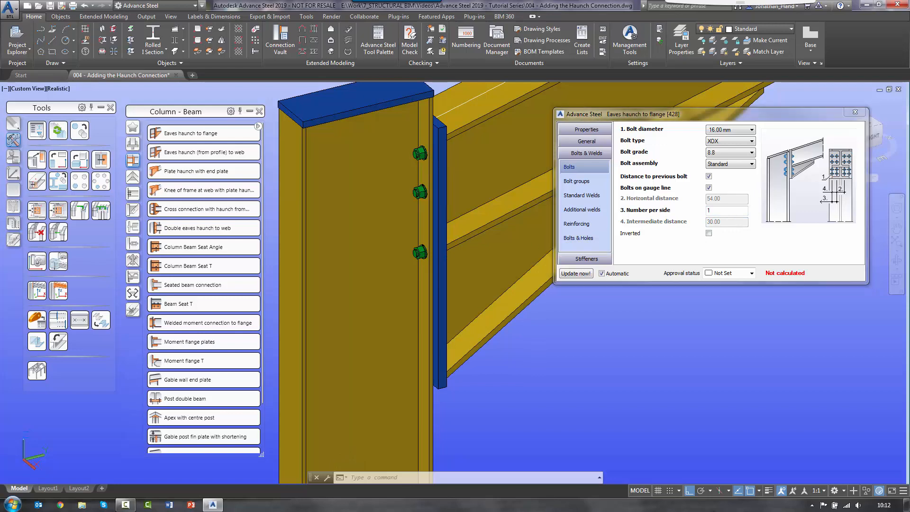
middle_click_drag(517, 225, 549, 192, "shift")
Set bolt group 1 to 3 lines with an intermediate distance of 75
left_click(571, 185)
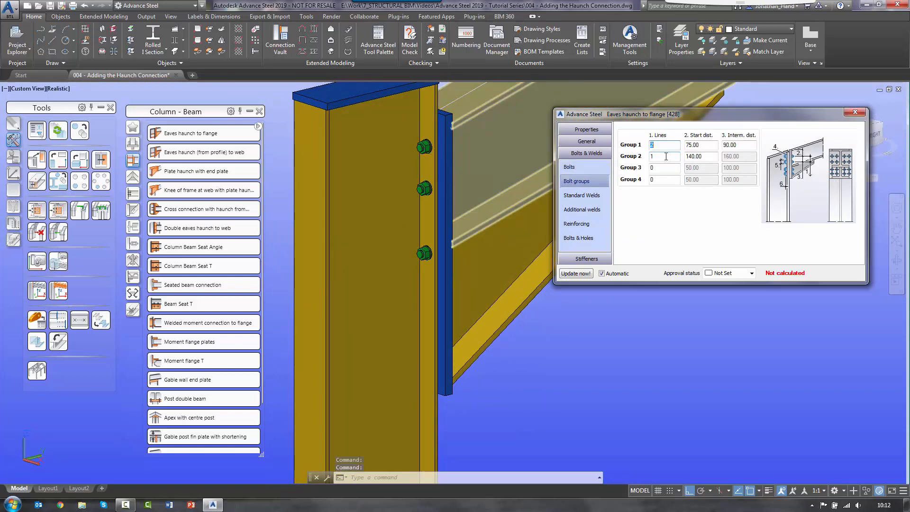
left_click(473, 248)
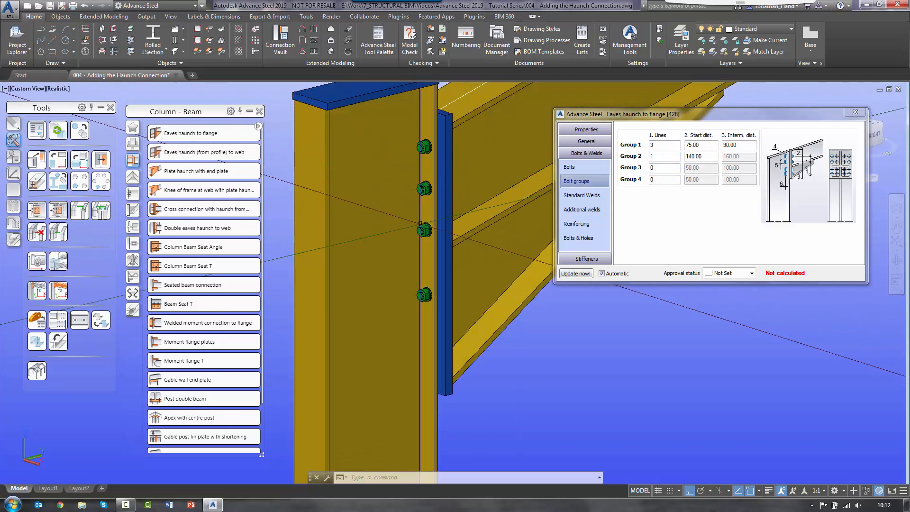
middle_click_drag(517, 213, 336, 243, "shift")
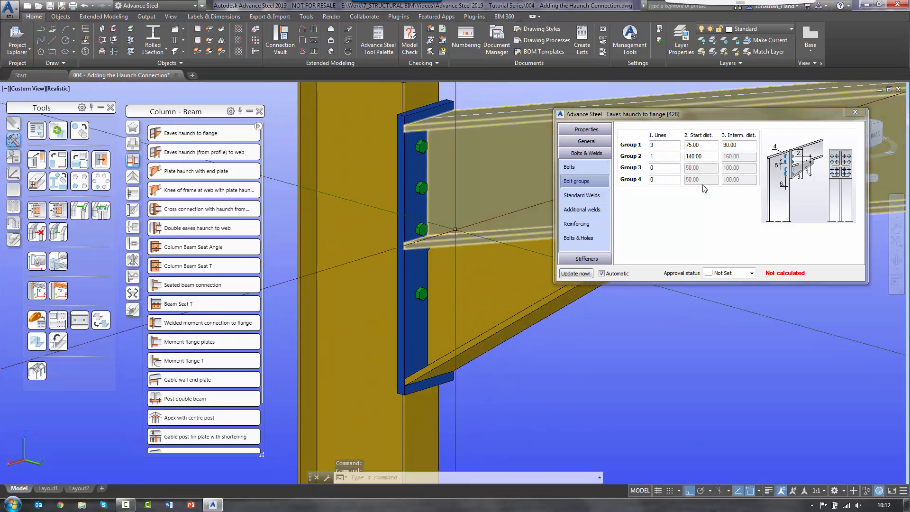
left_click(738, 155)
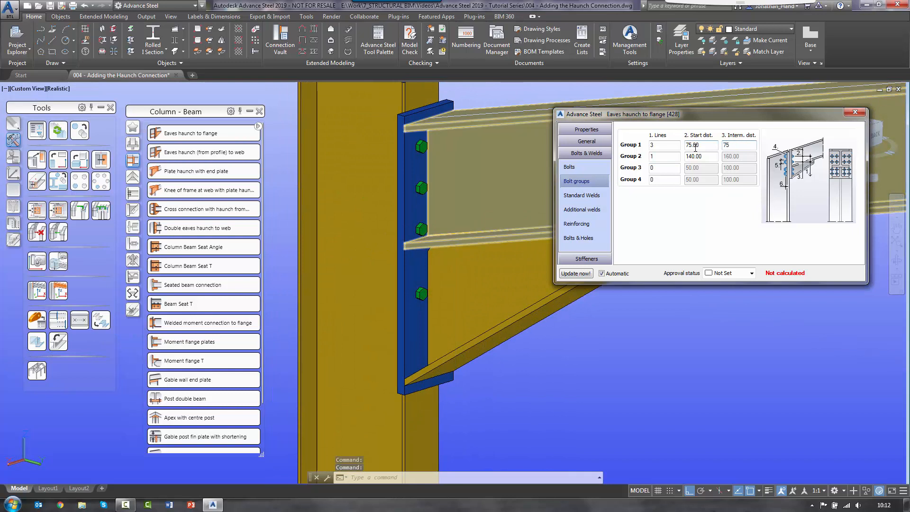
type("75")
key("Return")
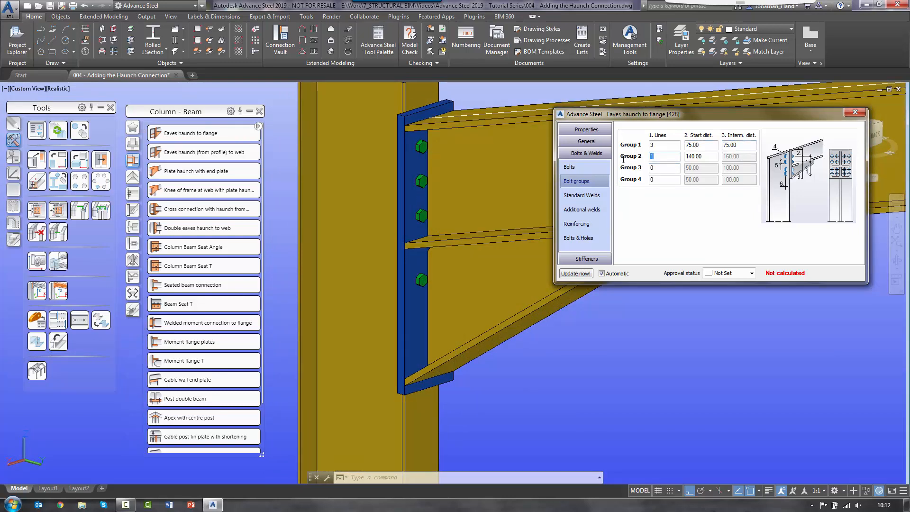
Set bolt group 2 to 3 lines with a start distance of 125 and an intermediate distance of 75
left_click(663, 167)
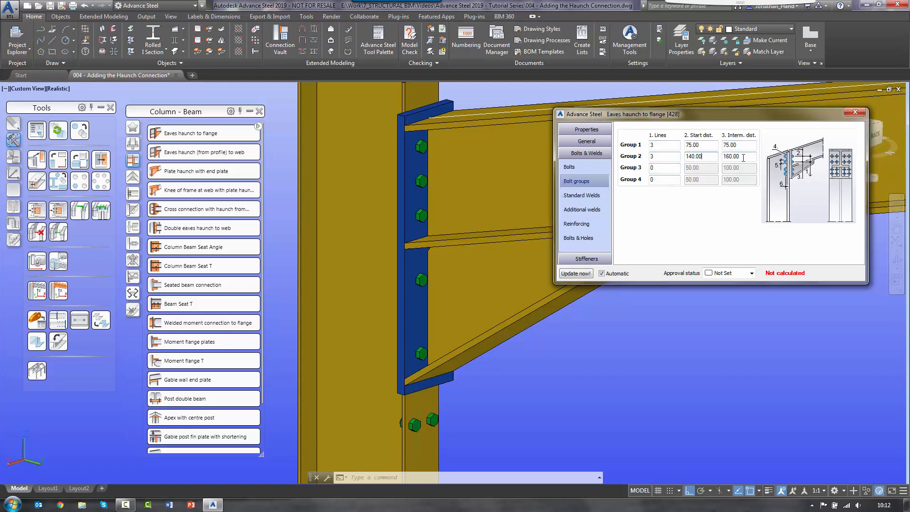
type("75")
key("Return")
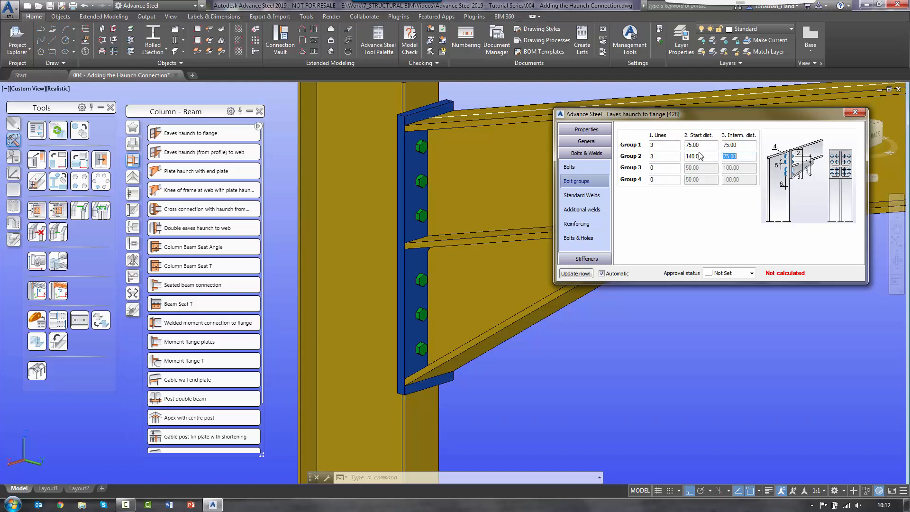
left_click(695, 156)
key("Return")
middle_click_drag(568, 284, 373, 310, "shift")
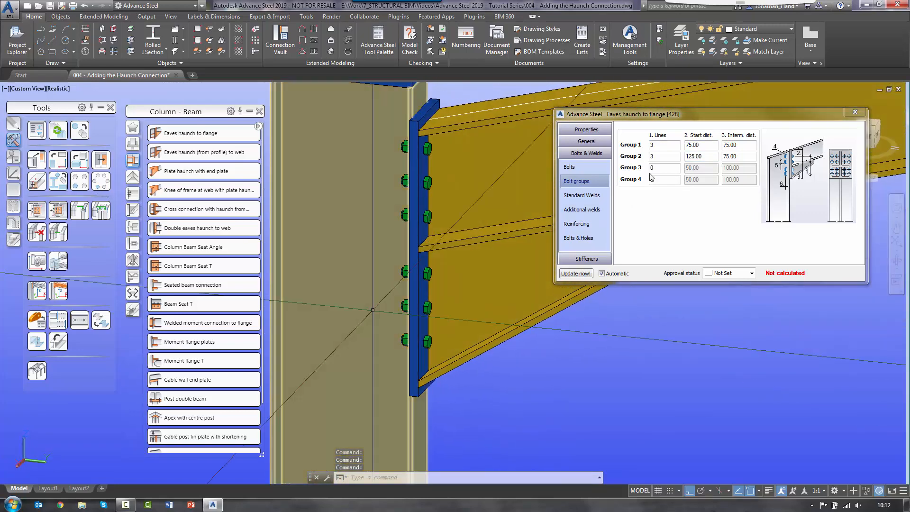
Try bolt group 1 with 2 lines and return it to 3 lines
left_click(663, 146)
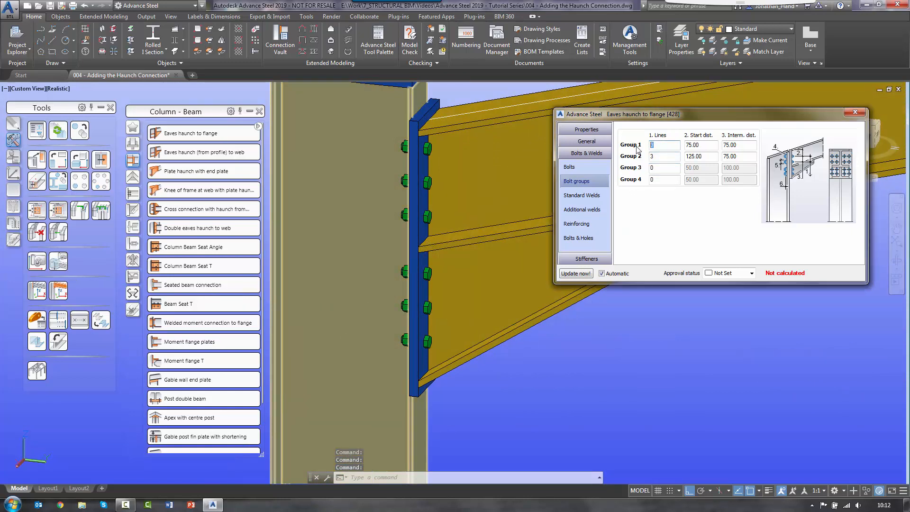
left_click(664, 156)
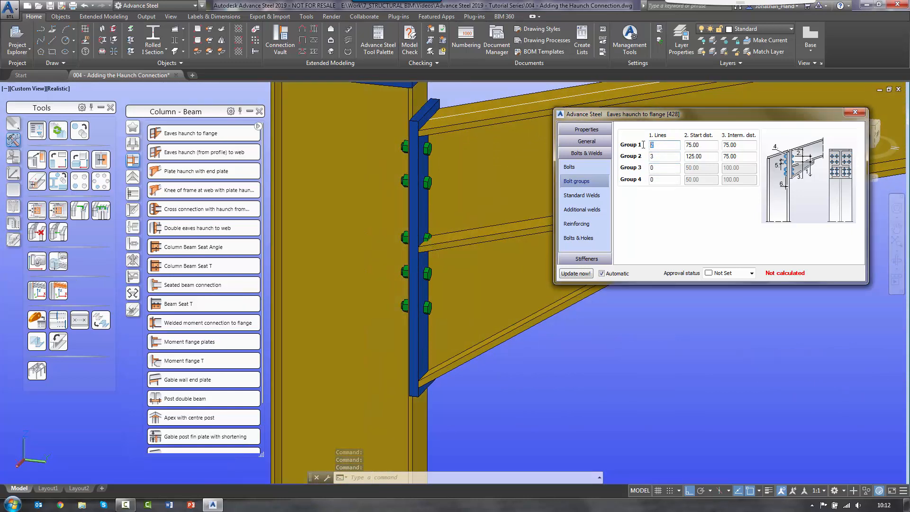
key("Return")
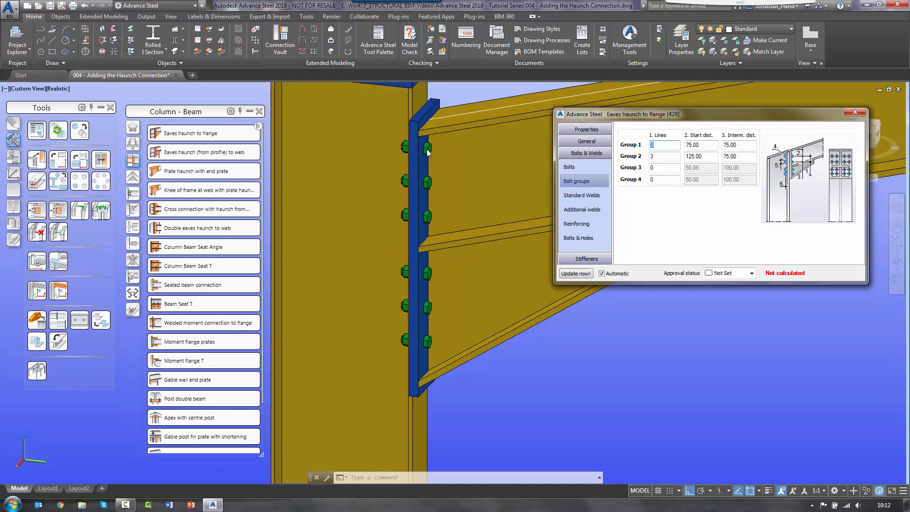
Review the haunch connection's standard weld and additional weld settings
left_click(483, 276)
scroll(435, 222, "down", 5)
middle_click_drag(434, 225, 503, 223, "shift")
left_click(581, 195)
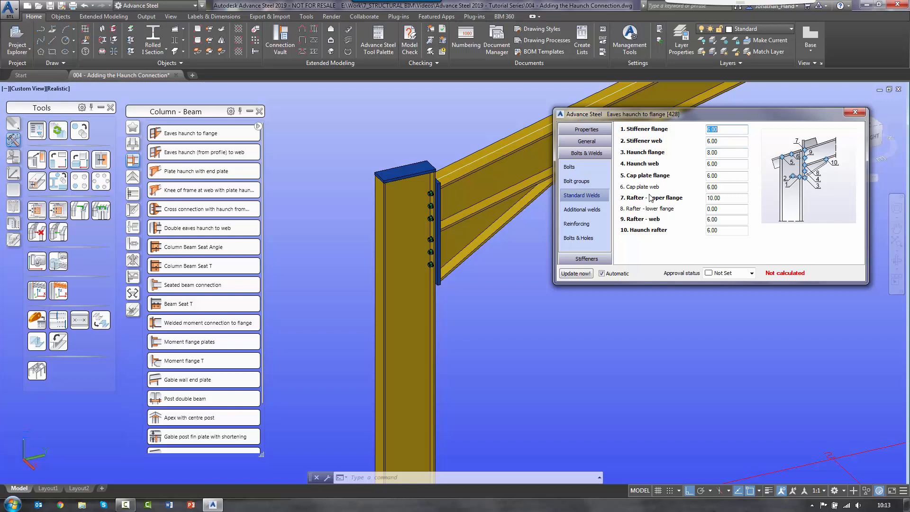
left_click(582, 210)
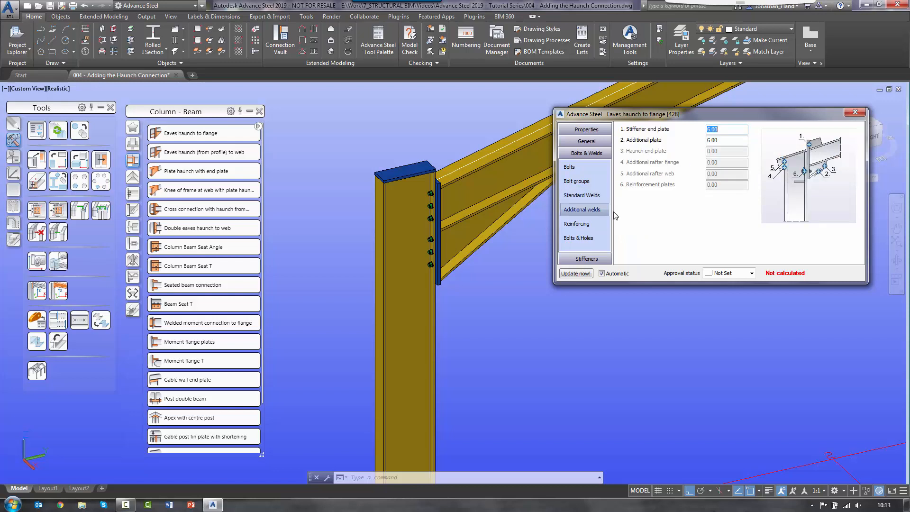
Try reinforcing plates on bolt groups 1 and 2 and inspect them behind the column flange bolts
left_click(584, 226)
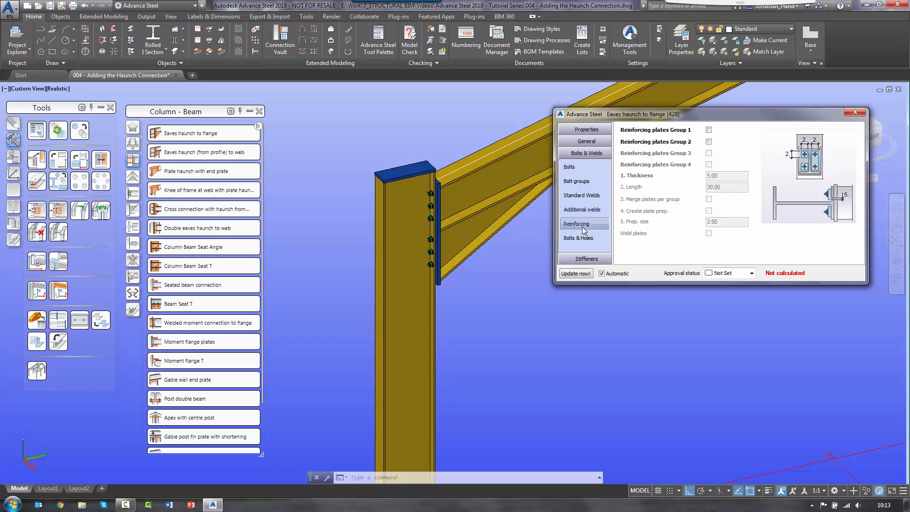
scroll(444, 237, "up", 3)
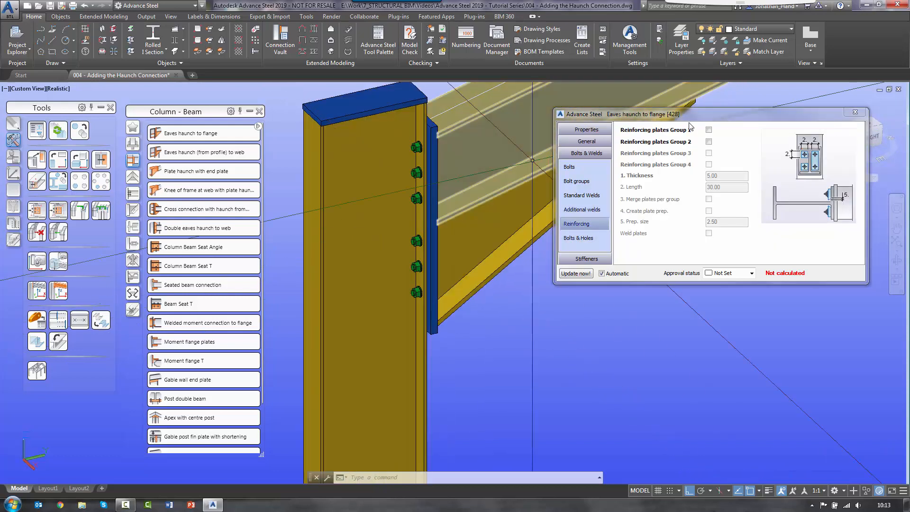
left_click(709, 130)
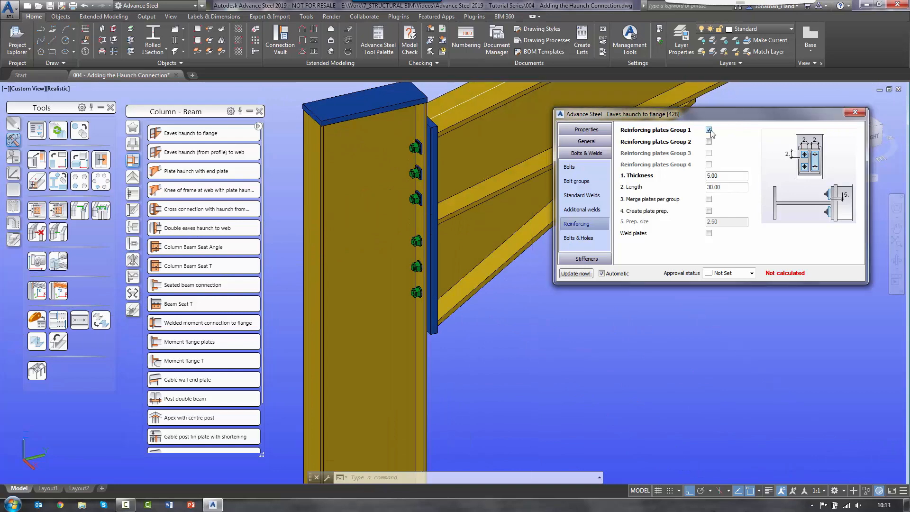
scroll(442, 167, "up", 5)
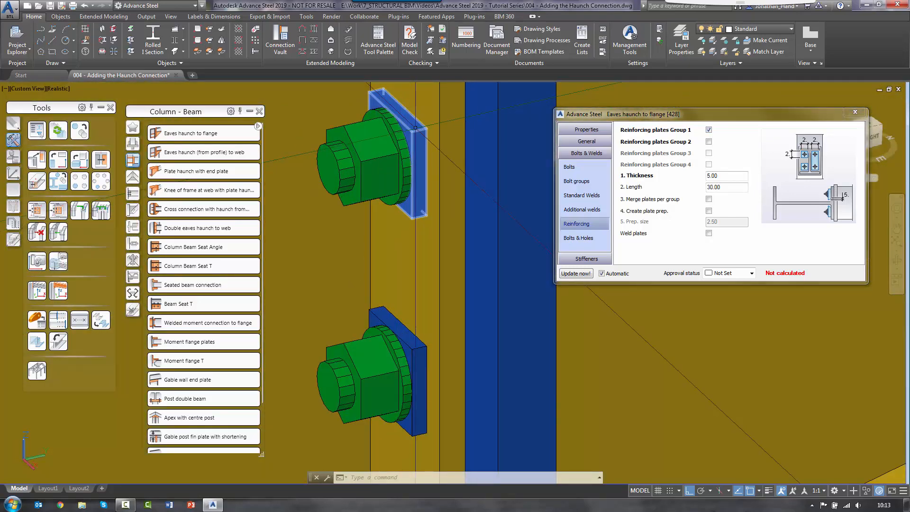
scroll(419, 142, "down", 6)
middle_click_drag(416, 138, 464, 136, "shift")
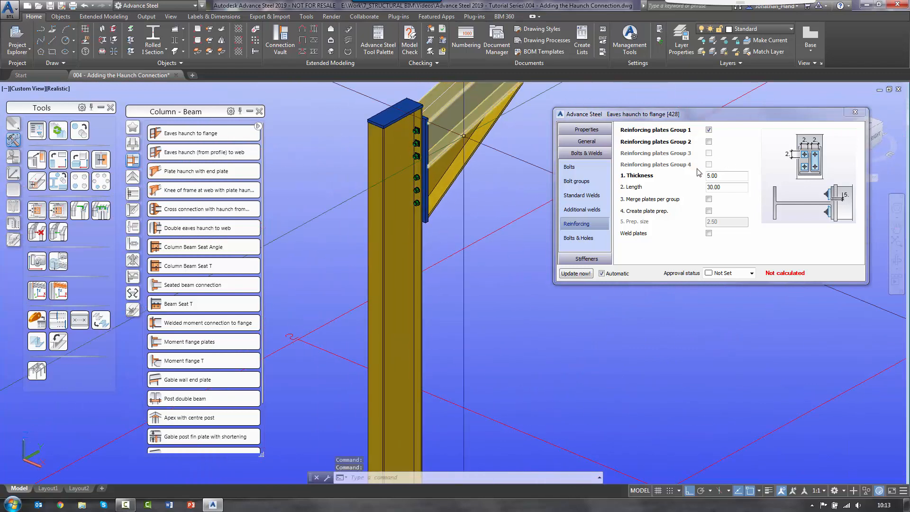
left_click(709, 142)
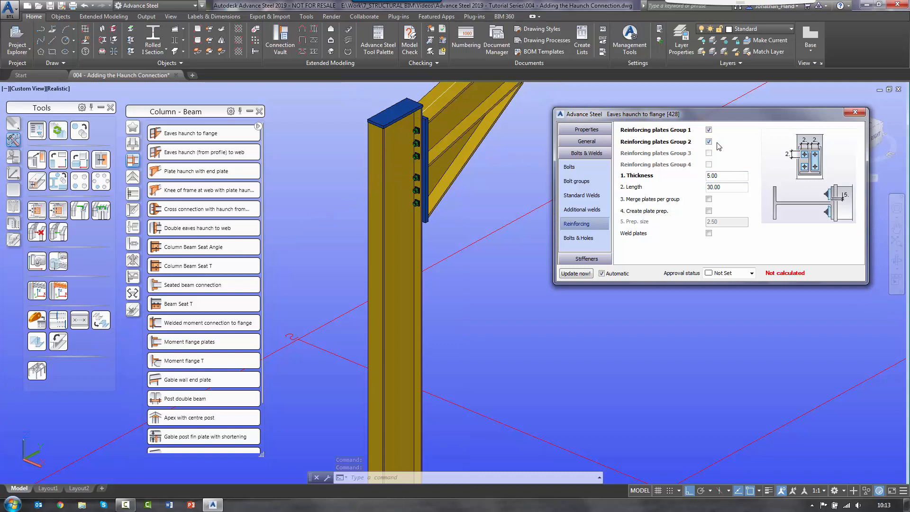
Try slotted holes in the plate with horizontal slot direction and a slot length of 75
left_click(595, 238)
scroll(415, 154, "up", 6)
middle_click_drag(416, 154, 398, 187)
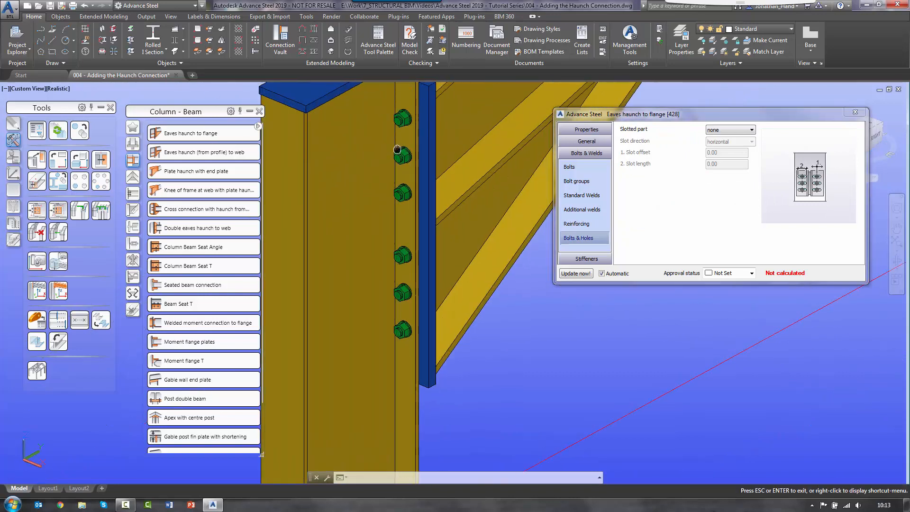
left_click(728, 132)
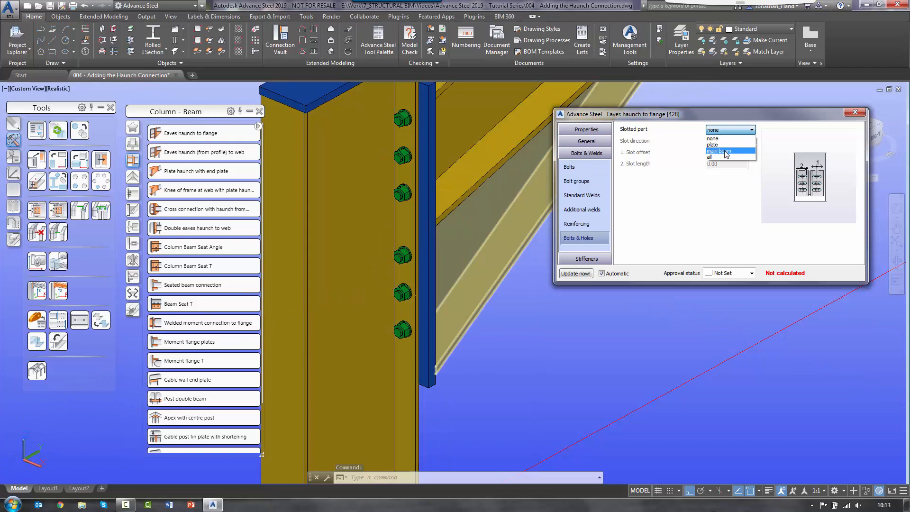
left_click(724, 145)
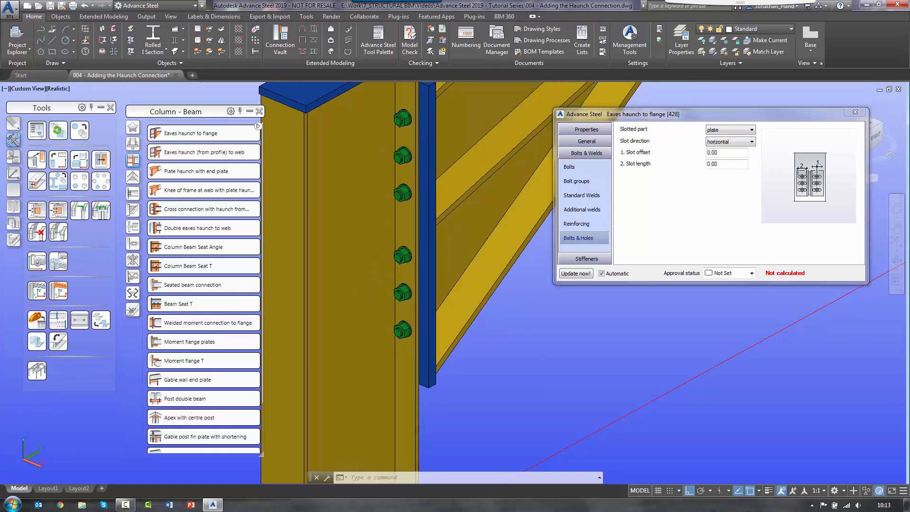
middle_click_drag(474, 199, 460, 158, "shift")
left_click_drag(724, 164, 688, 170)
type("75")
key("Return")
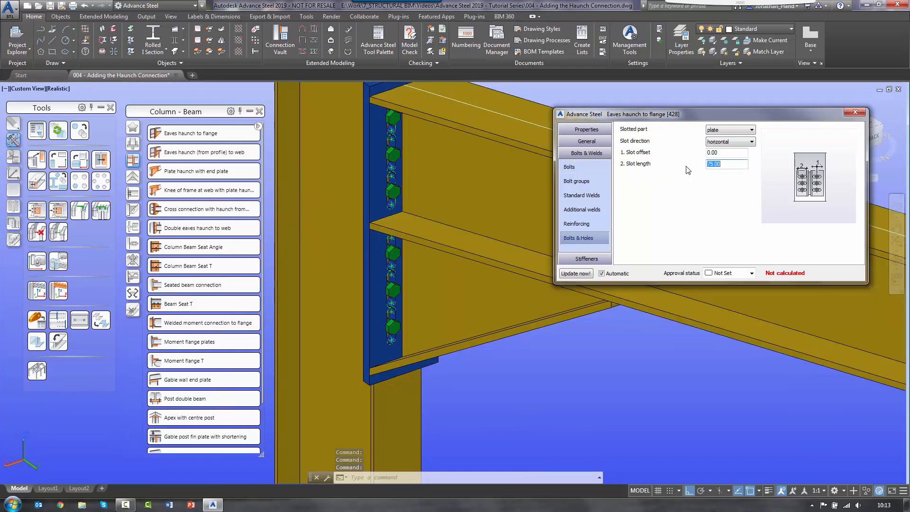
Try a slot length of 50 for the horizontal slots in the plate
scroll(382, 189, "up", 4)
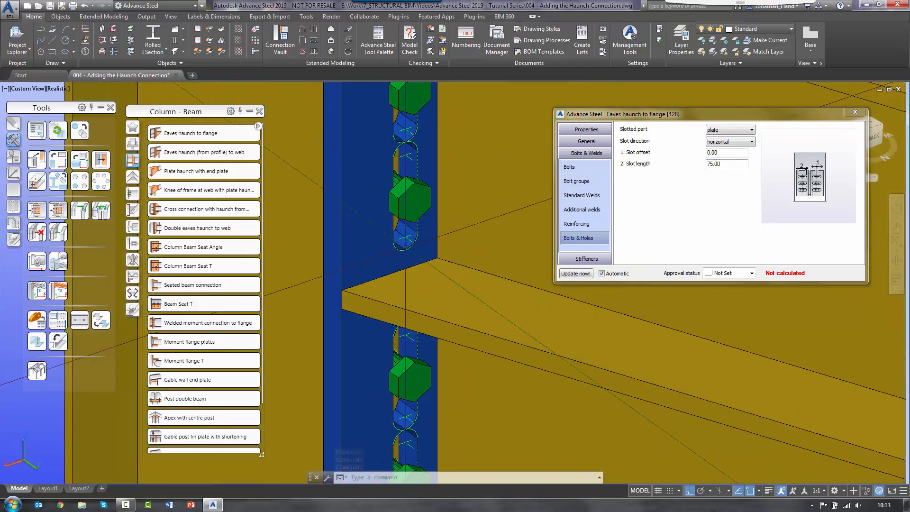
left_click_drag(734, 162, 676, 167)
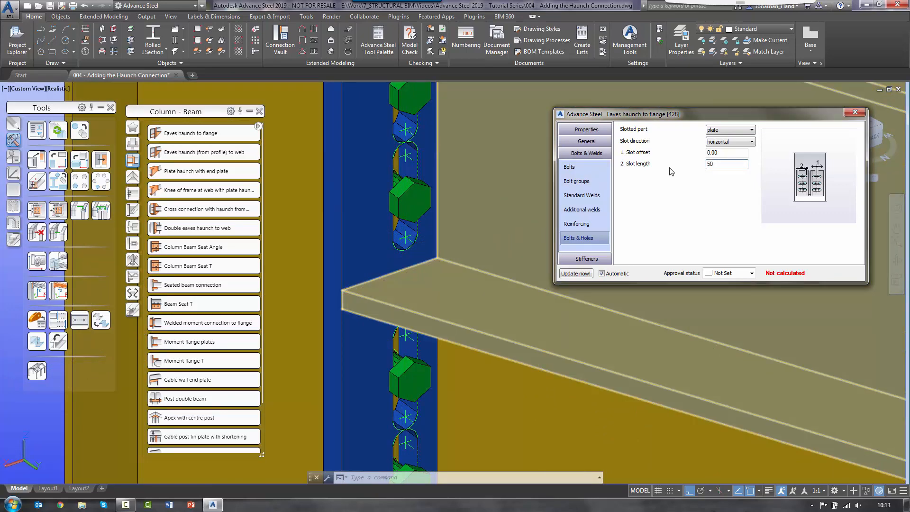
key("Return")
scroll(505, 195, "down", 4)
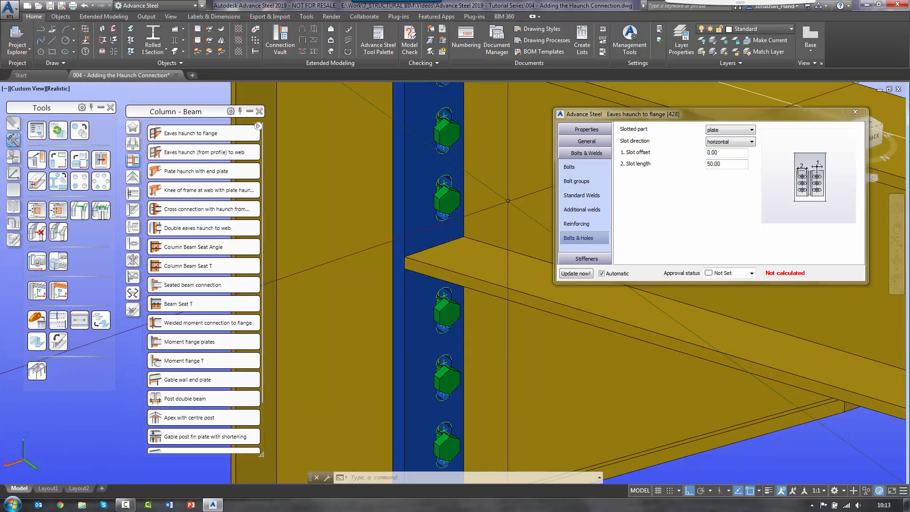
Try the plate's slots in the vertical direction with a slot length of 35
middle_click_drag(478, 230, 469, 204, "shift")
left_click(730, 144)
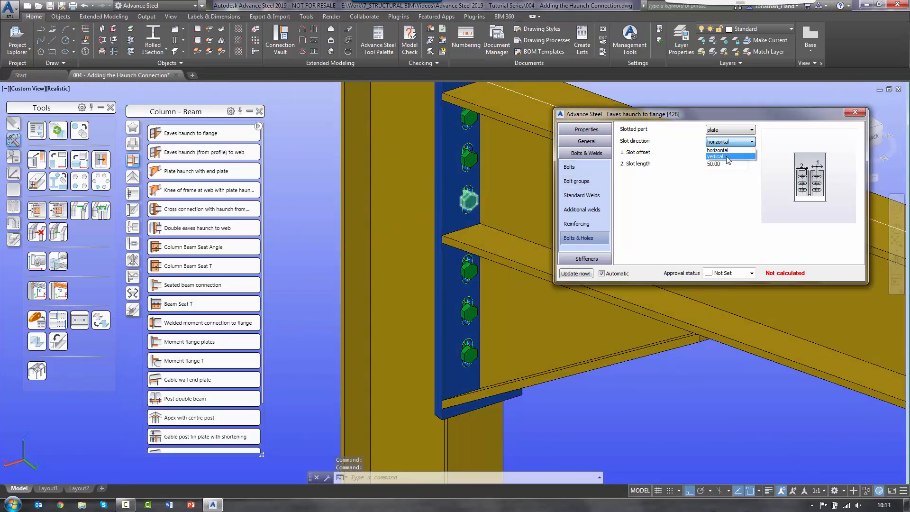
left_click(718, 155)
scroll(463, 198, "up", 6)
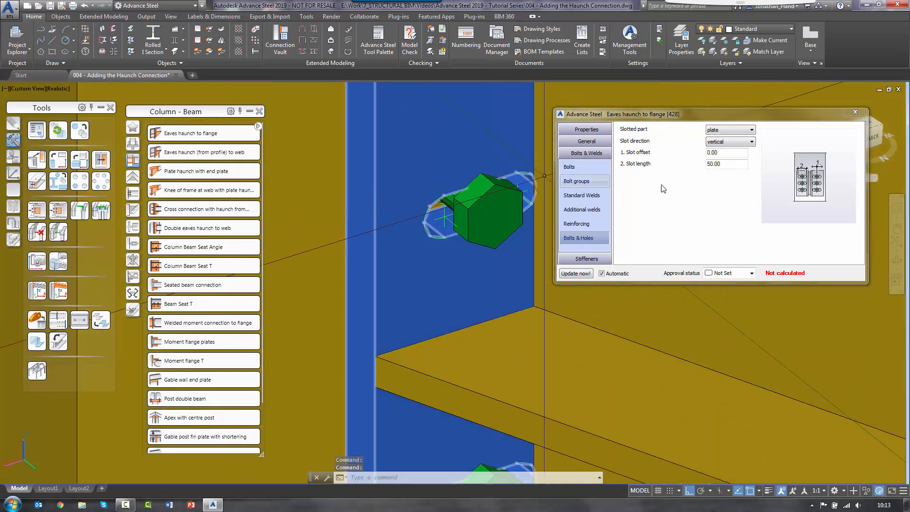
left_click_drag(731, 163, 685, 163)
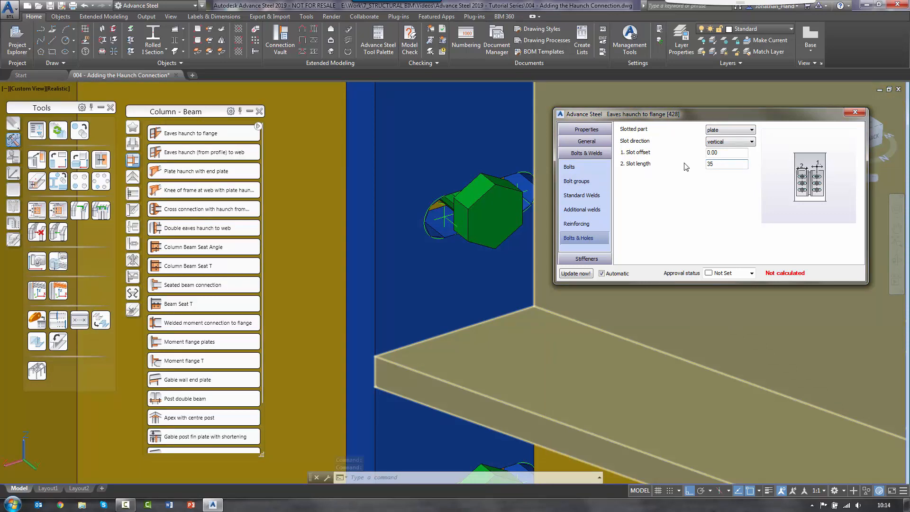
key("Return")
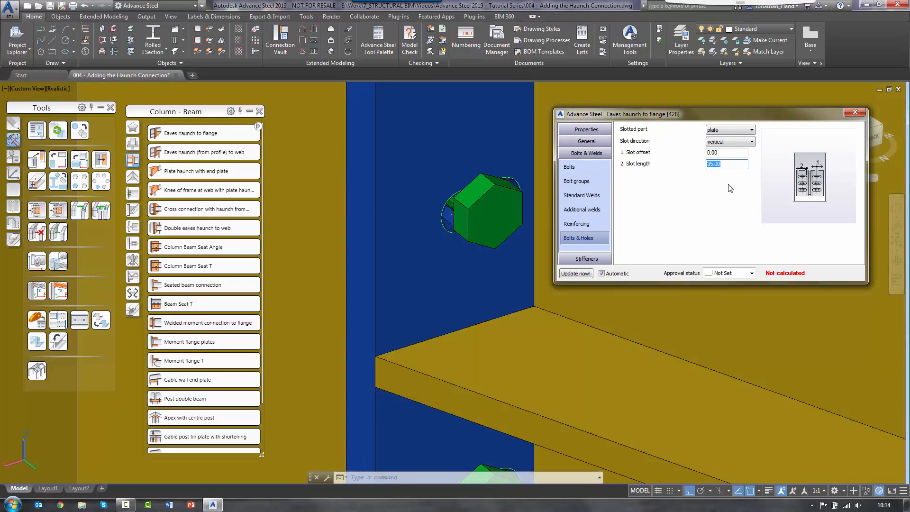
Try slotting the main beam instead of the plate and inspect a bolt on the column flange
left_click(723, 131)
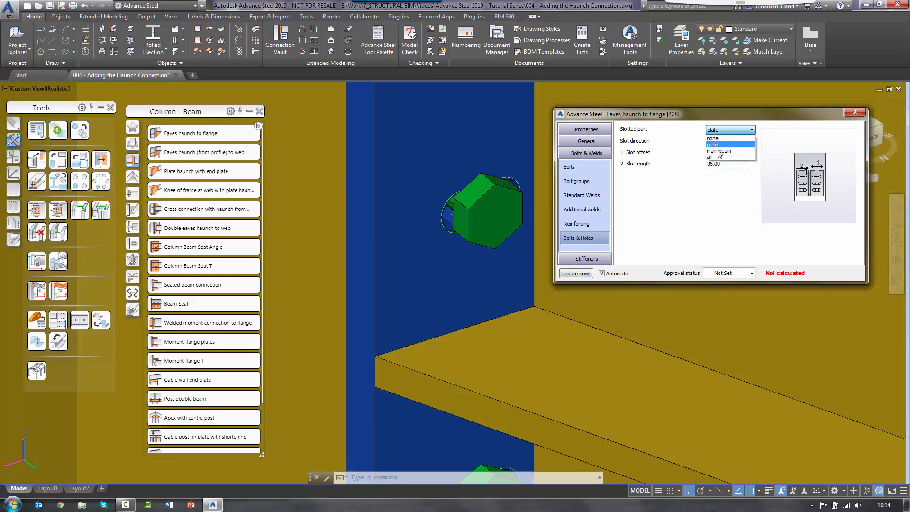
left_click(720, 151)
scroll(346, 249, "down", 4)
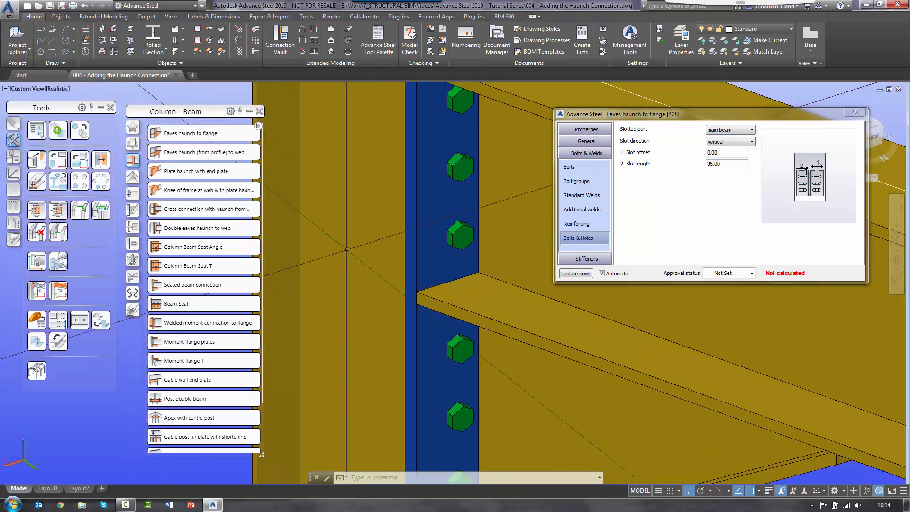
middle_click_drag(346, 249, 532, 255, "shift")
middle_click_drag(451, 274, 517, 223, "shift")
scroll(501, 227, "up", 5)
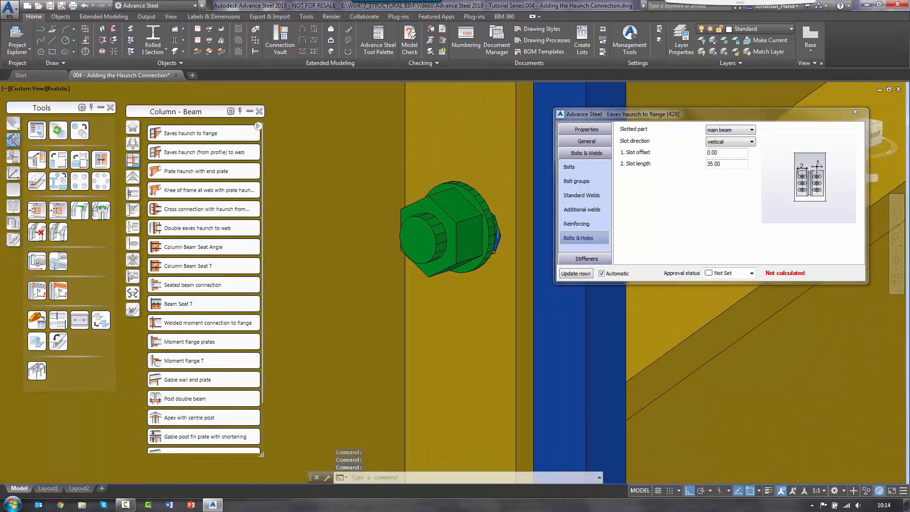
Try slot lengths of 50, 40 and 20 for the main beam's vertical slots
left_click(739, 165)
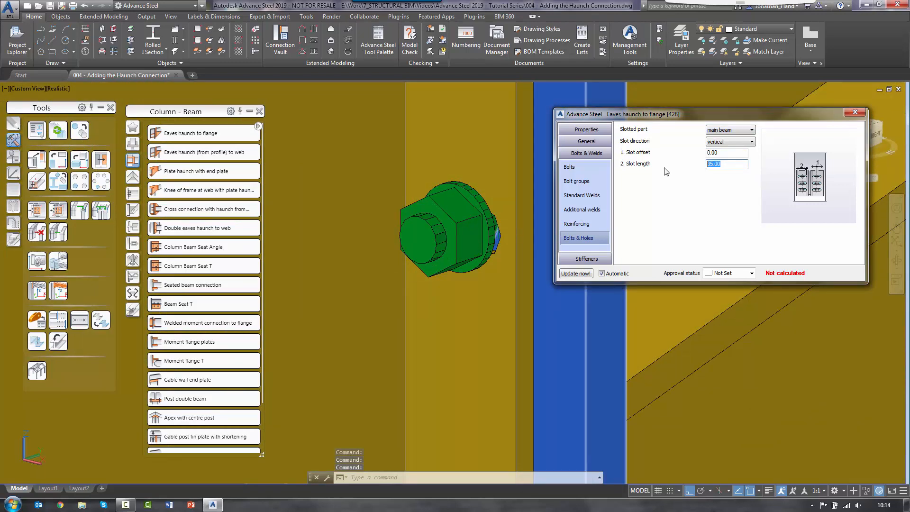
type("50")
key("Return")
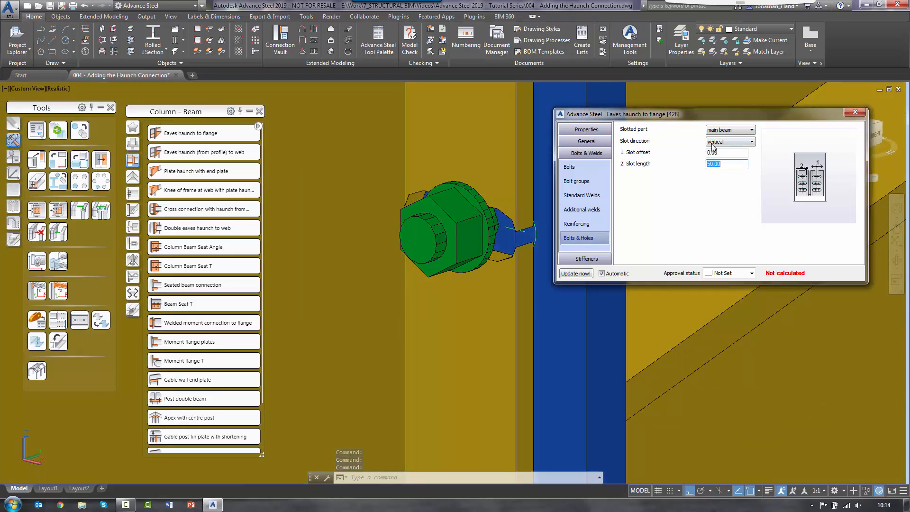
key("Return")
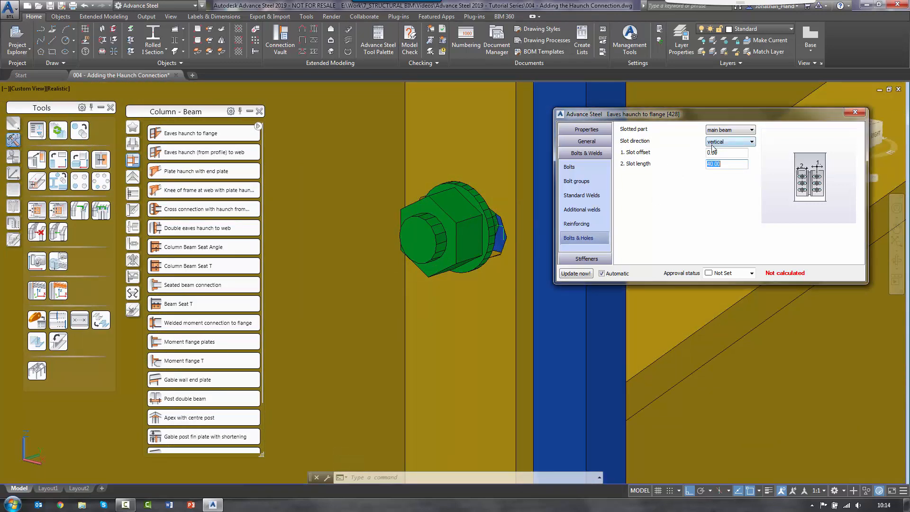
key("Return")
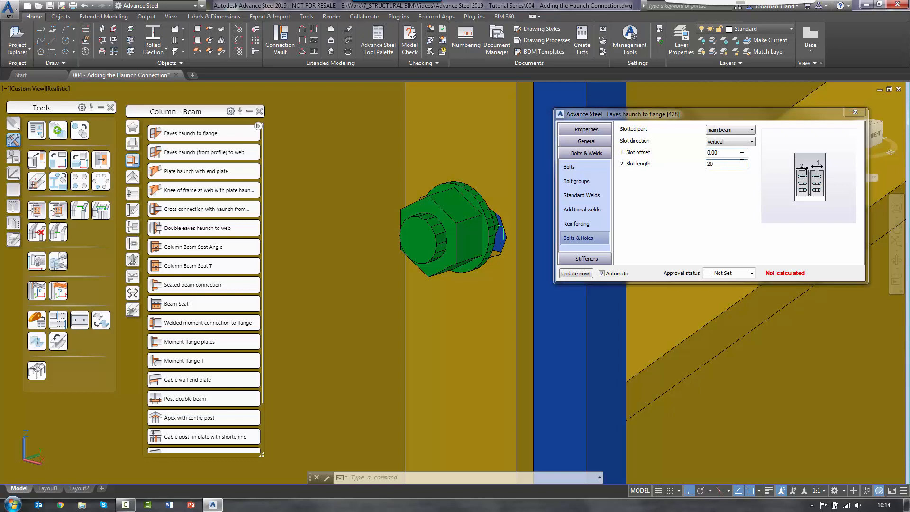
Try vertical slots in all parts with a slot length of 35, and set the slotted part back to none
left_click(746, 131)
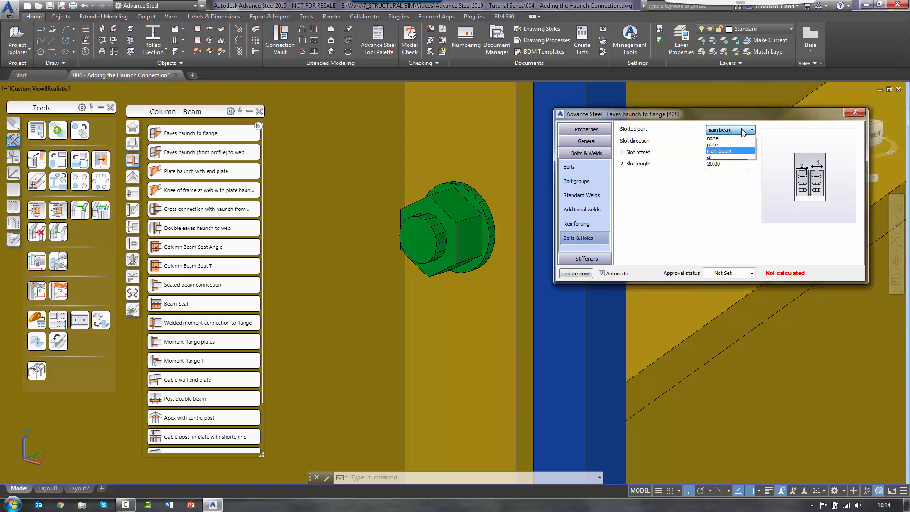
left_click(729, 159)
scroll(477, 309, "down", 5)
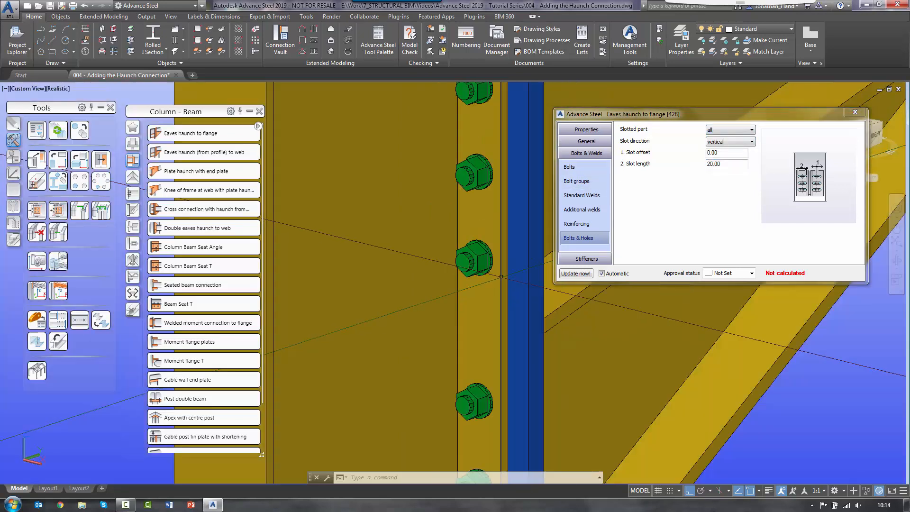
middle_click_drag(501, 274, 271, 266, "shift")
middle_click_drag(365, 262, 420, 267, "shift")
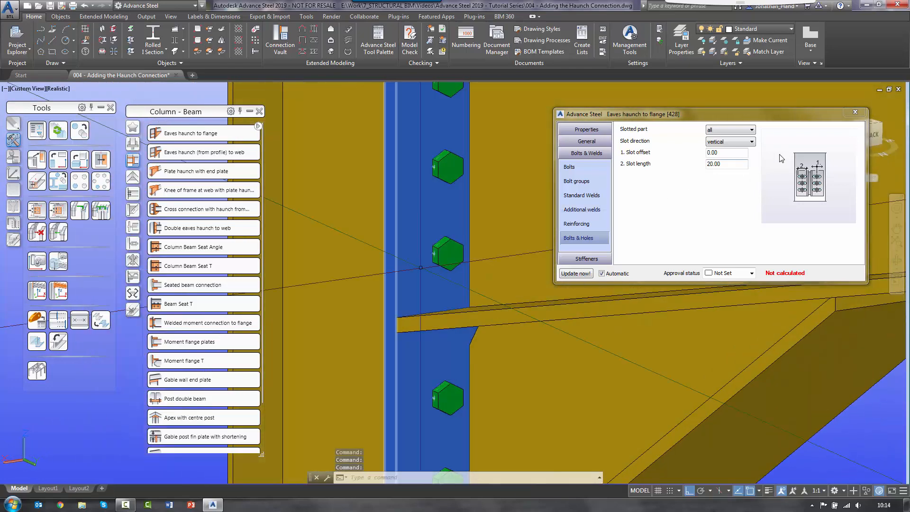
left_click(733, 165)
key("Return")
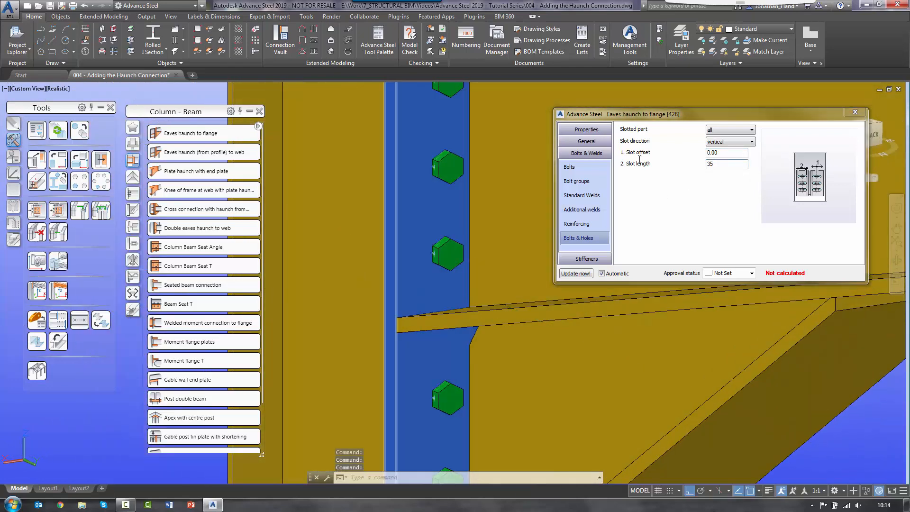
middle_click_drag(447, 256, 488, 266, "shift")
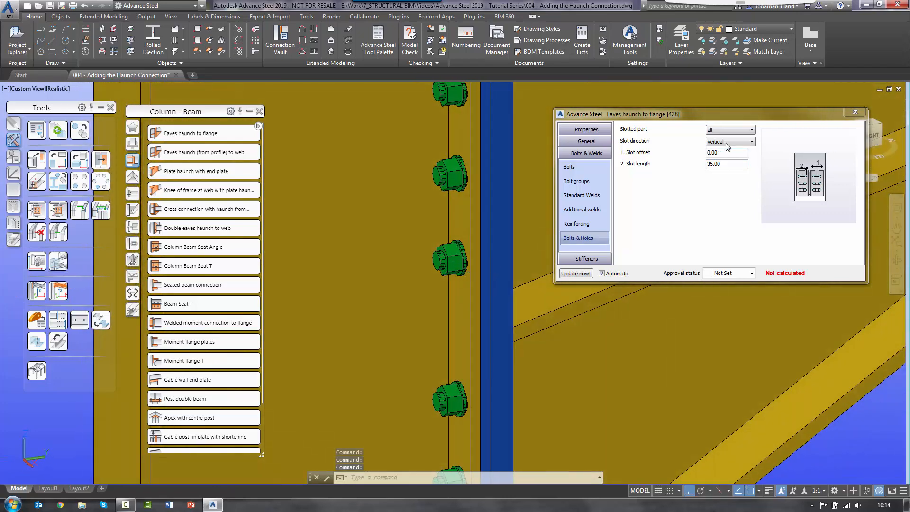
left_click(742, 130)
left_click(723, 137)
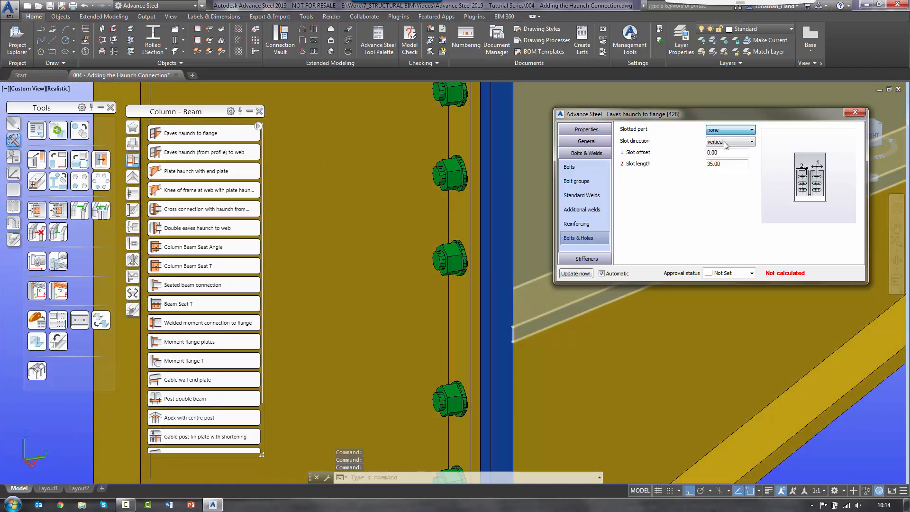
Add a full-length stiffener 1 to the column, keeping the Standard stiffening type
scroll(383, 218, "down", 5)
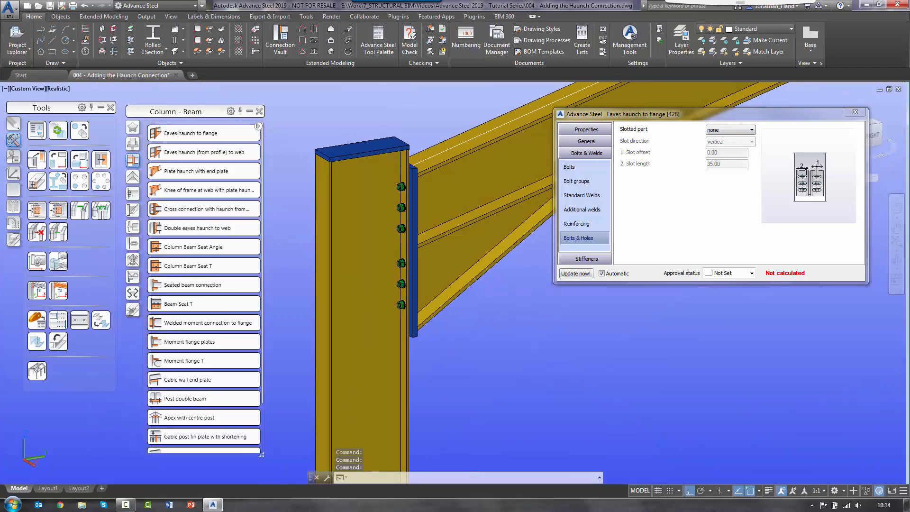
left_click(579, 259)
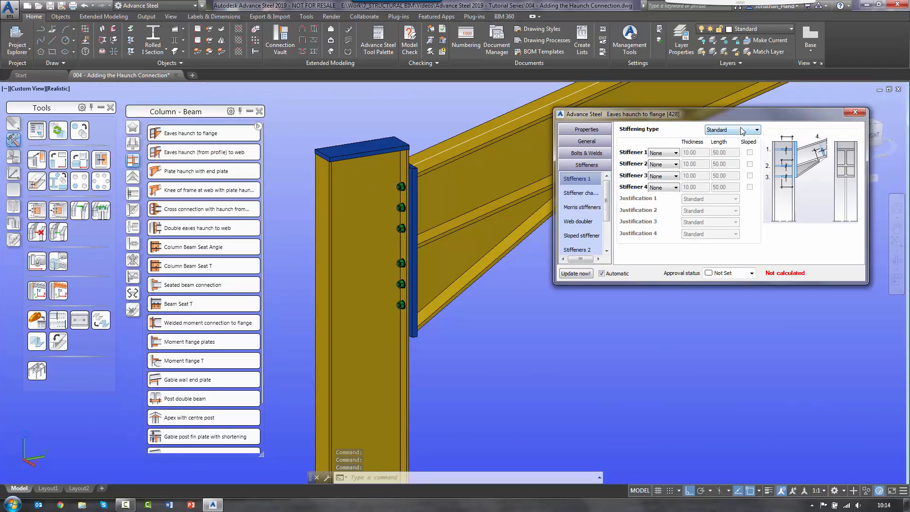
left_click(660, 156)
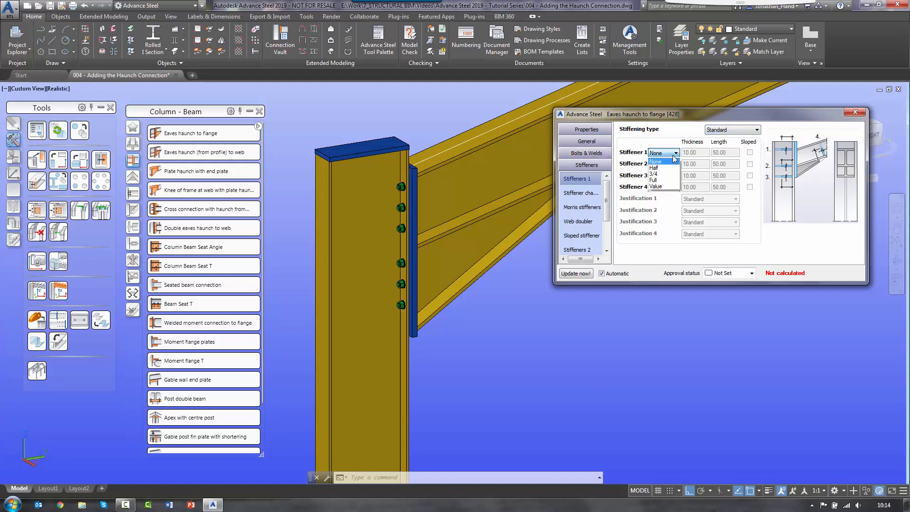
left_click(656, 180)
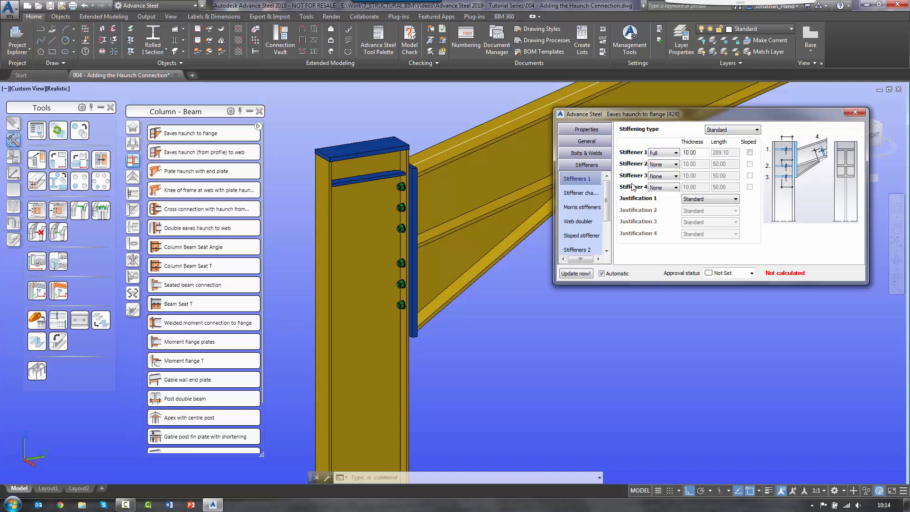
Try half length for column stiffener 1, set it back to Full, and view it from both sides of the column
middle_click_drag(404, 237, 545, 197, "shift")
left_click(670, 155)
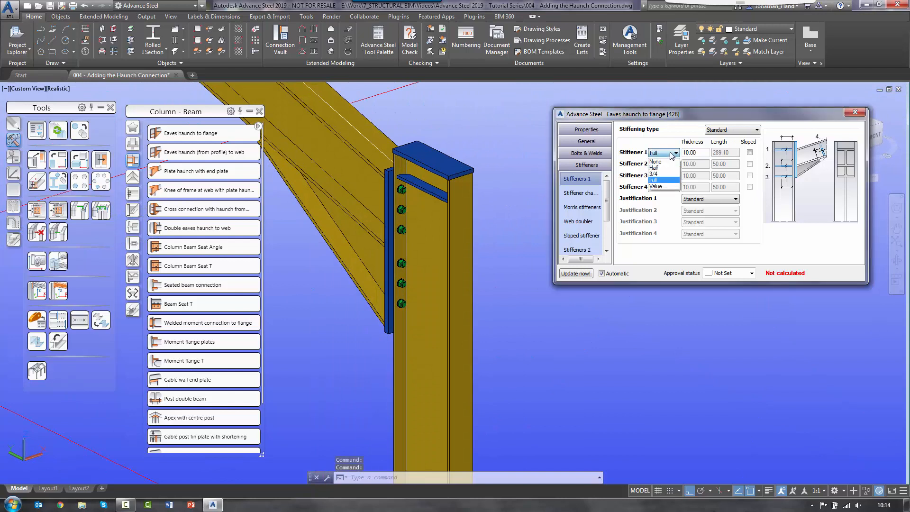
left_click(668, 175)
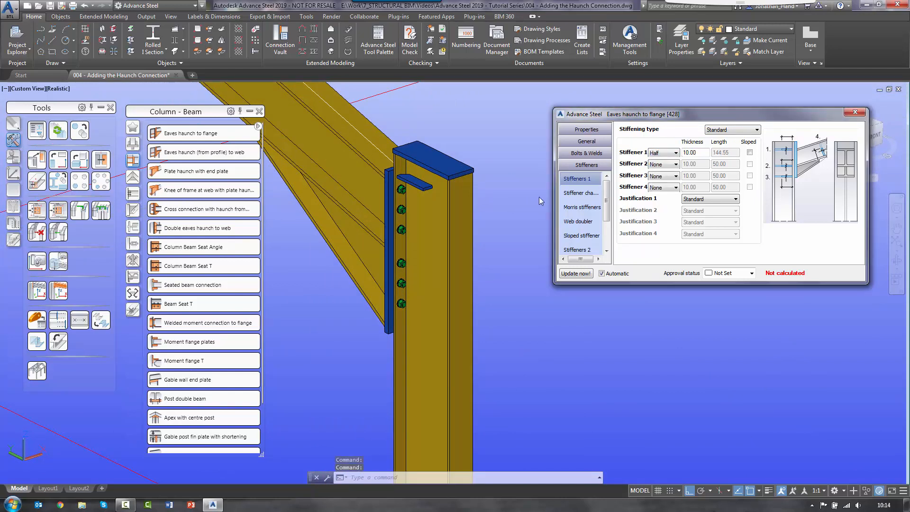
left_click(669, 154)
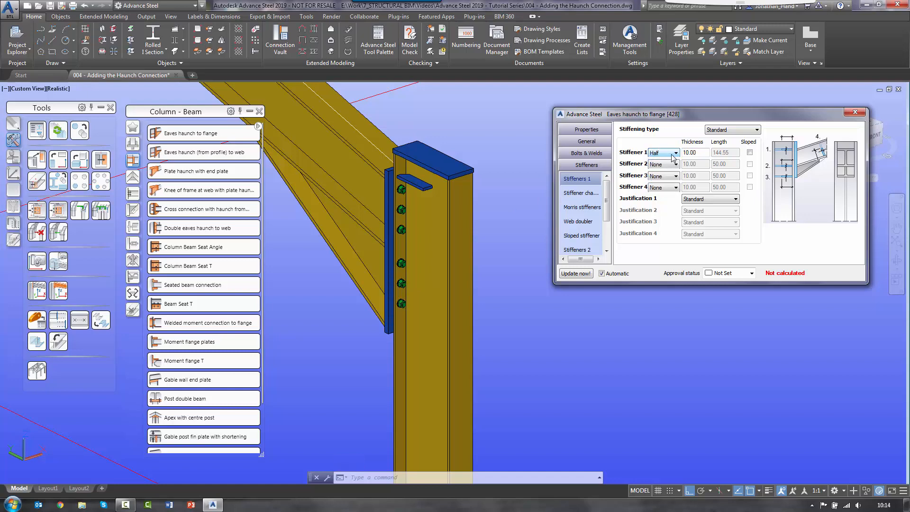
left_click(669, 180)
middle_click_drag(503, 197, 278, 197, "shift")
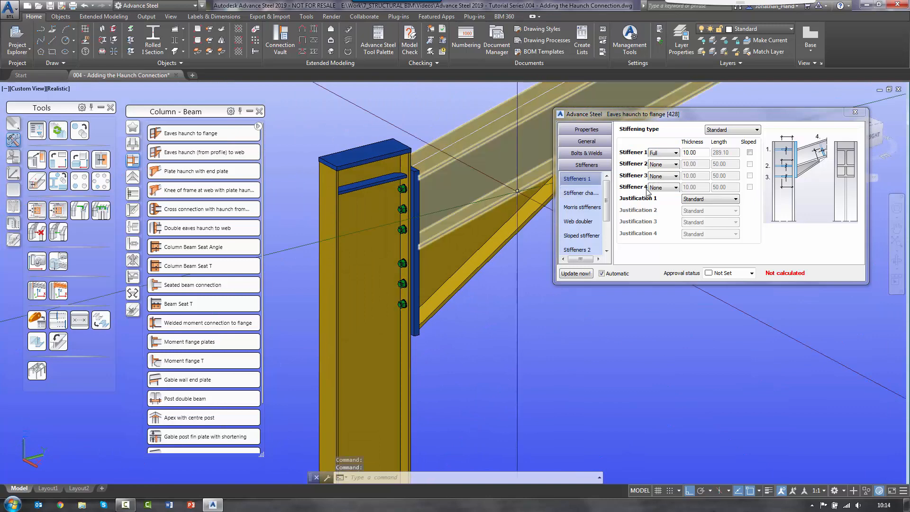
Set stiffener 4 to Full at the haunch end of the rafter and inspect it
left_click(672, 188)
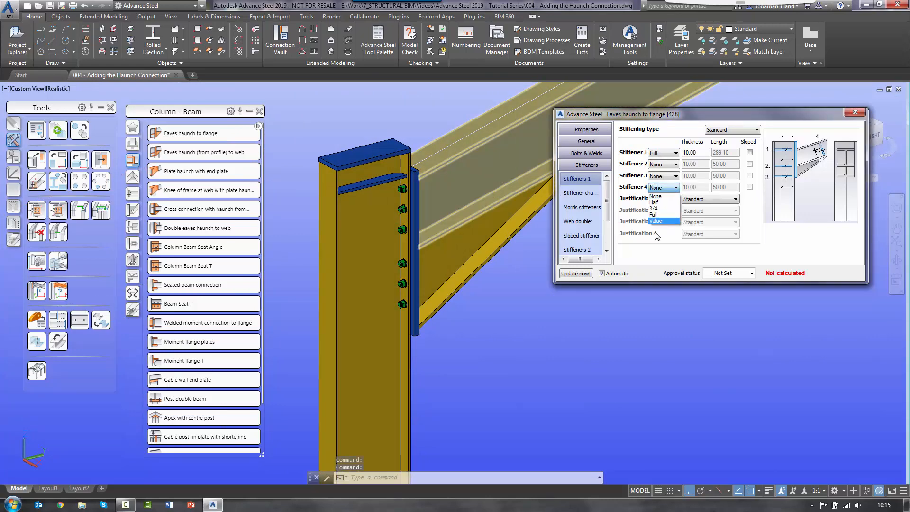
left_click(662, 210)
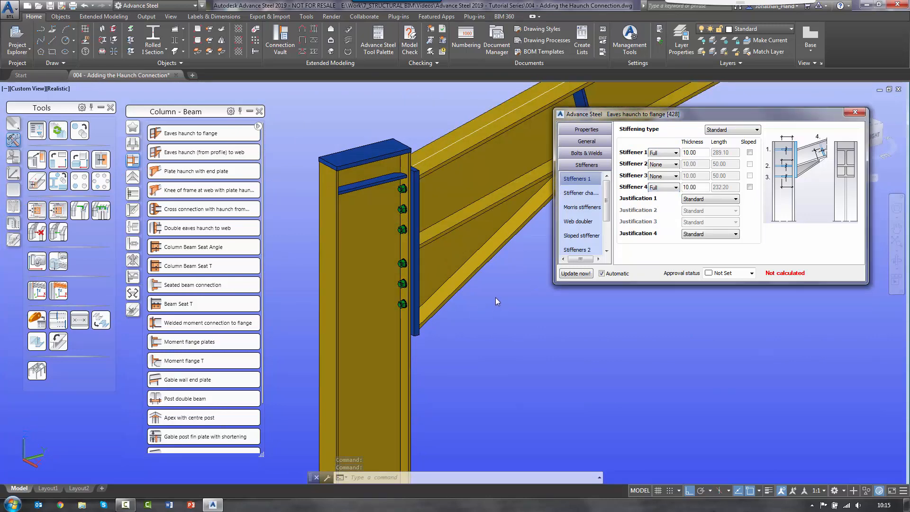
left_click(497, 298)
middle_click_drag(502, 281, 420, 334)
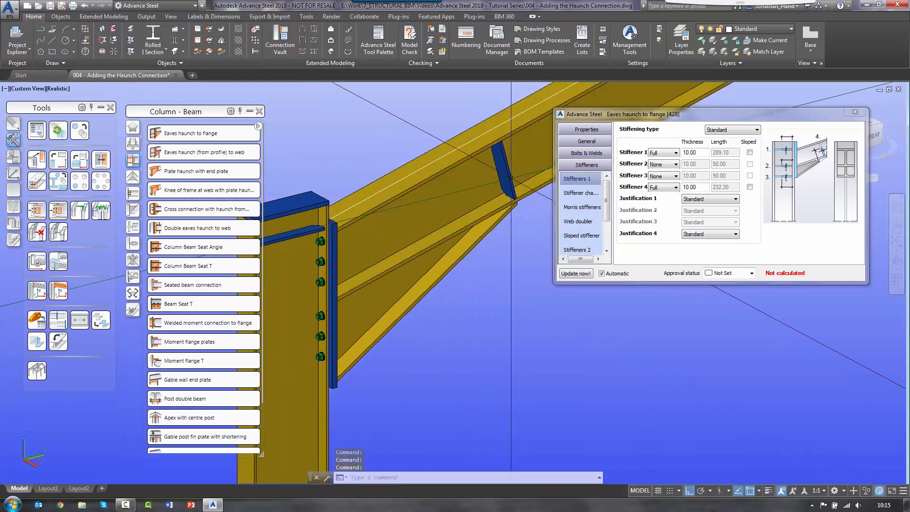
scroll(510, 189, "down", 2)
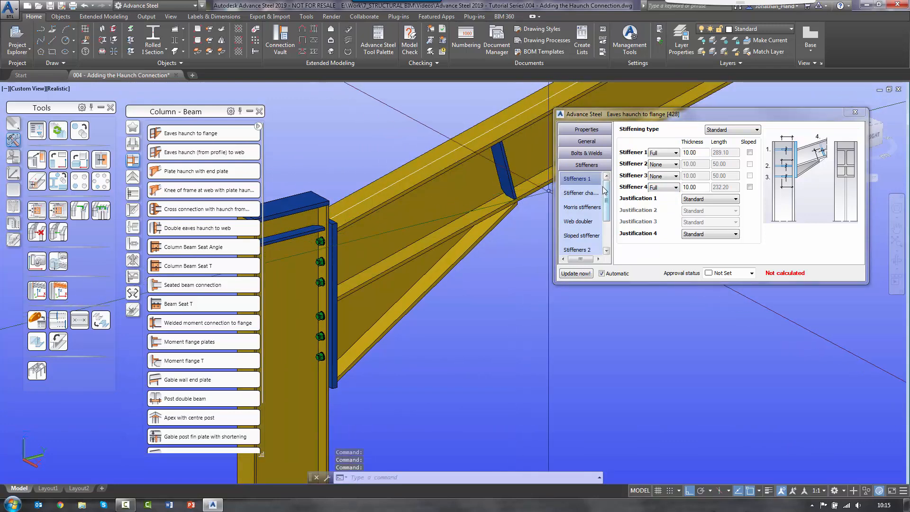
Set column stiffeners 2 and 3 to Full, keeping Standard justification for stiffener 1
left_click(671, 164)
left_click(661, 193)
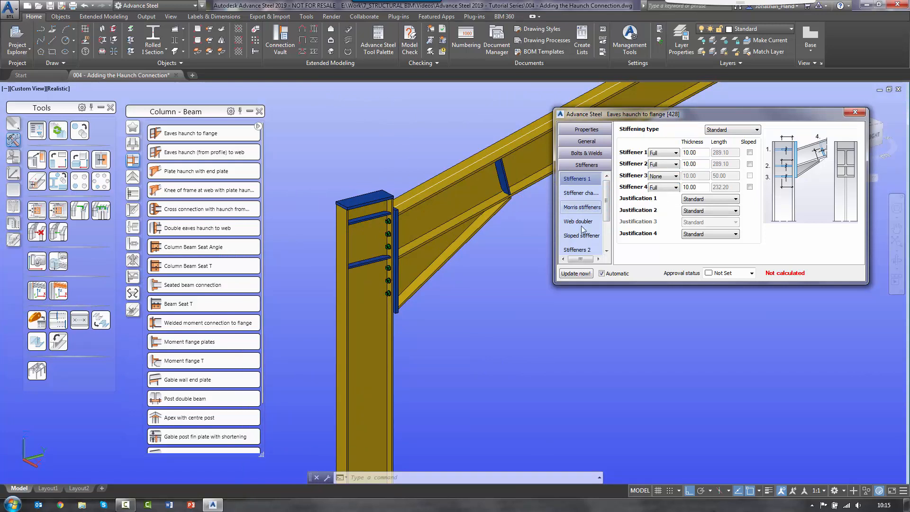
left_click(668, 177)
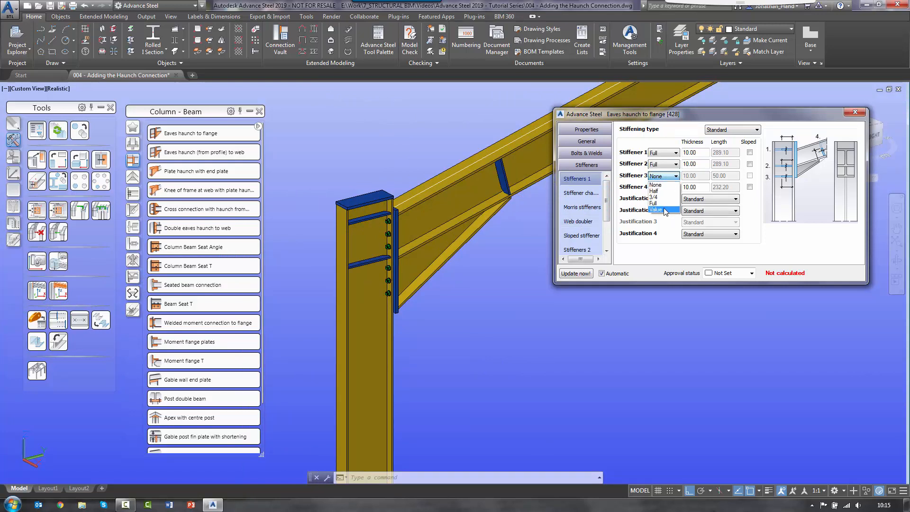
left_click(661, 205)
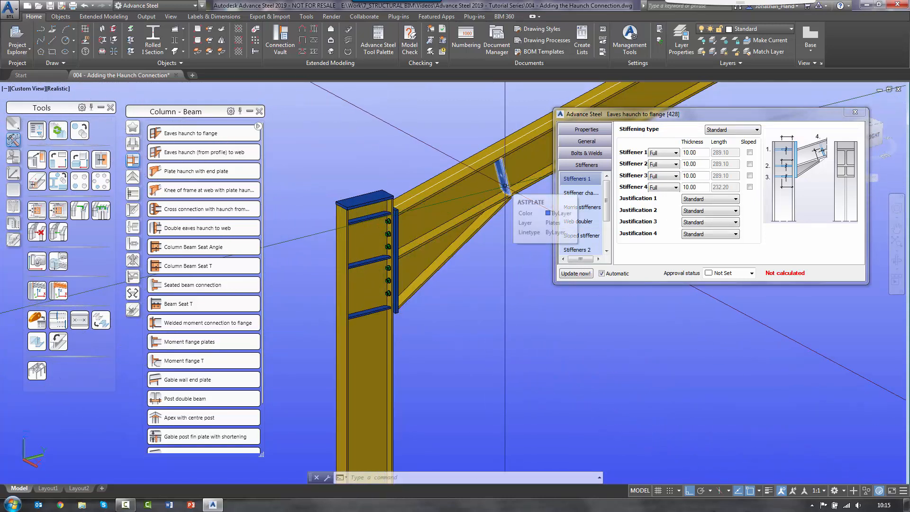
left_click(712, 200)
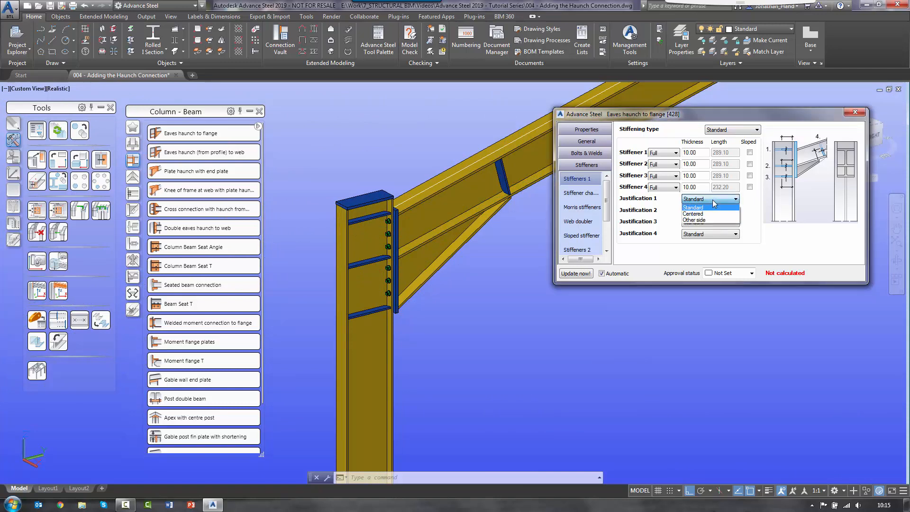
left_click(710, 207)
Try a Convex corner finish on the column stiffeners and inspect a stiffener corner up close
left_click(583, 193)
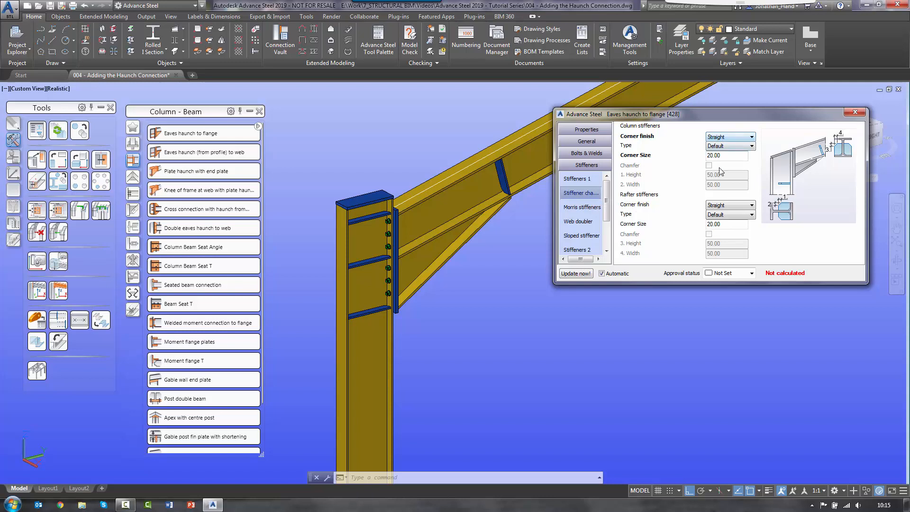
left_click(740, 137)
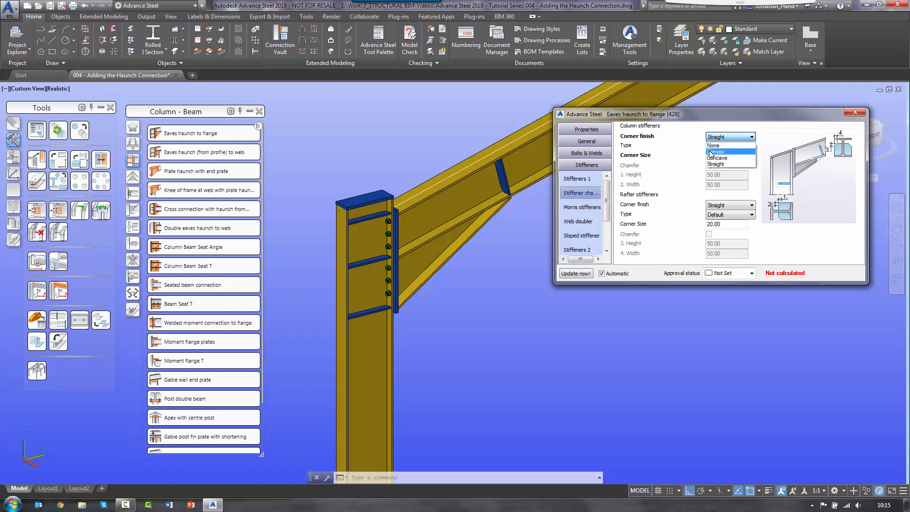
left_click(712, 152)
scroll(379, 306, "up", 6)
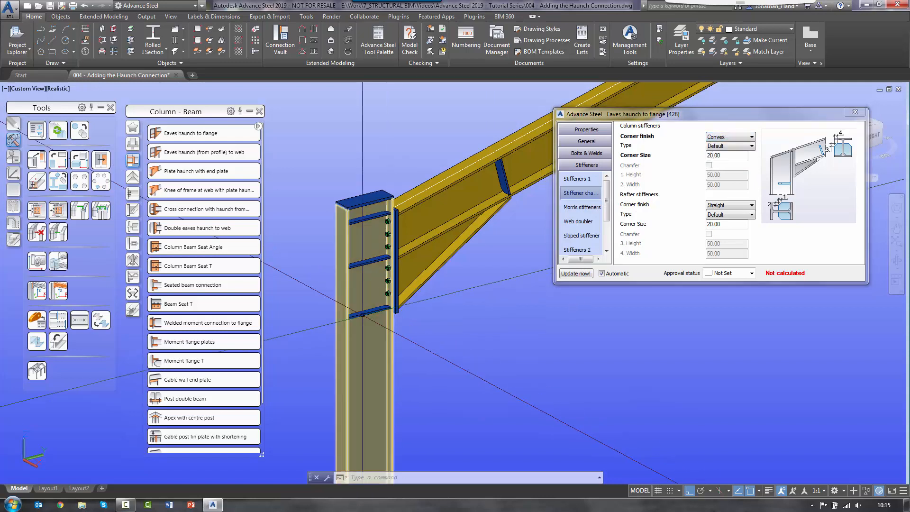
scroll(391, 303, "up", 6)
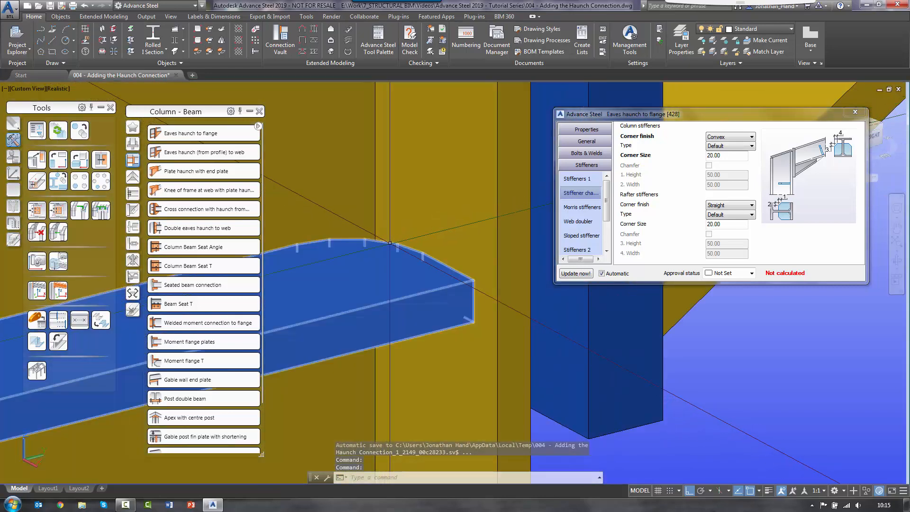
Try the Concave and None corner finishes on the column stiffeners, and set the finish back to Straight
left_click(730, 137)
left_click(721, 158)
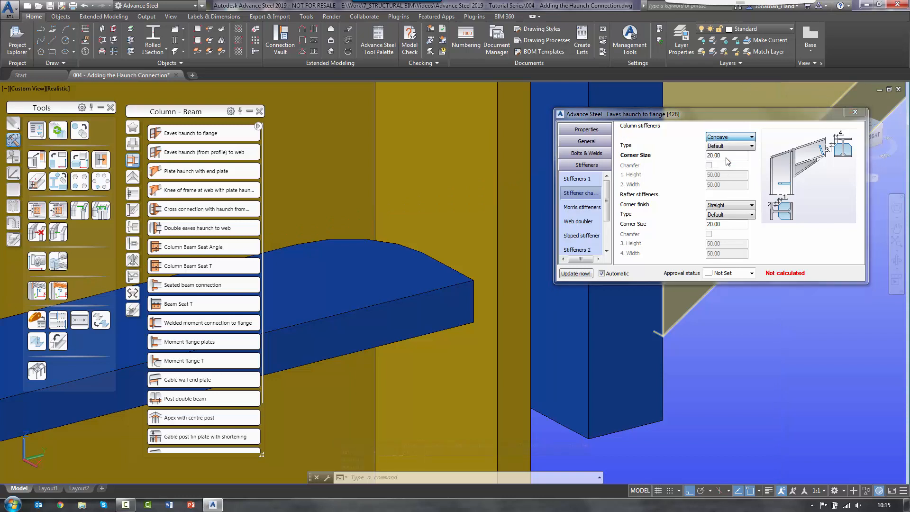
left_click(734, 138)
left_click(713, 146)
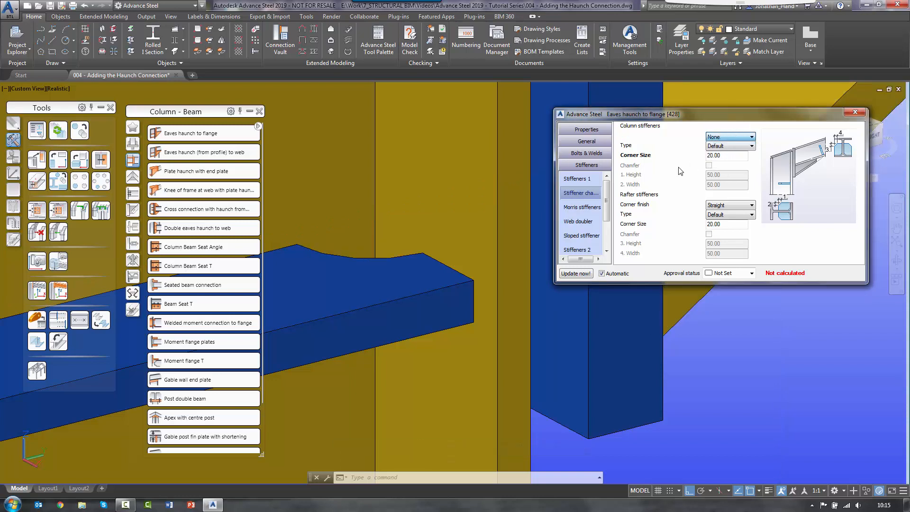
left_click(728, 137)
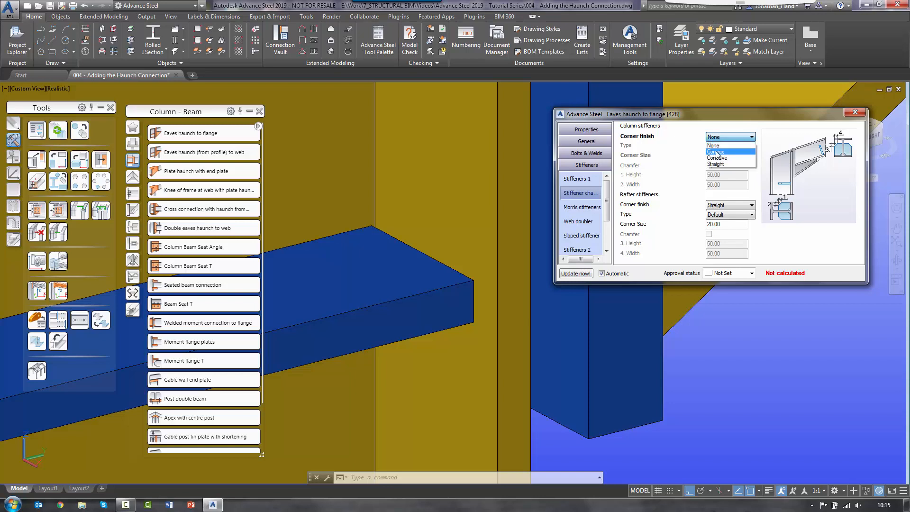
left_click(743, 165)
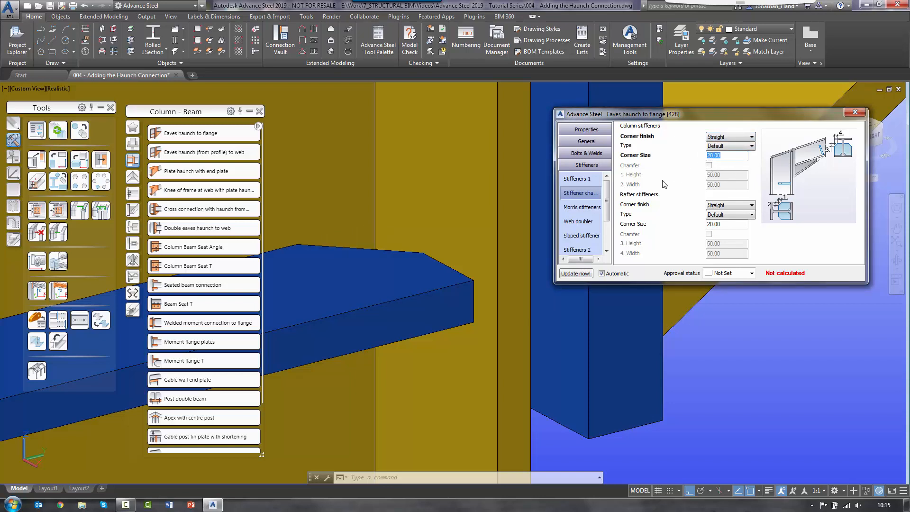
Check the Morris stiffener settings and change the connection's stiffening type to Morris
left_click(591, 209)
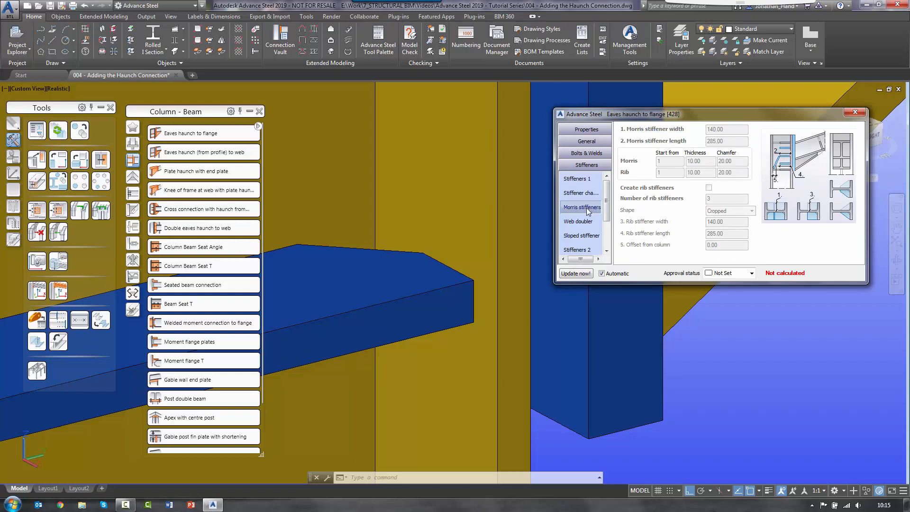
left_click(588, 211)
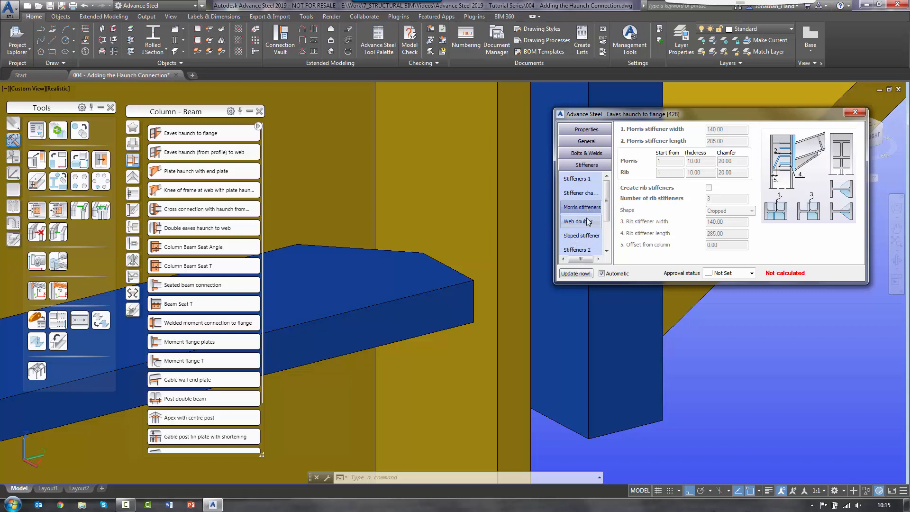
left_click(587, 194)
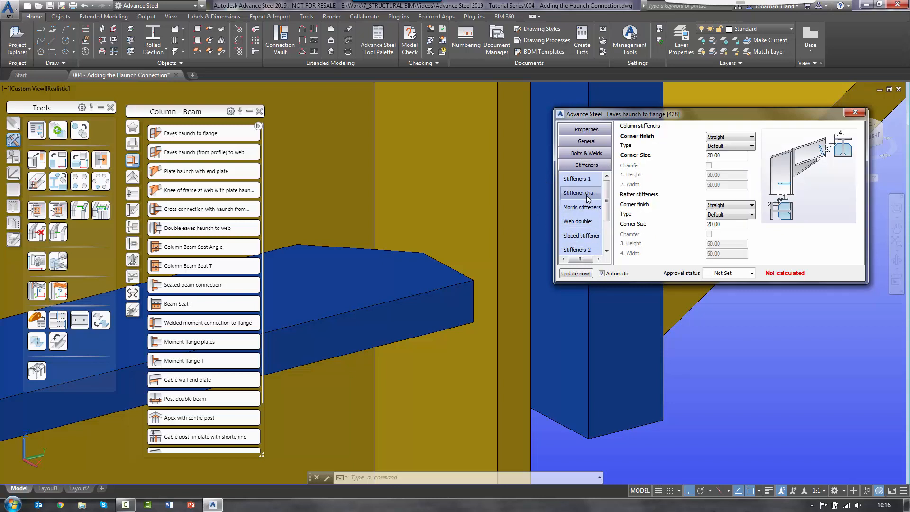
left_click(577, 179)
left_click(726, 129)
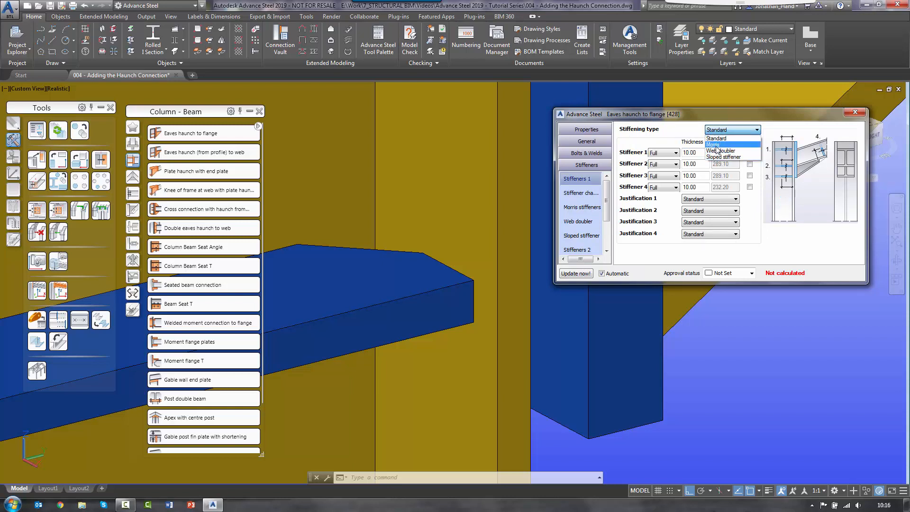
left_click(716, 145)
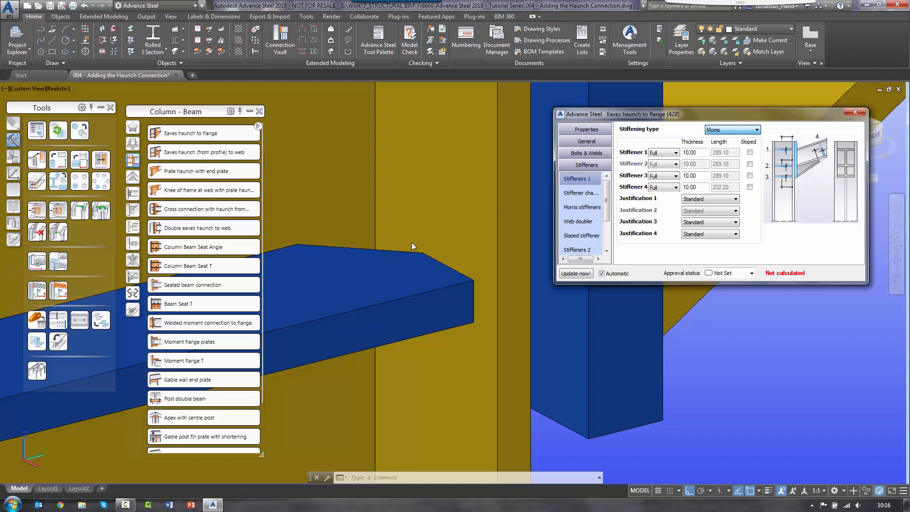
scroll(416, 243, "down", 5)
middle_click_drag(366, 124, 364, 161)
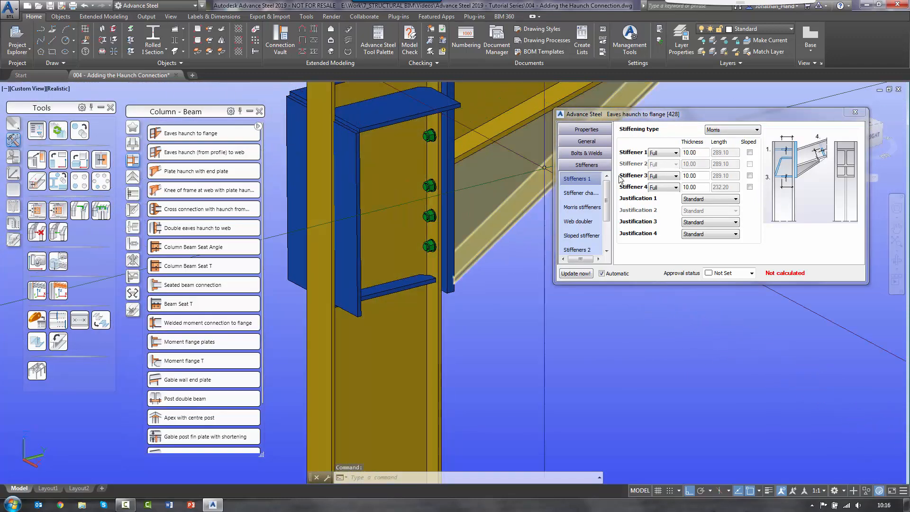
Set the Morris stiffener width to 75 and its length to 150, and return to the general stiffener settings
left_click(593, 207)
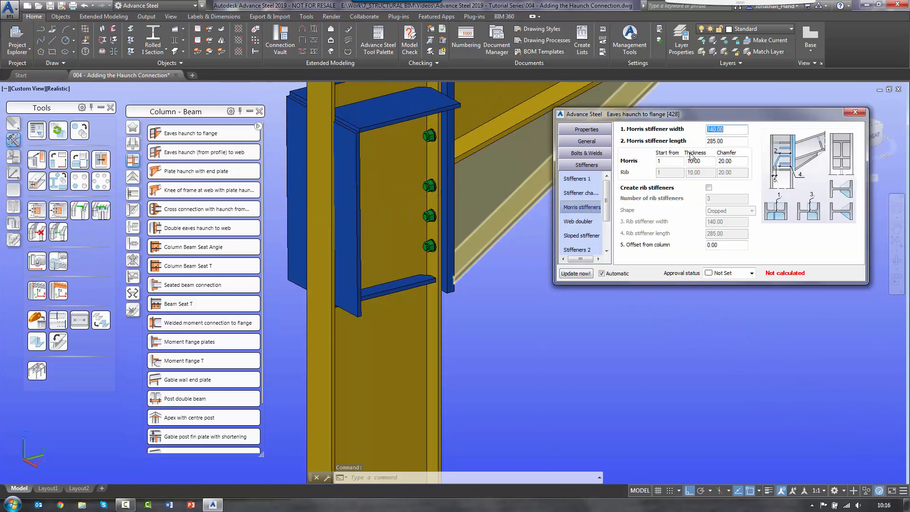
left_click(735, 129)
double_click(717, 129)
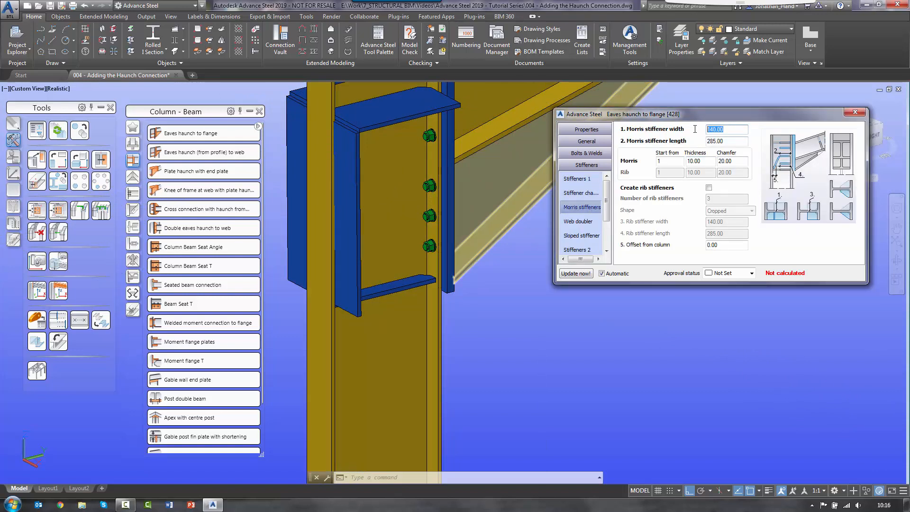
type("75")
key("Tab")
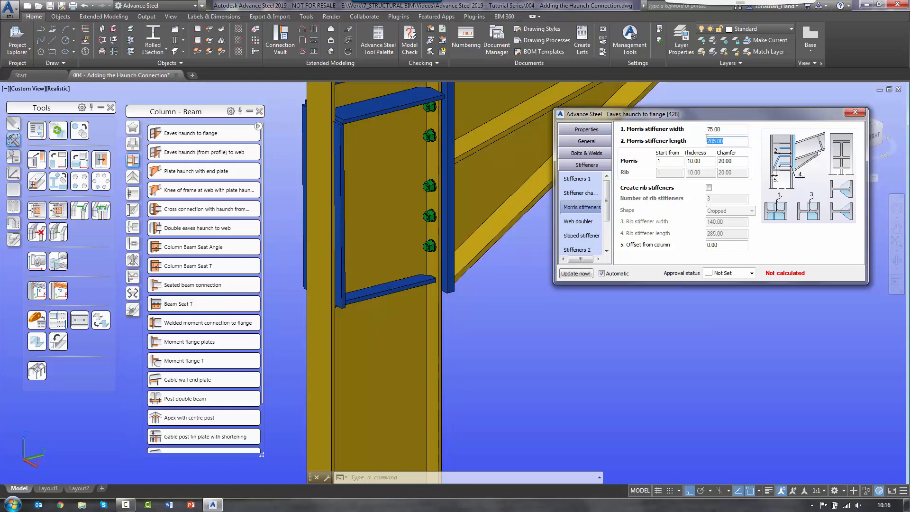
type("150")
key("Return")
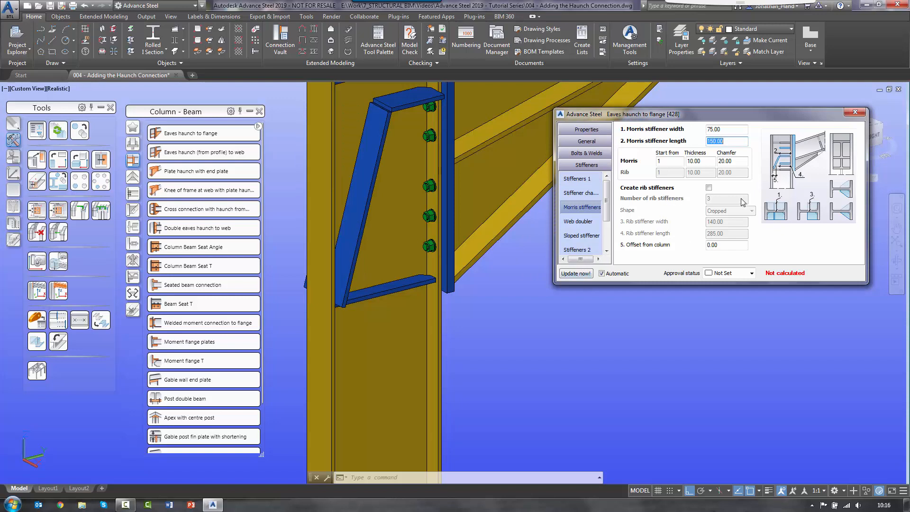
left_click(582, 180)
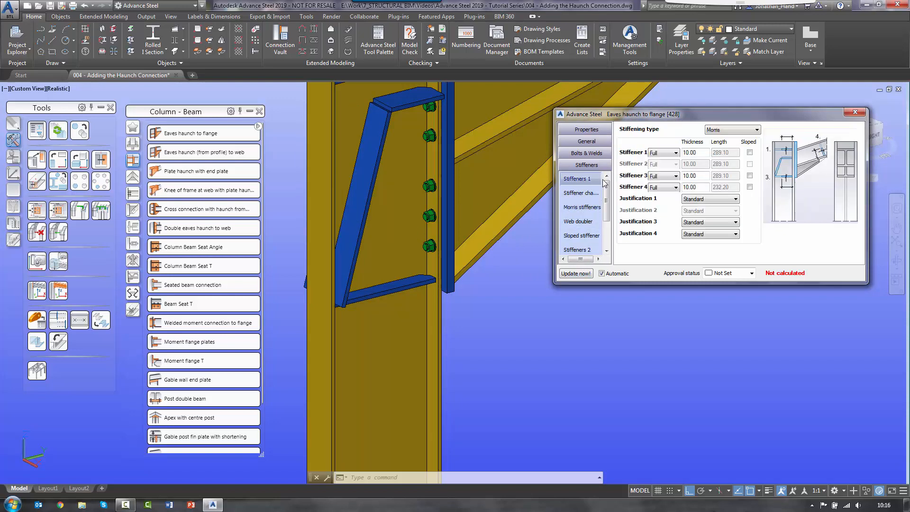
Try setting Stiffener 3 to None and inspect the column with the Morris stiffener
left_click(675, 176)
left_click(663, 183)
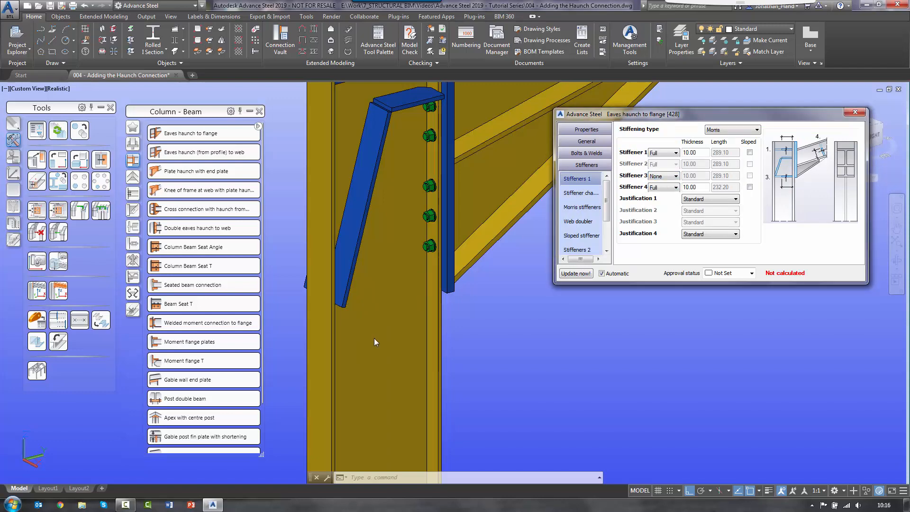
scroll(374, 338, "down", 5)
middle_click_drag(374, 337, 336, 243, "shift")
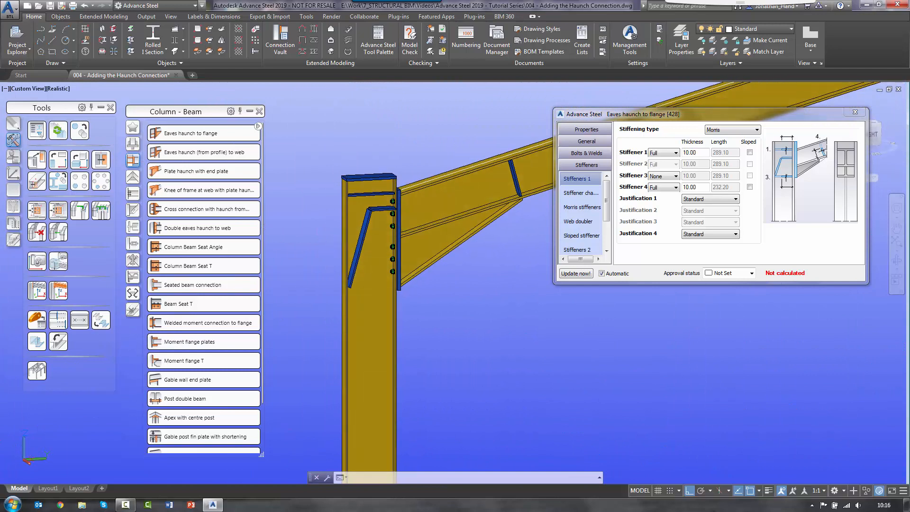
Change the connection's stiffening type to Standard and set Stiffener 3 to Full
left_click(732, 131)
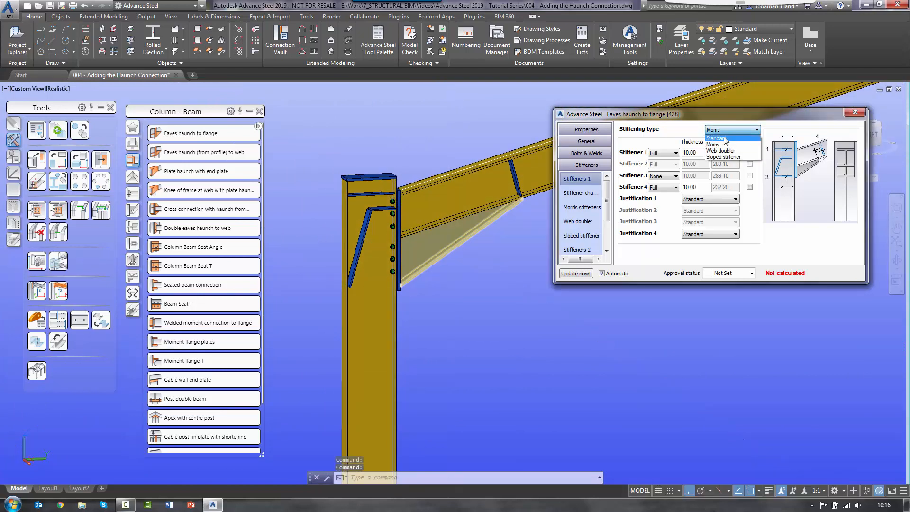
left_click(726, 138)
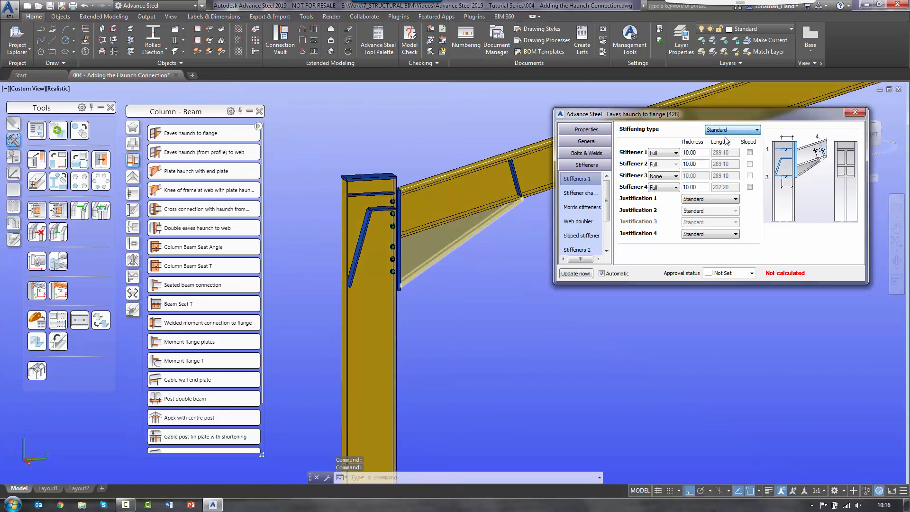
left_click(676, 176)
left_click(664, 189)
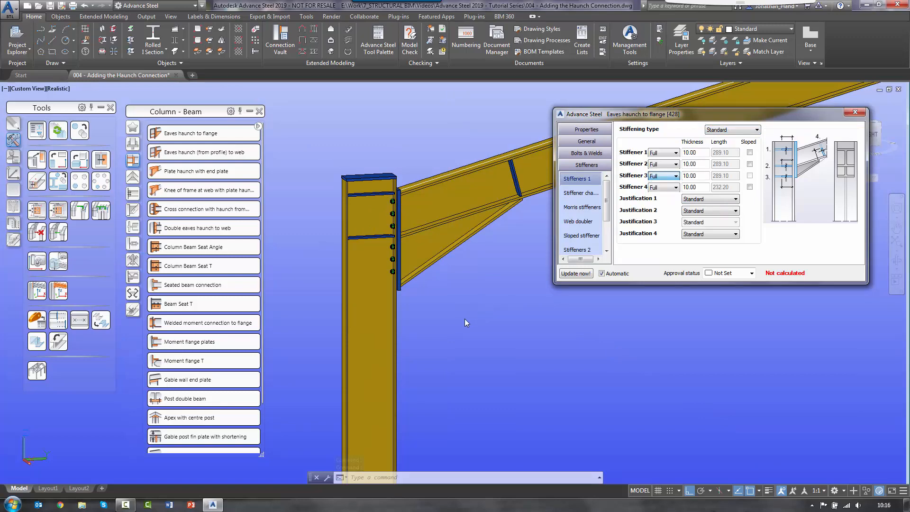
middle_click_drag(465, 318, 466, 372, "shift")
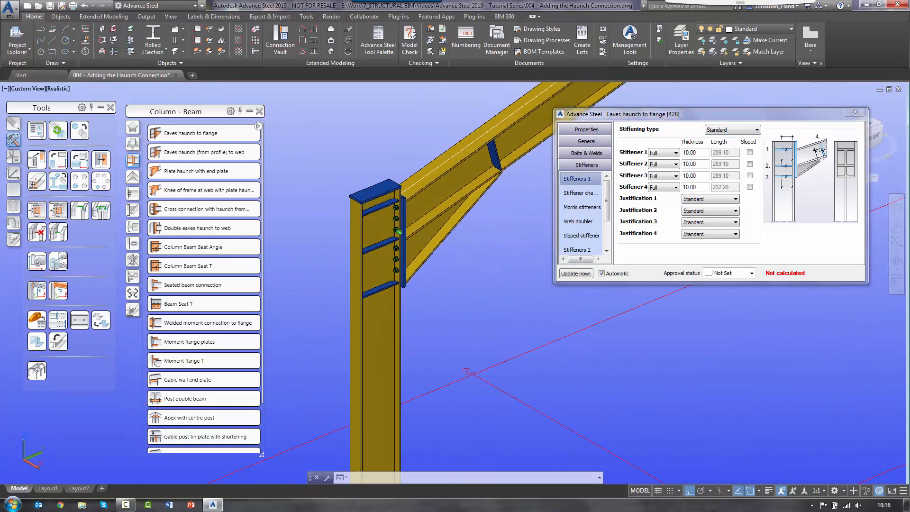
scroll(506, 129, "up", 3)
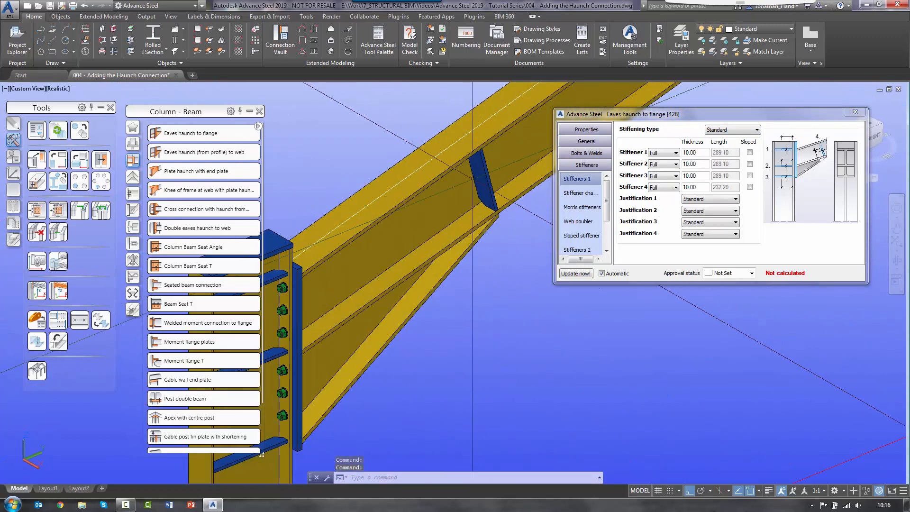
Change the stiffening type to Web doubler and inspect the doubler plate on the column web
left_click(583, 221)
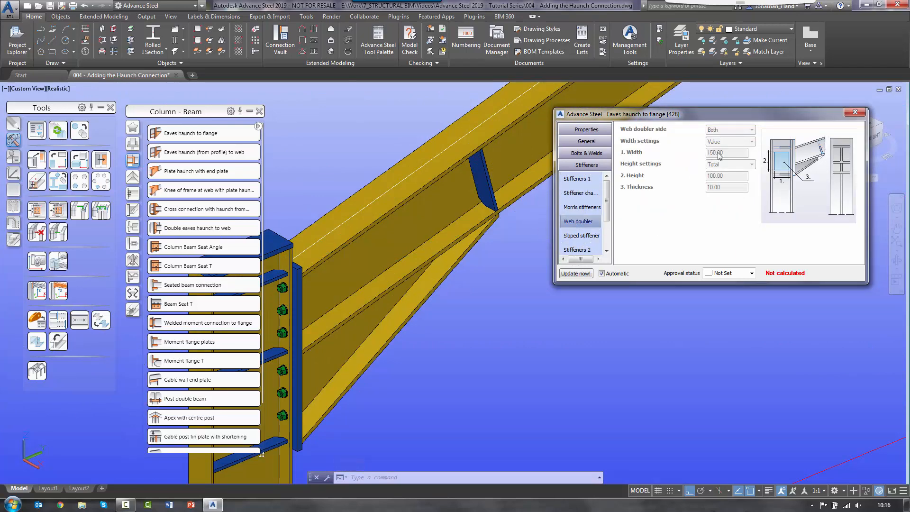
left_click(577, 179)
left_click(730, 130)
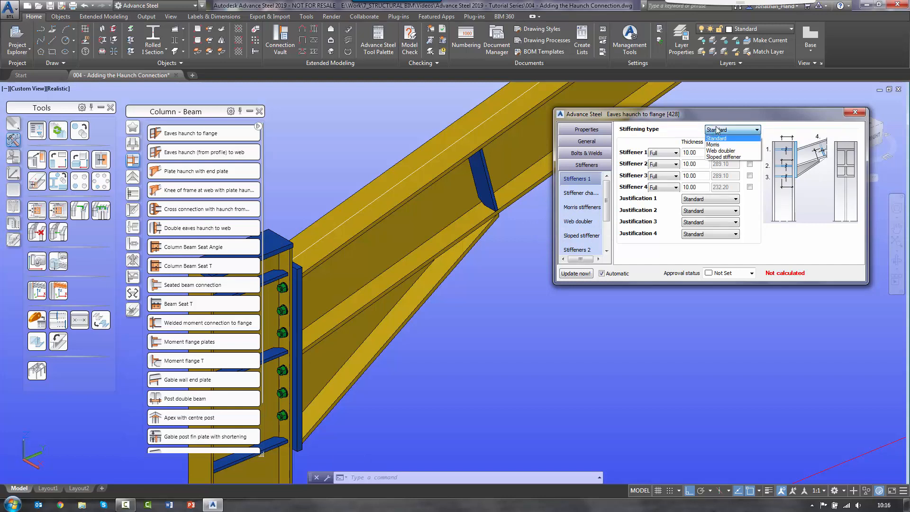
left_click(721, 151)
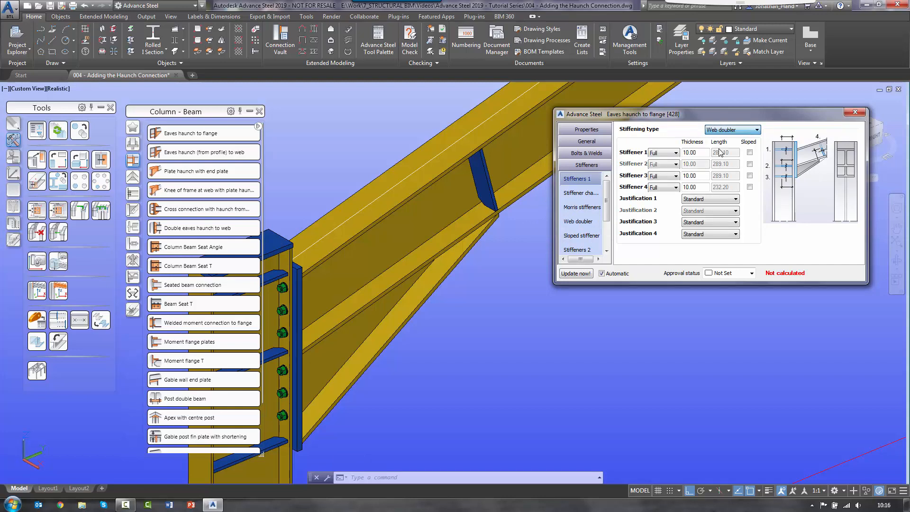
left_click(577, 223)
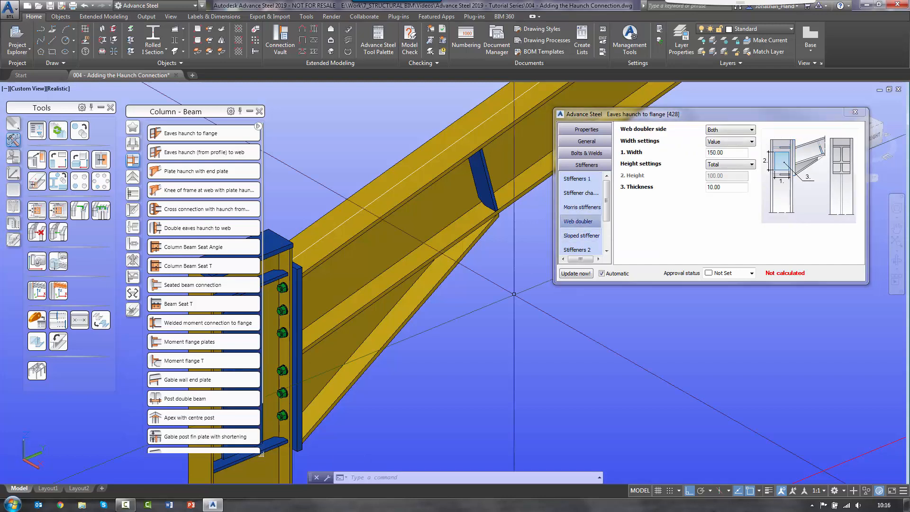
scroll(503, 284, "down", 7)
middle_click_drag(406, 299, 447, 274)
scroll(443, 273, "up", 8)
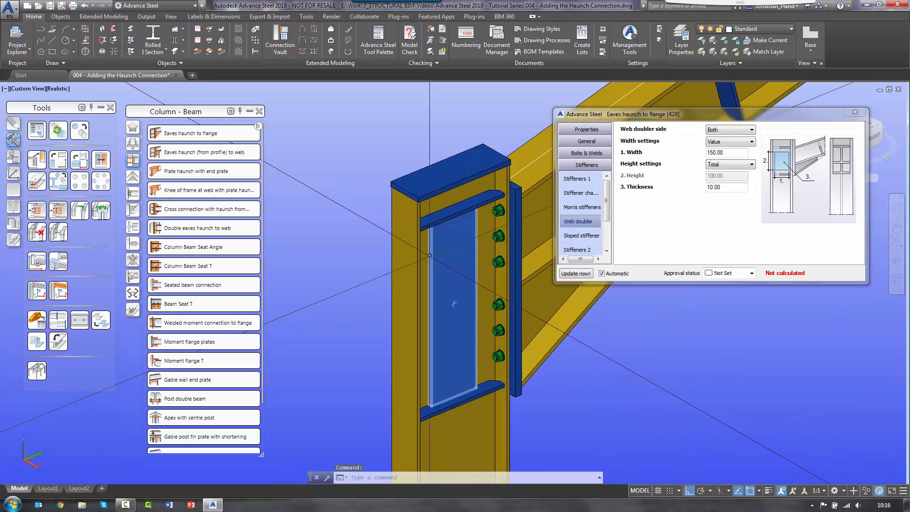
middle_click_drag(487, 230, 427, 229, "shift")
Define the web doubler height by value, and set its width to 100 and its height to 75
left_click(732, 142)
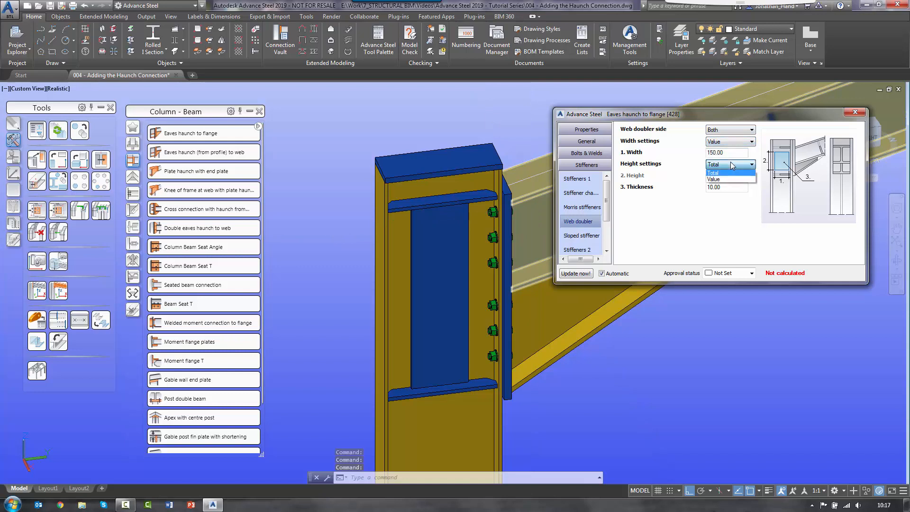
left_click_drag(732, 153, 669, 149)
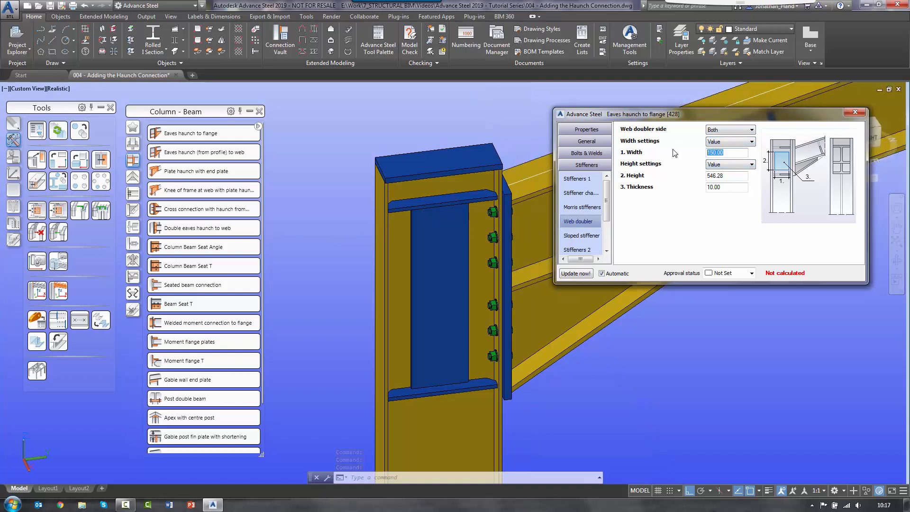
type("100")
key("Return")
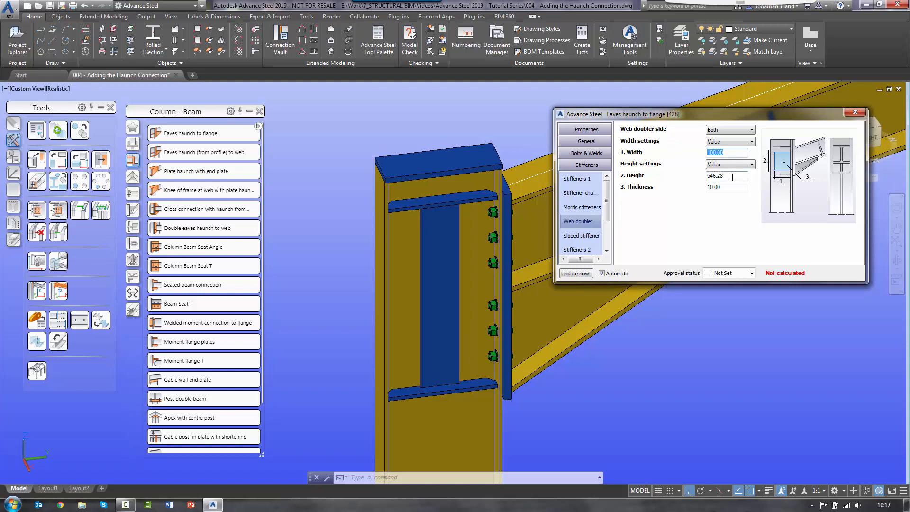
left_click_drag(732, 178, 617, 183)
type("75")
key("Return")
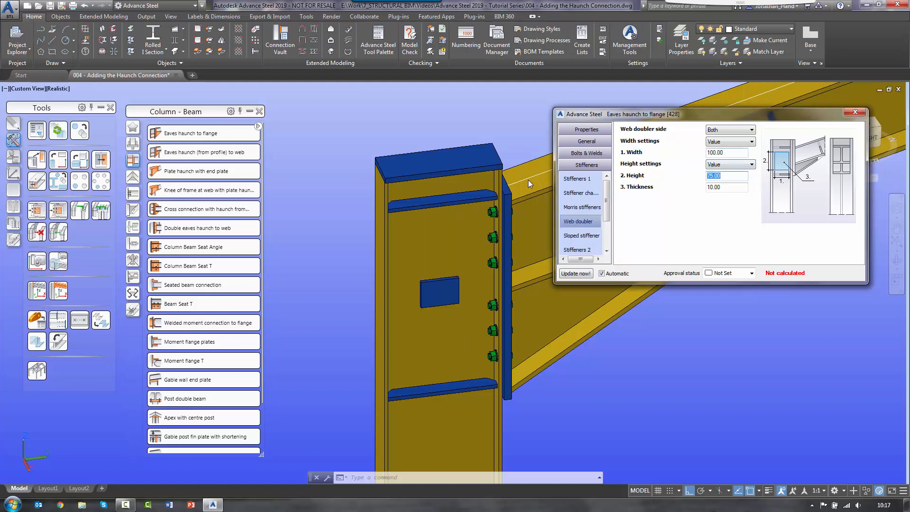
Set the stiffening type back to Standard and check the sloped stiffener settings
left_click(575, 179)
left_click(733, 129)
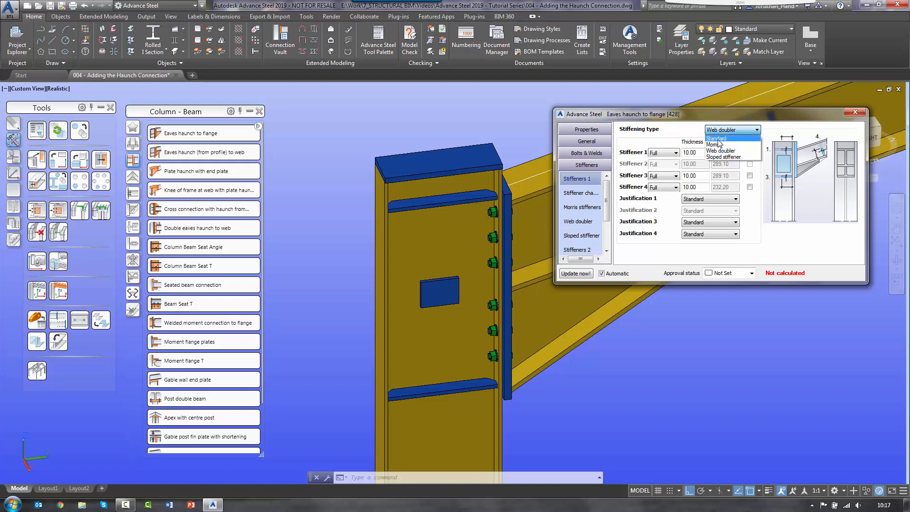
left_click(717, 139)
left_click(581, 236)
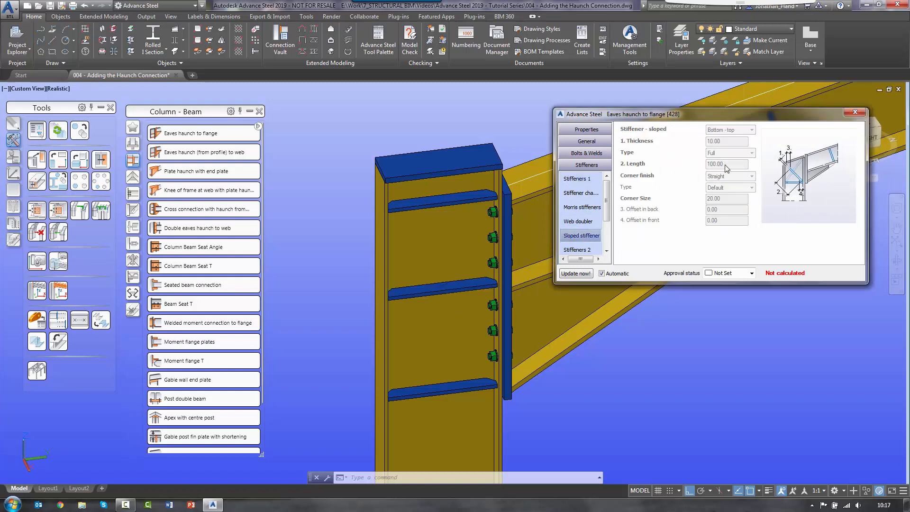
left_click(583, 179)
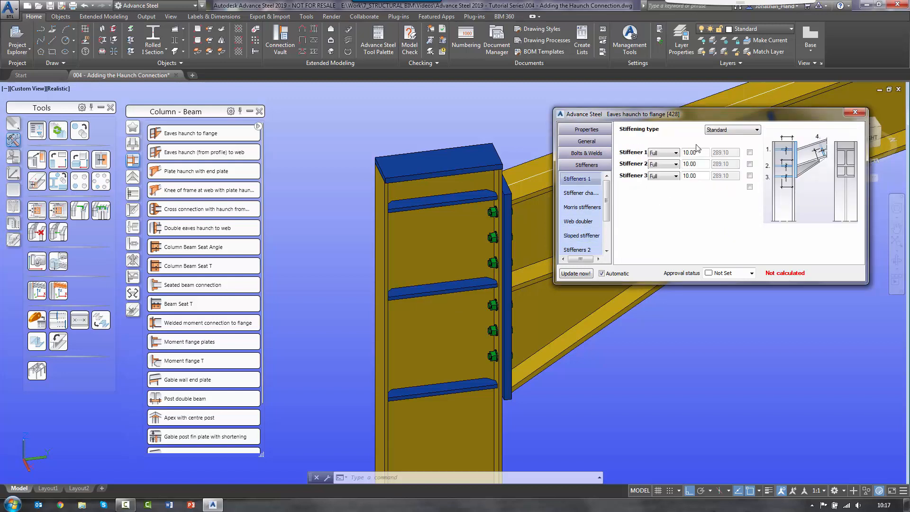
Change the stiffening type to Sloped stiffener and set the slope direction to Top - bottom
left_click(728, 130)
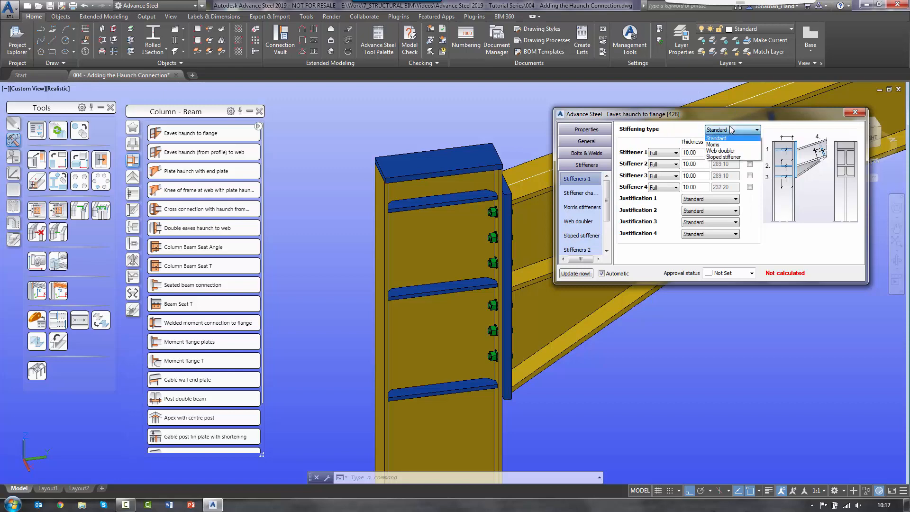
left_click(725, 157)
middle_click_drag(414, 255, 656, 272, "shift")
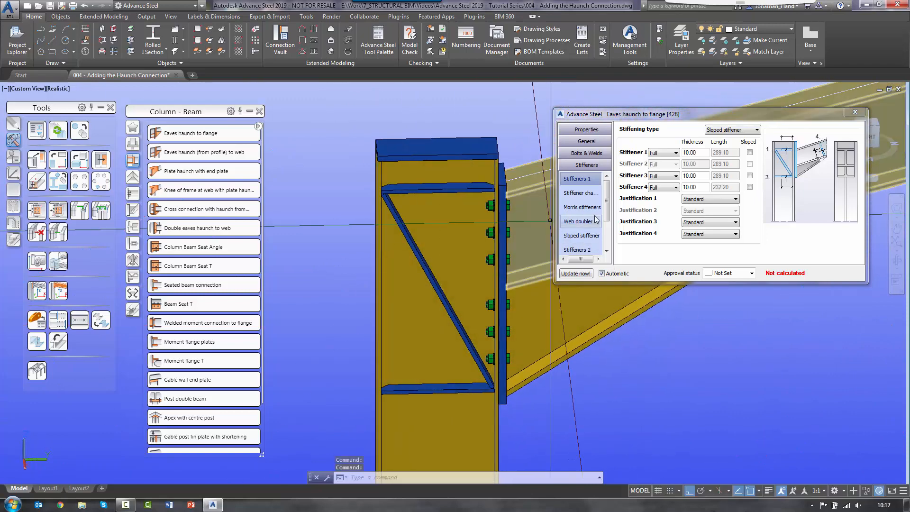
left_click(581, 236)
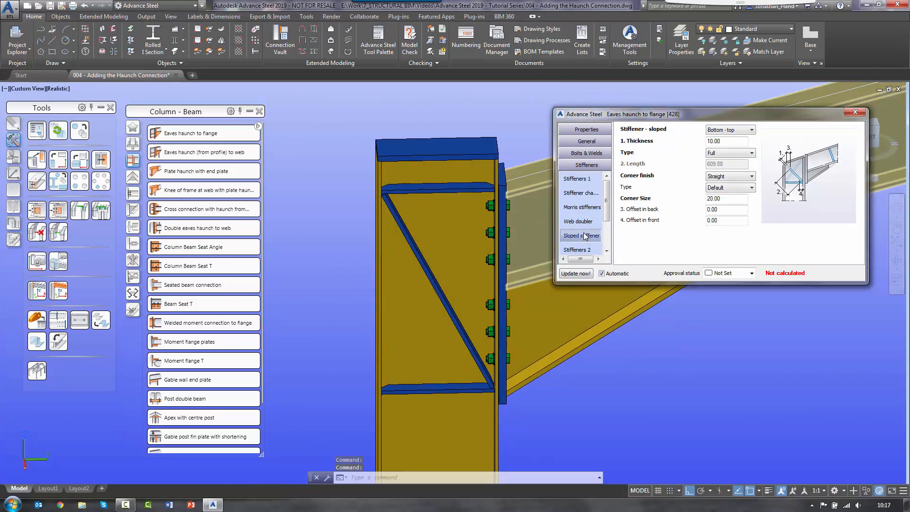
left_click(749, 131)
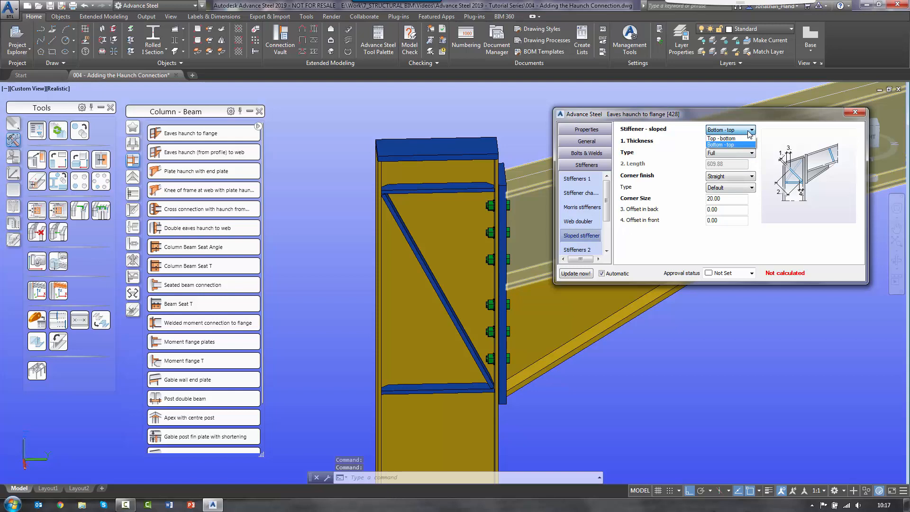
left_click(723, 139)
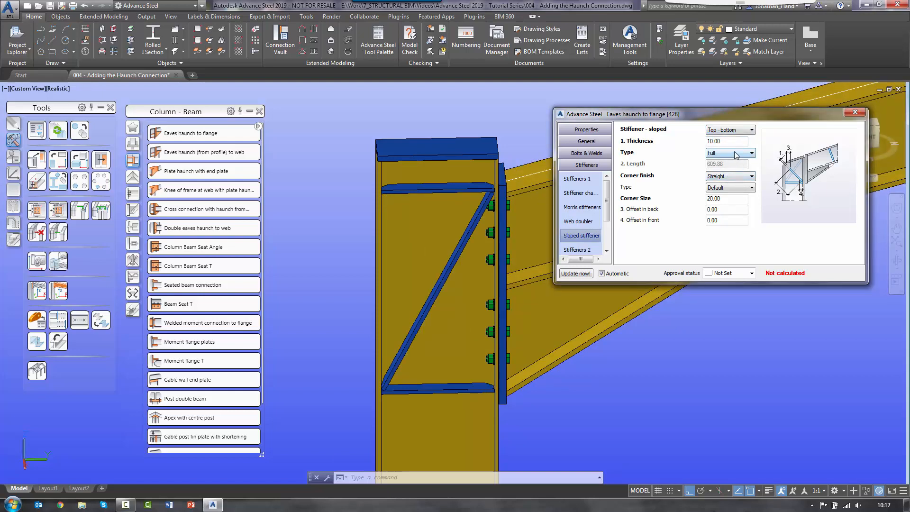
Create the Stiffeners 2 set at the column and rafter, and return the stiffening type to Standard
left_click(570, 249)
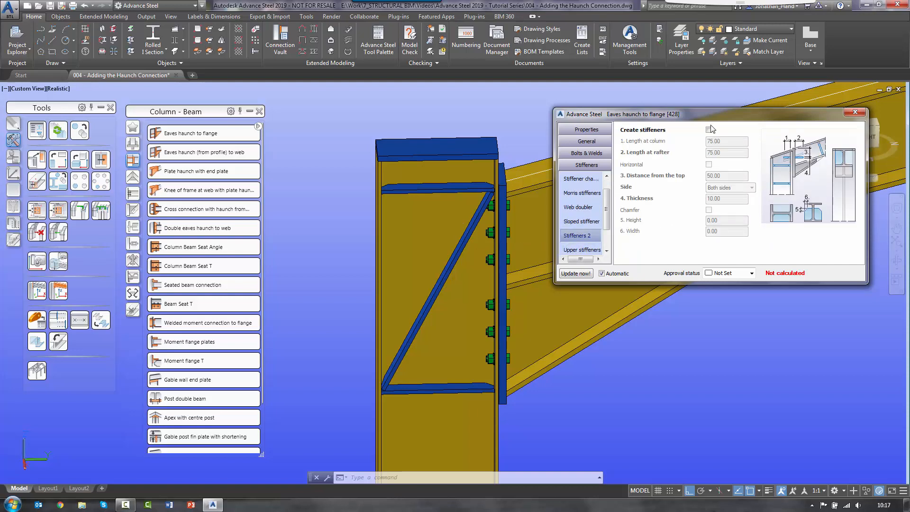
left_click(709, 130)
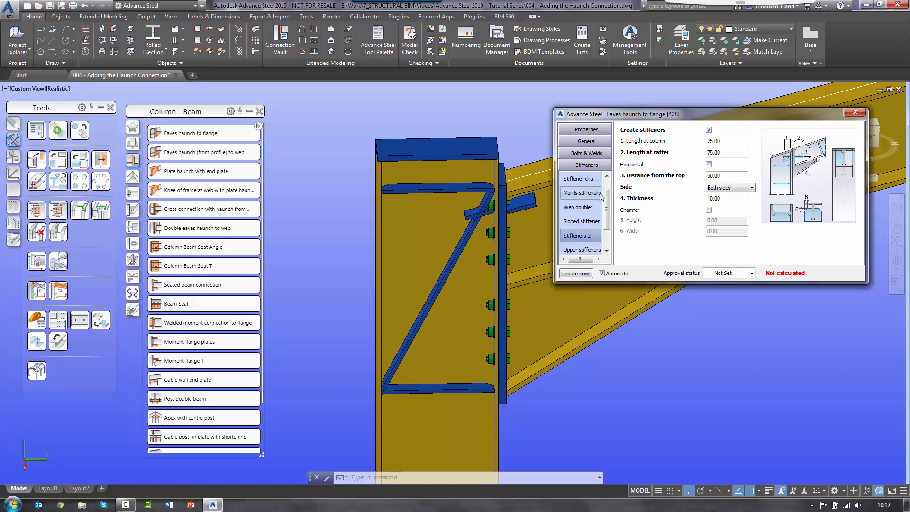
left_click(606, 176)
left_click(575, 178)
left_click(733, 130)
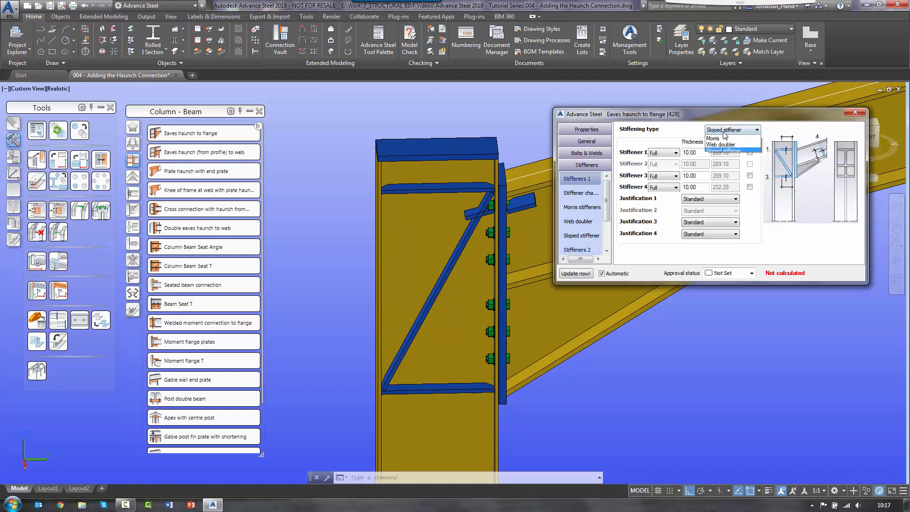
left_click(723, 139)
scroll(477, 243, "up", 5)
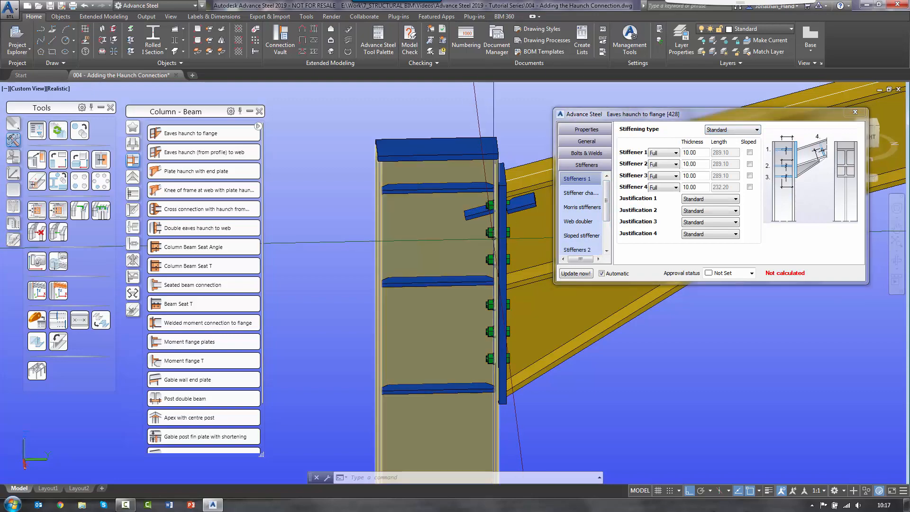
middle_click_drag(477, 242, 523, 182, "shift")
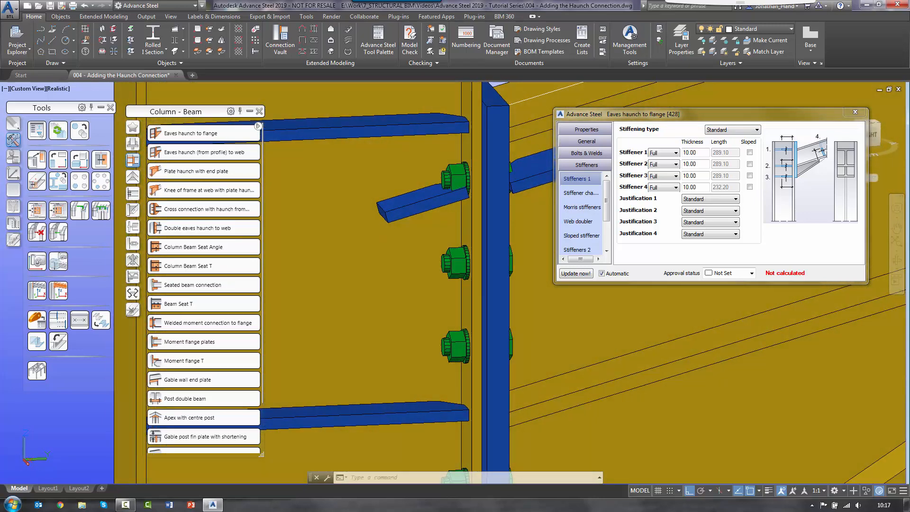
Try a distance from the top of 100 for the Stiffeners 2 set, and set it to 75
scroll(572, 252, "down", 1)
left_click(572, 250)
left_click(582, 207)
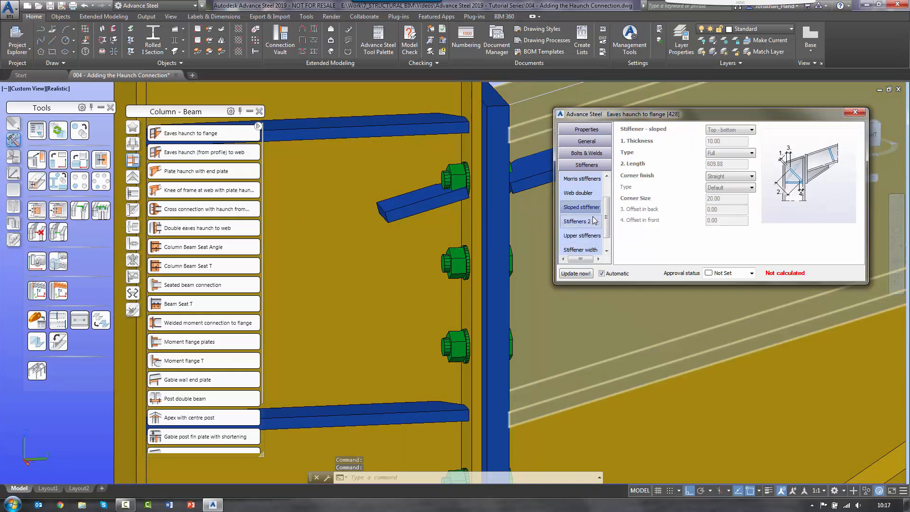
left_click(590, 222)
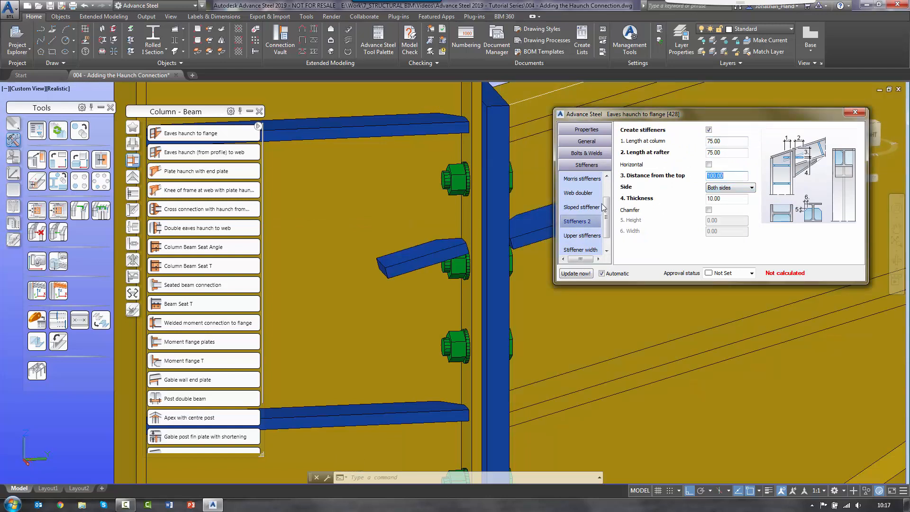
key("BackSpace")
key("BackSpace")
key("BackSpace")
type("75")
key("Return")
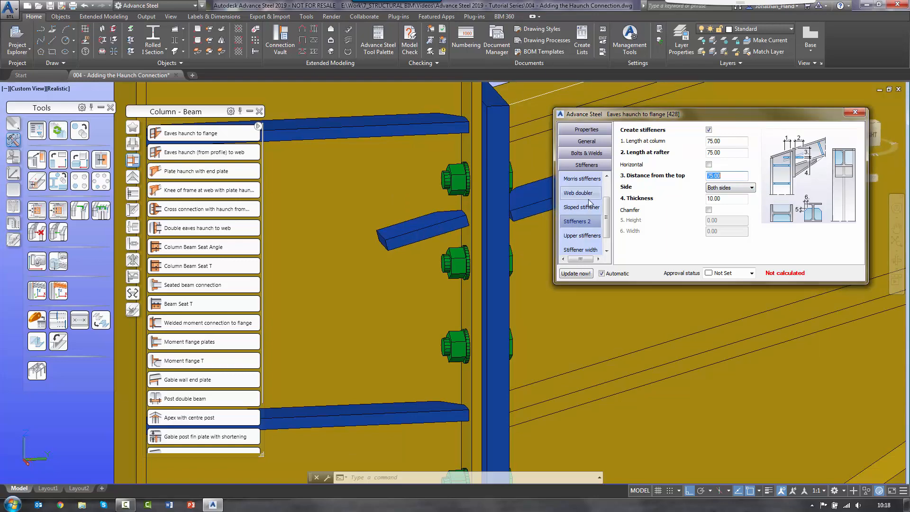
Inspect the Stiffeners 2 plates beside the column bolts and turn off their creation
middle_click_drag(470, 252, 363, 318, "shift")
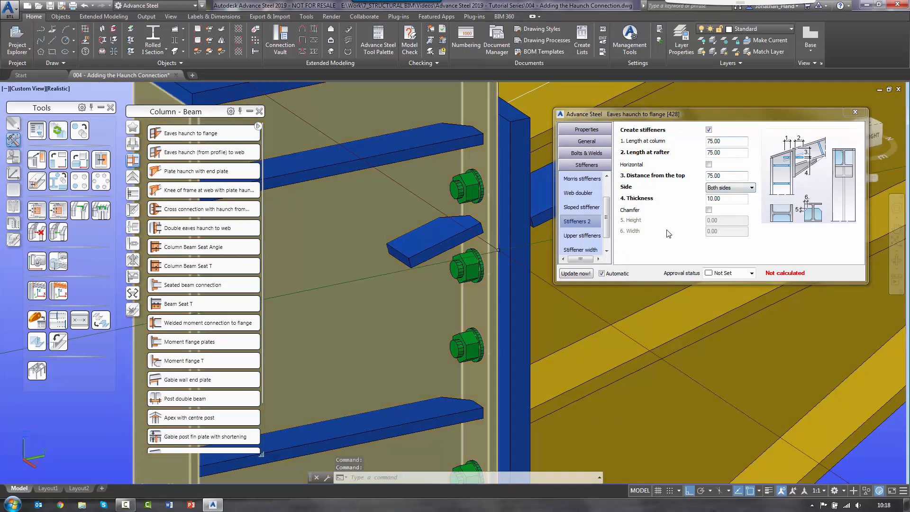
left_click(709, 130)
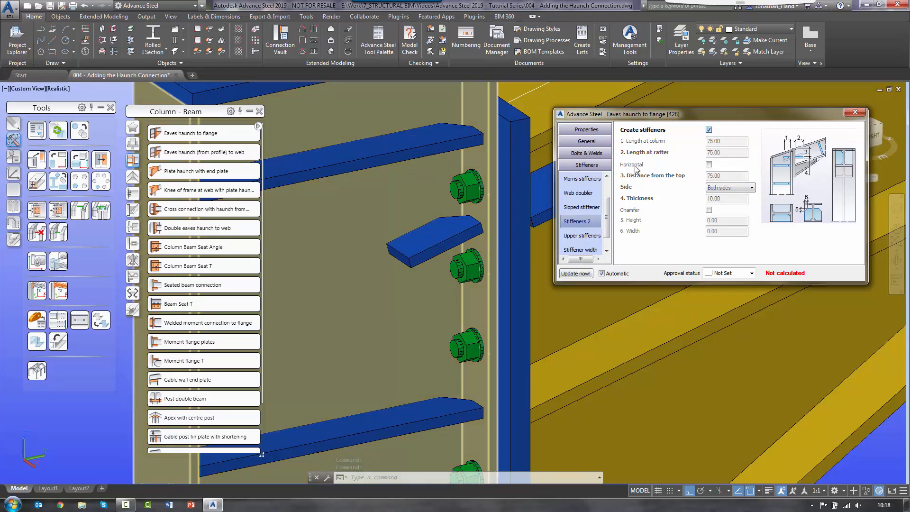
scroll(412, 248, "down", 5)
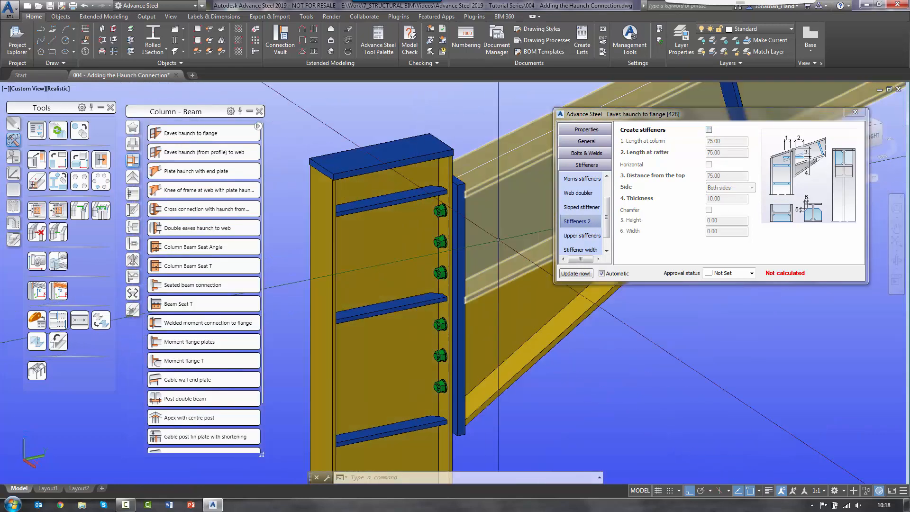
Try creating upper stiffeners on both the rafter and the column
left_click(583, 236)
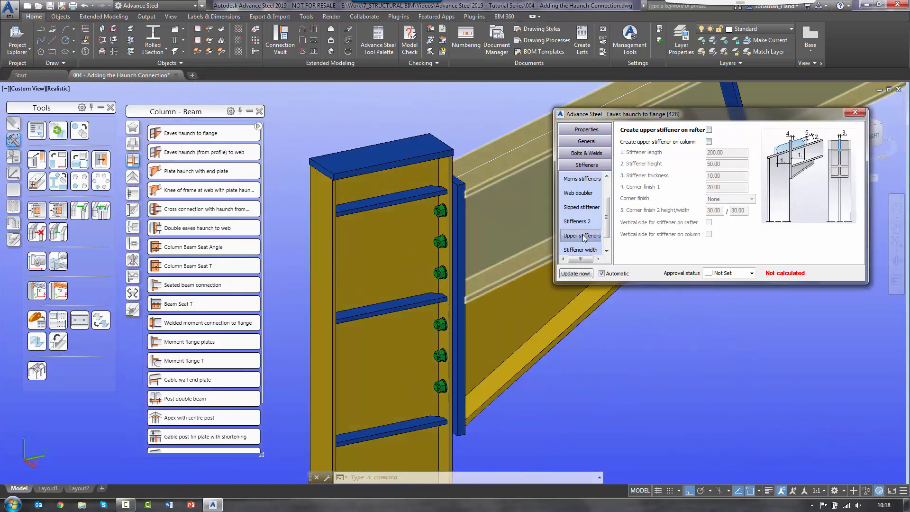
left_click(709, 130)
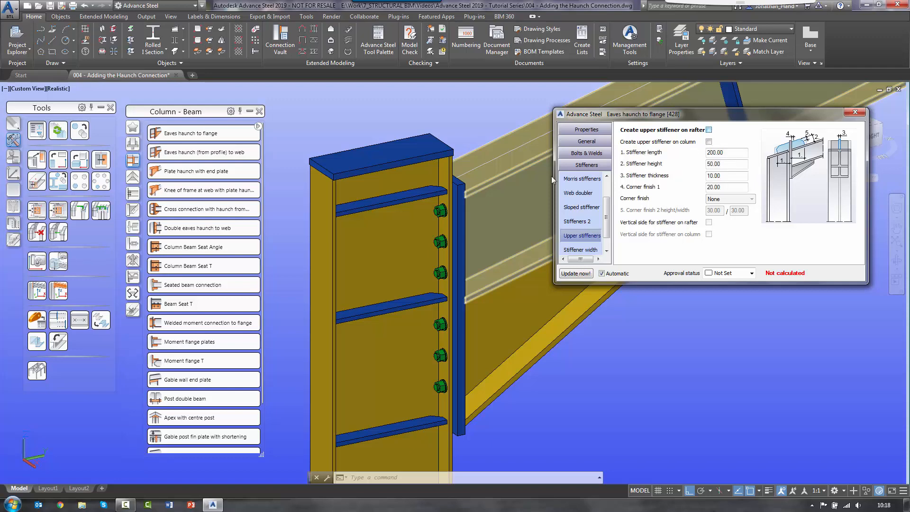
middle_click_drag(515, 181, 464, 196, "shift")
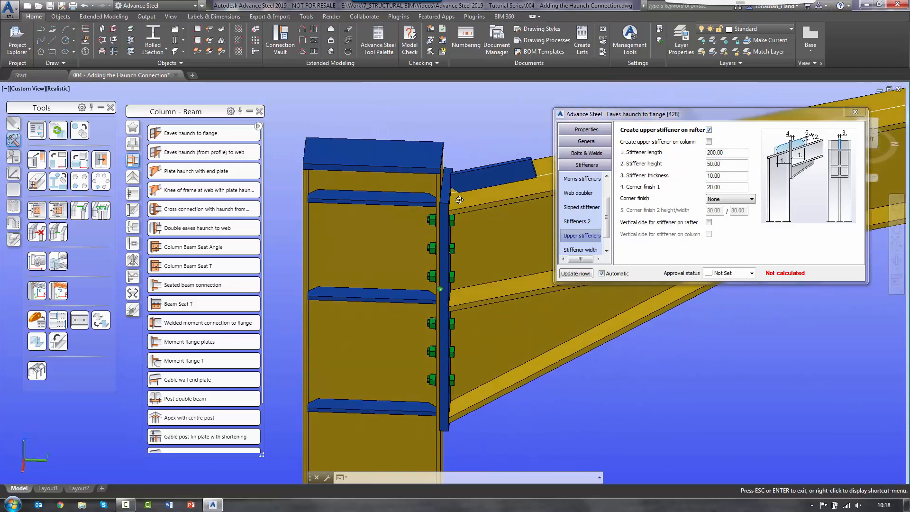
left_click(710, 142)
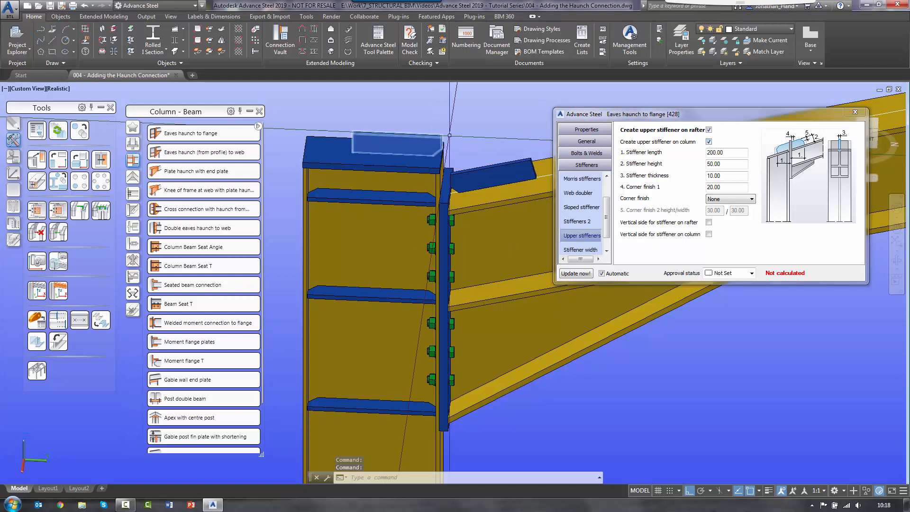
mouse_move(430, 125)
middle_mouse_down("shift")
mouse_move(406, 130)
mouse_move(404, 119)
mouse_move(421, 121)
middle_mouse_up("shift")
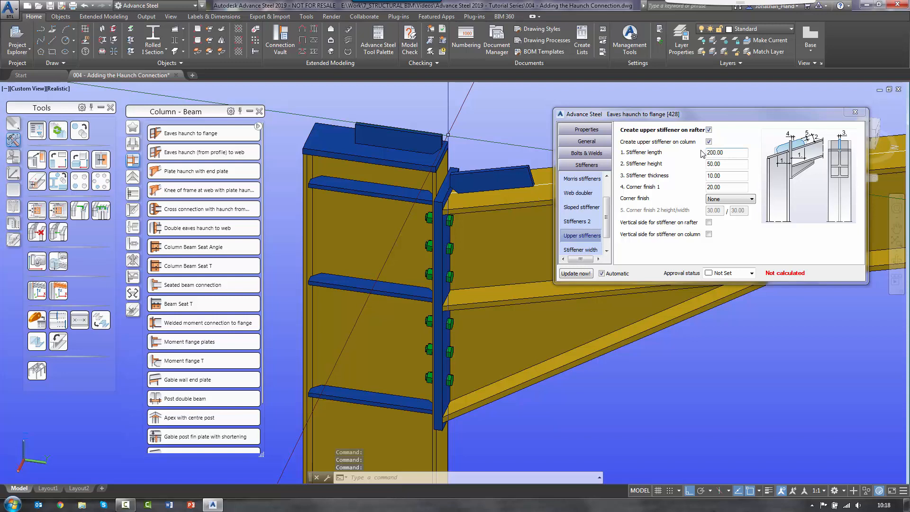
Review the stiffener width settings and turn off the upper stiffeners on the rafter and the column
left_click(592, 250)
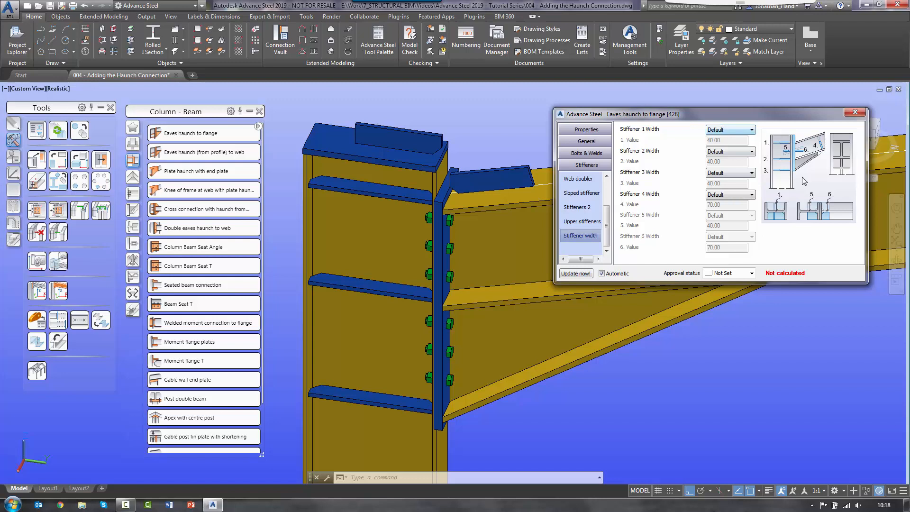
left_click(577, 207)
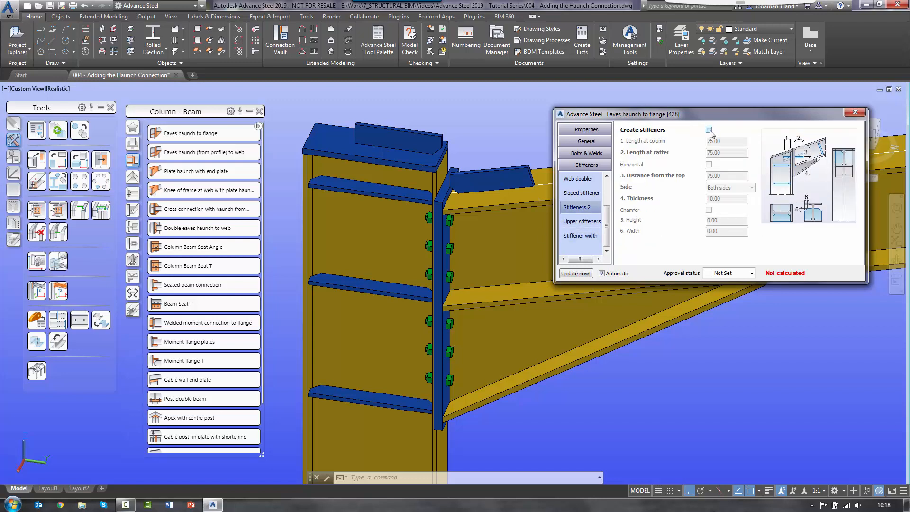
left_click(582, 221)
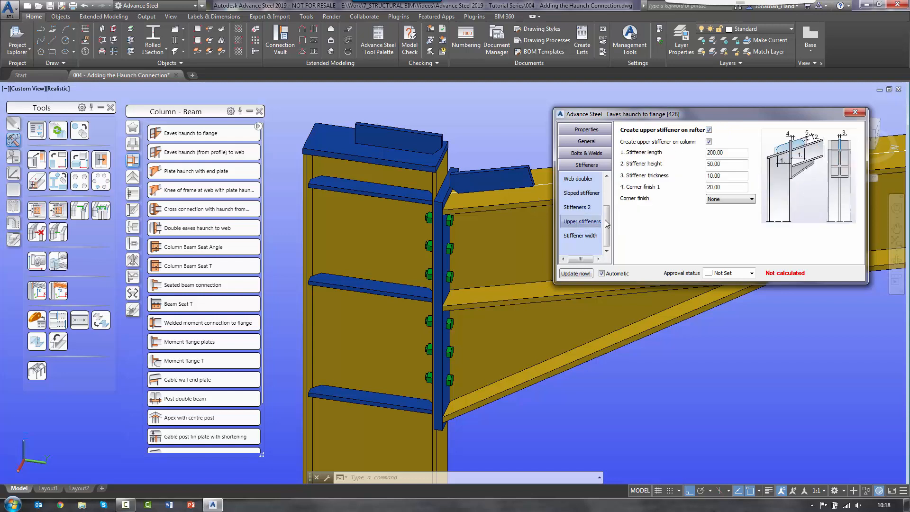
left_click(709, 130)
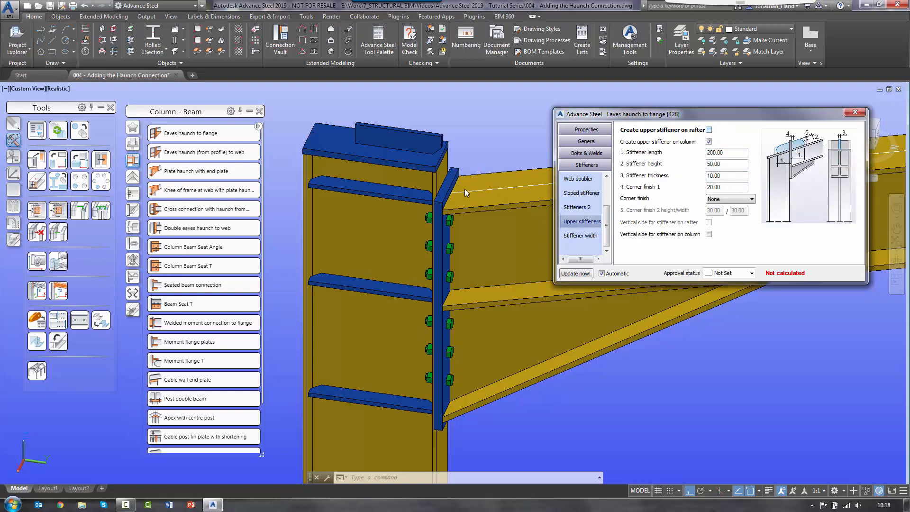
left_click(708, 141)
Set Stiffener 2 and Stiffener 4 to None, check the eaves joint, and close the connection settings
scroll(408, 187, "down", 5)
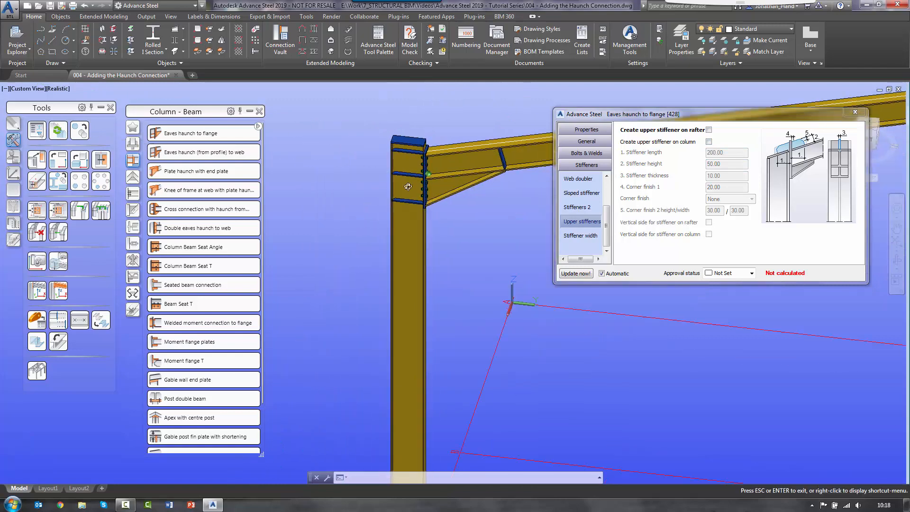
scroll(408, 186, "up", 3)
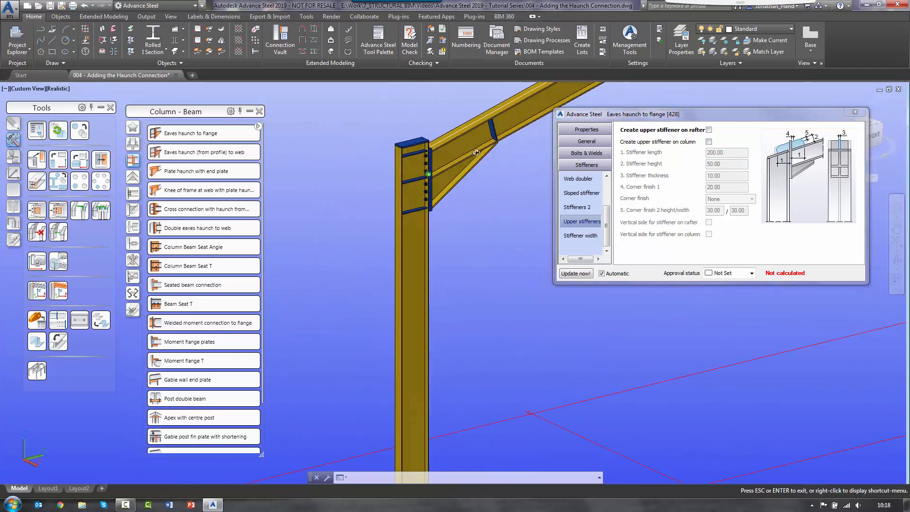
left_click(589, 166)
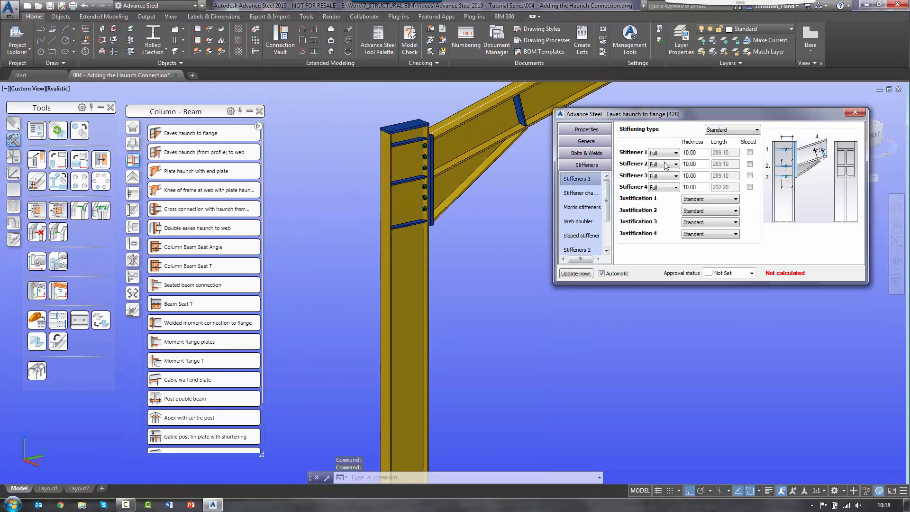
left_click(662, 165)
left_click(663, 173)
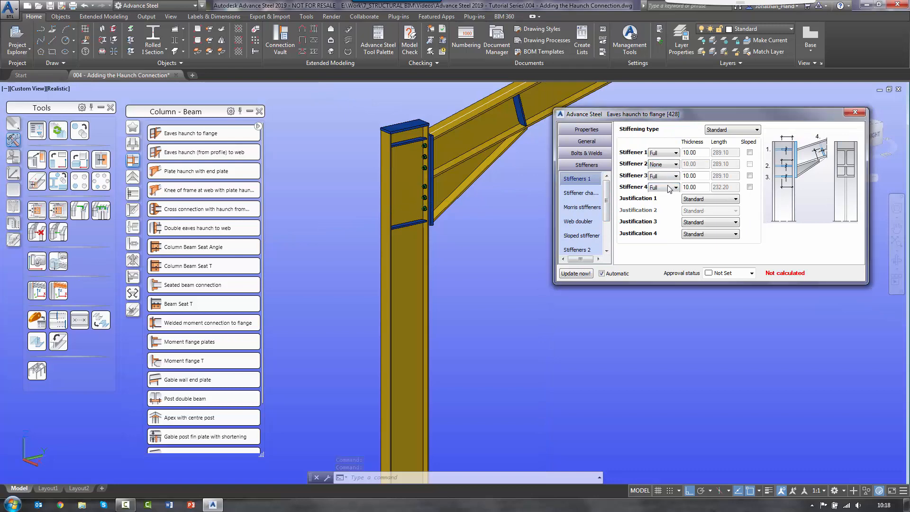
left_click(668, 188)
left_click(656, 196)
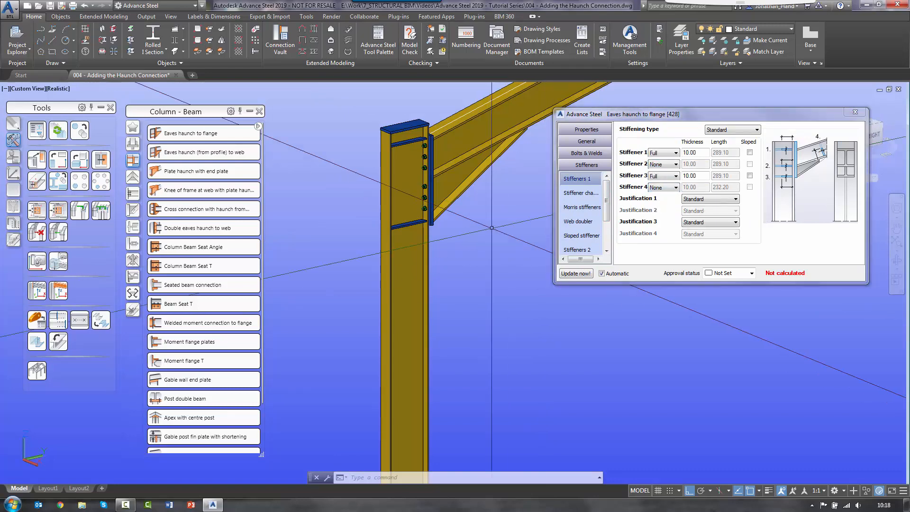
middle_click_drag(481, 183, 412, 197, "shift")
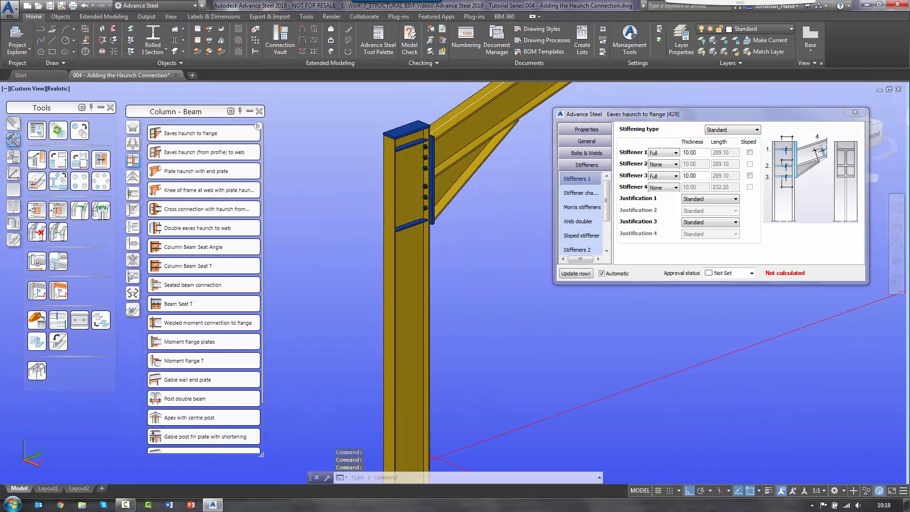
left_click(855, 113)
Copy the finished eaves haunch connection by template to the opposite column and its rafter
scroll(616, 168, "down", 6)
middle_click_drag(617, 170, 475, 249)
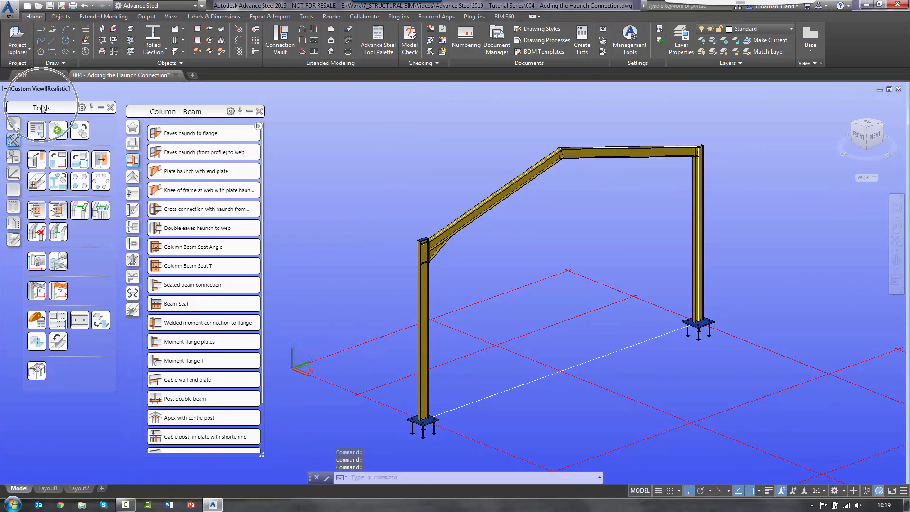
left_click(37, 213)
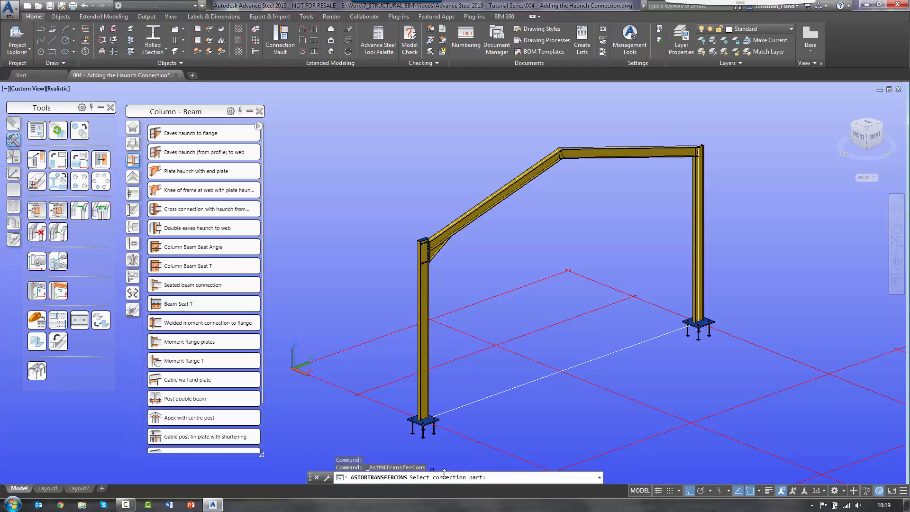
left_click(434, 250)
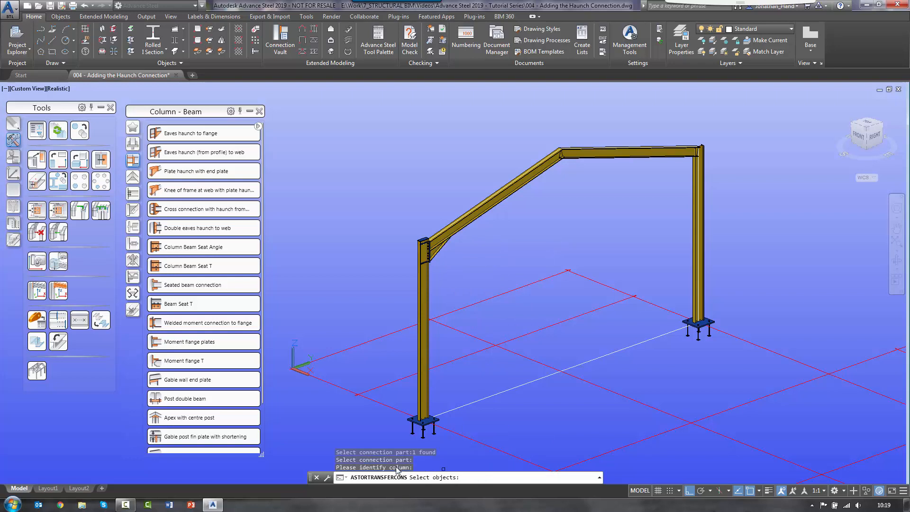
left_click(695, 174)
key("Return")
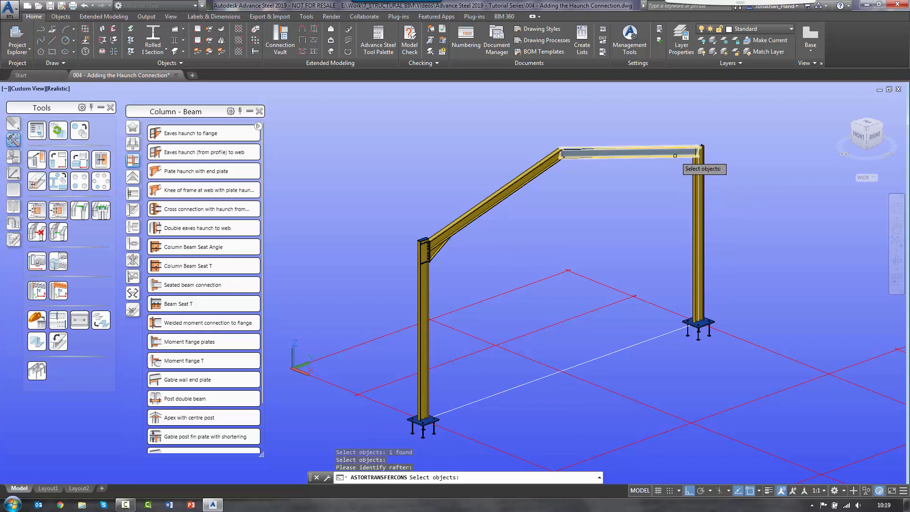
left_click(674, 155)
key("Return")
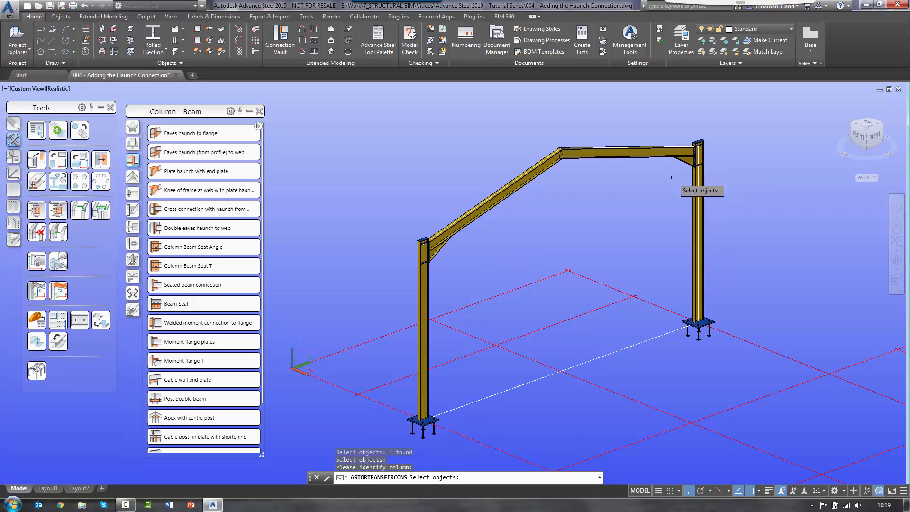
key("Return")
scroll(431, 241, "up", 7)
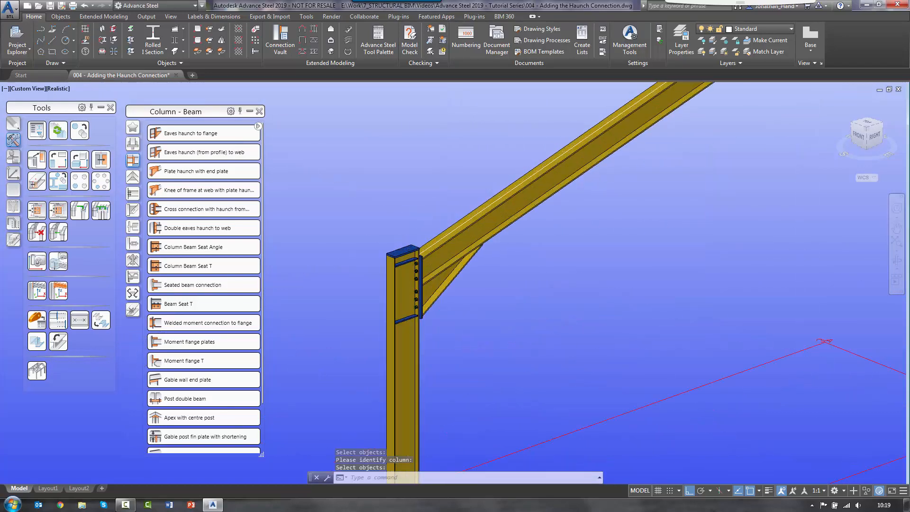
scroll(430, 282, "down", 9)
scroll(579, 232, "up", 10)
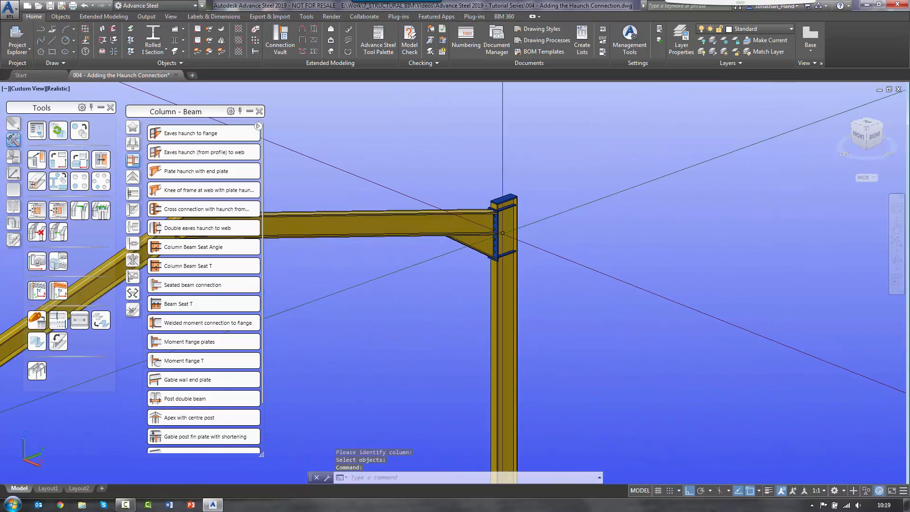
scroll(618, 224, "down", 8)
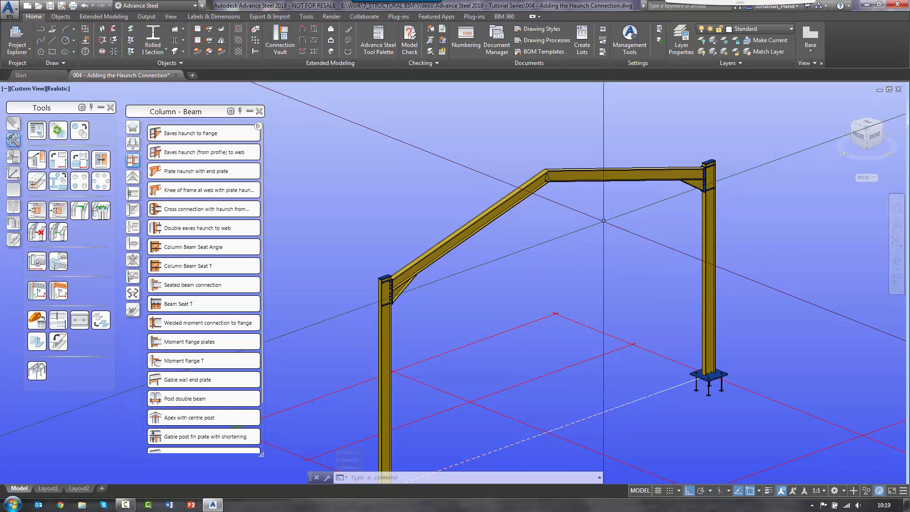
left_click(126, 505)
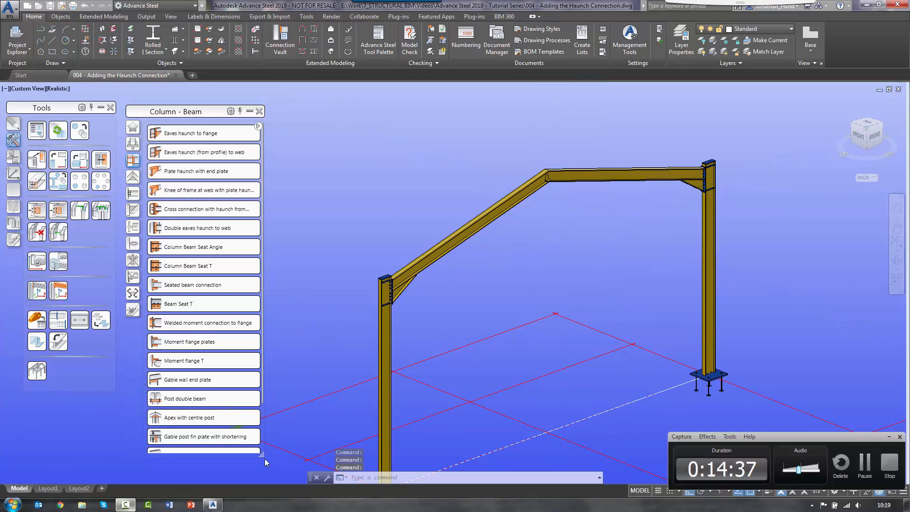